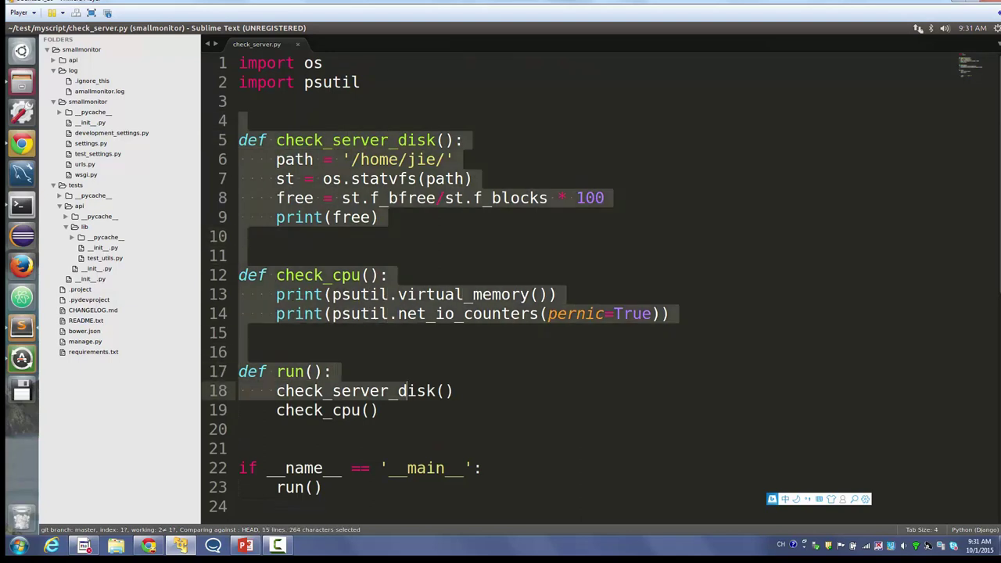
# - Review the __main__ check and run() call at the end of check_server.py
pyautogui.click(238, 448)
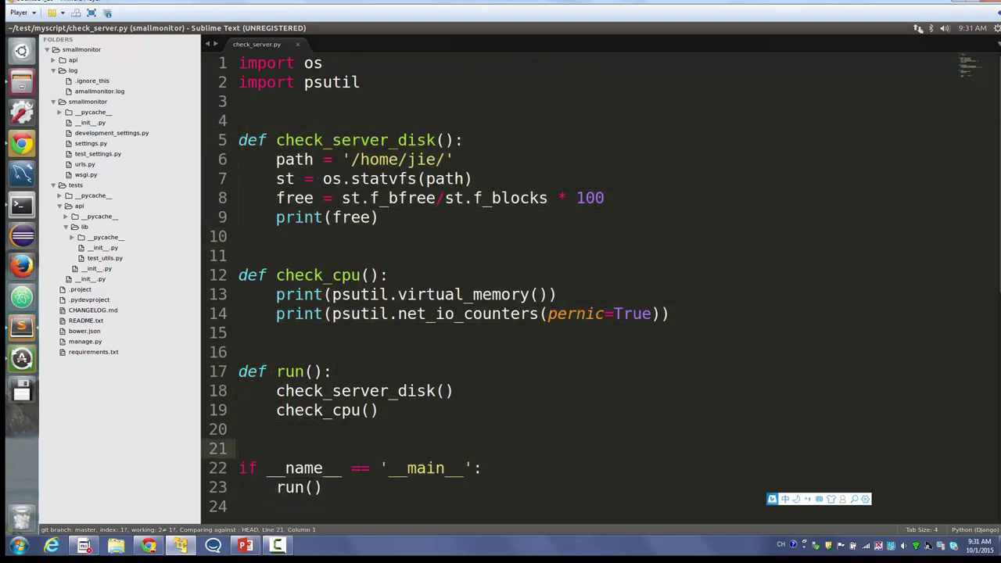
pyautogui.press('Down')
pyautogui.press('End')
pyautogui.press('Left')
pyautogui.press('Left')
pyautogui.hotkey('shift', 'Left')
pyautogui.hotkey('shift', 'Left')
pyautogui.hotkey('shift', 'Left')
pyautogui.hotkey('shift', 'Left')
pyautogui.hotkey('shift', 'Left')
pyautogui.hotkey('shift', 'Left')
pyautogui.hotkey('shift', 'Left')
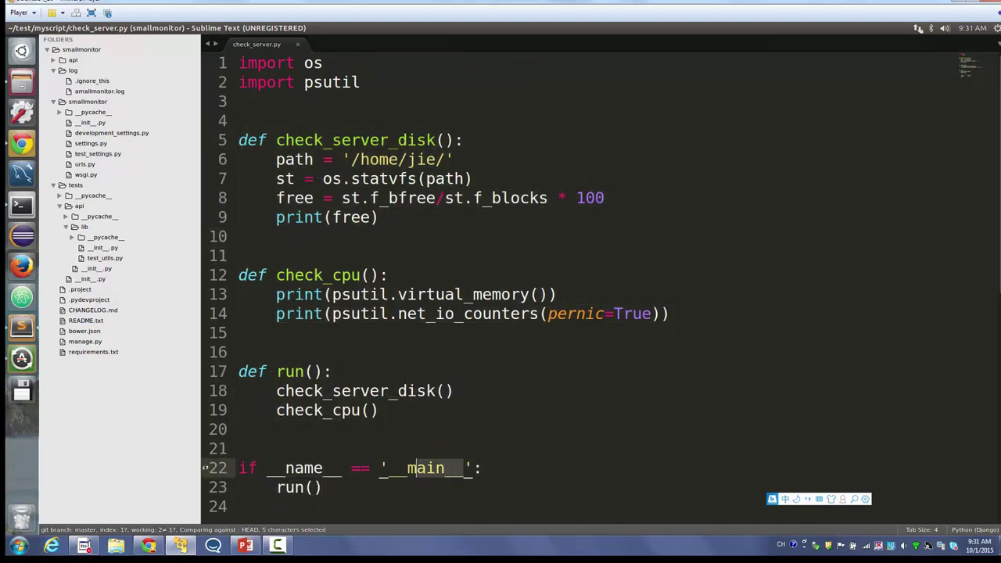
pyautogui.press('Down')
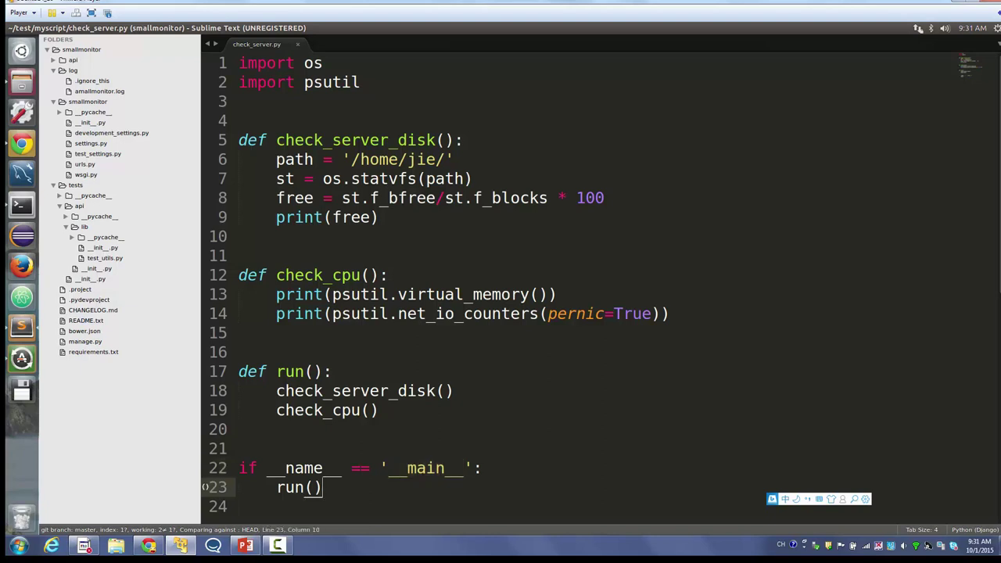
pyautogui.hotkey('shift', 'Up')
pyautogui.hotkey('shift', 'Left')
pyautogui.hotkey('shift', 'Left')
pyautogui.hotkey('shift', 'Left')
# - Delete the print(free) line and its leftover blank line from check_server_disk
pyautogui.click(454, 159)
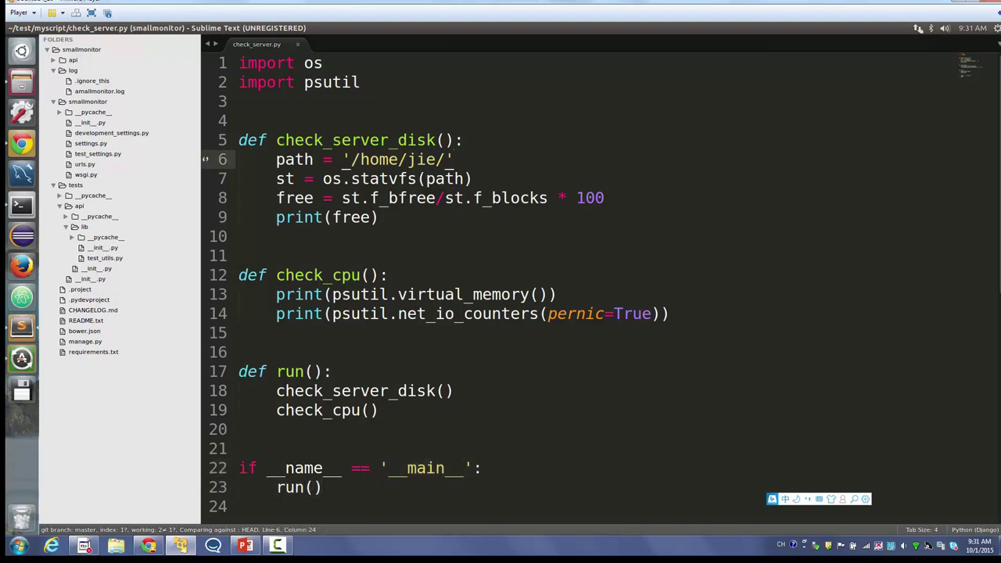
pyautogui.moveTo(322, 198); pyautogui.dragTo(378, 218)
pyautogui.click(379, 217)
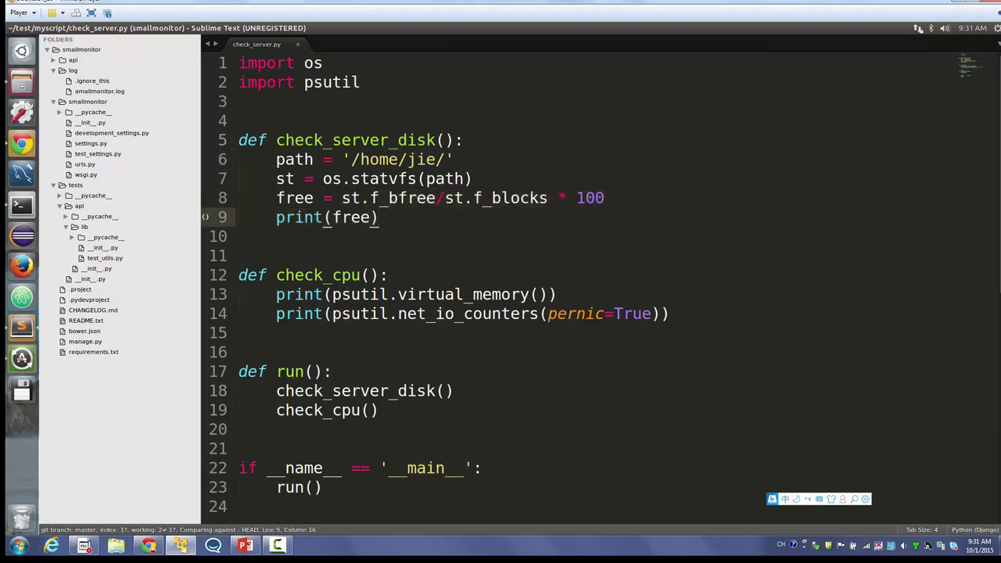
pyautogui.hotkey('shift', 'Down')
pyautogui.hotkey('shift', 'Up')
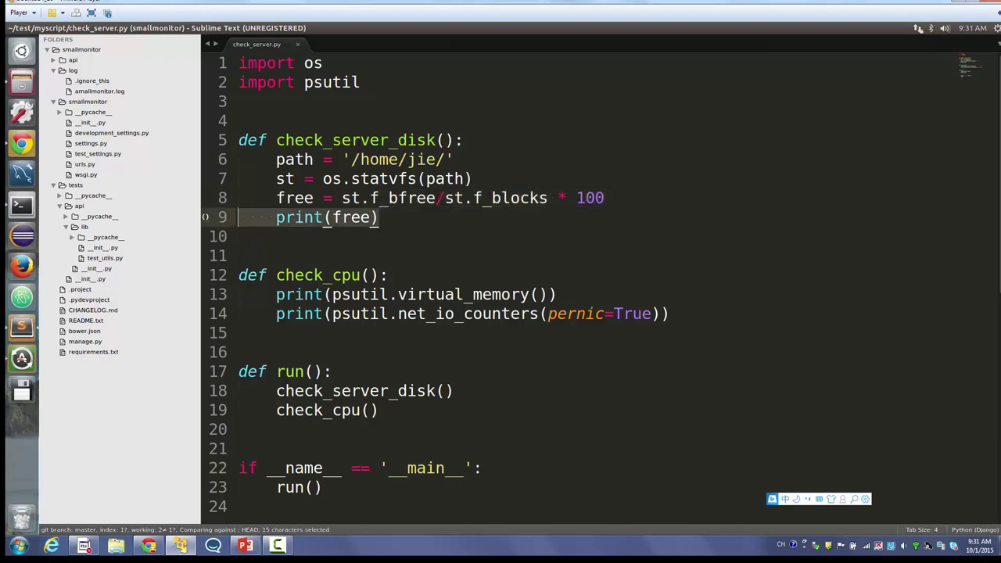
pyautogui.press('BackSpace')
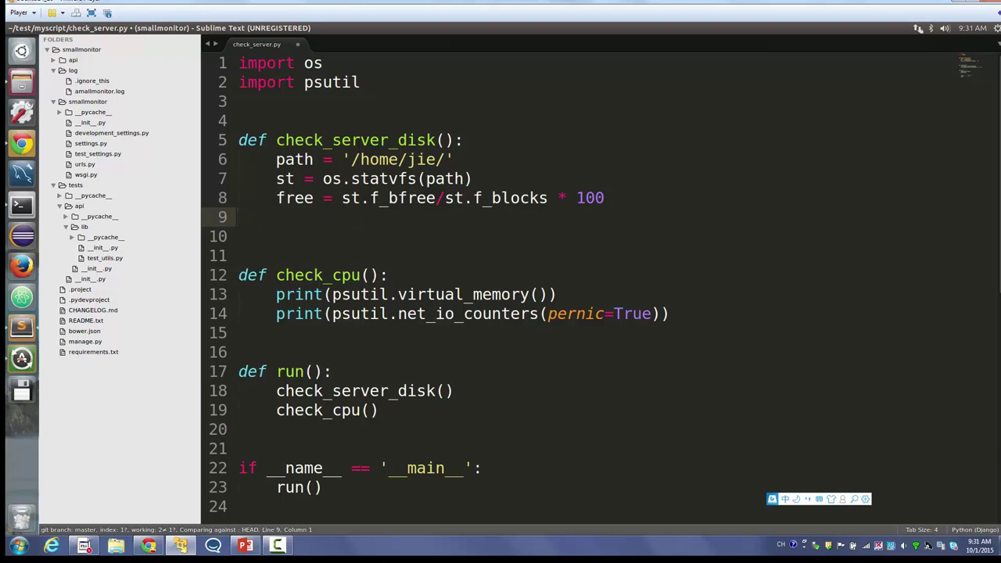
pyautogui.hotkey('ctrl', 's')
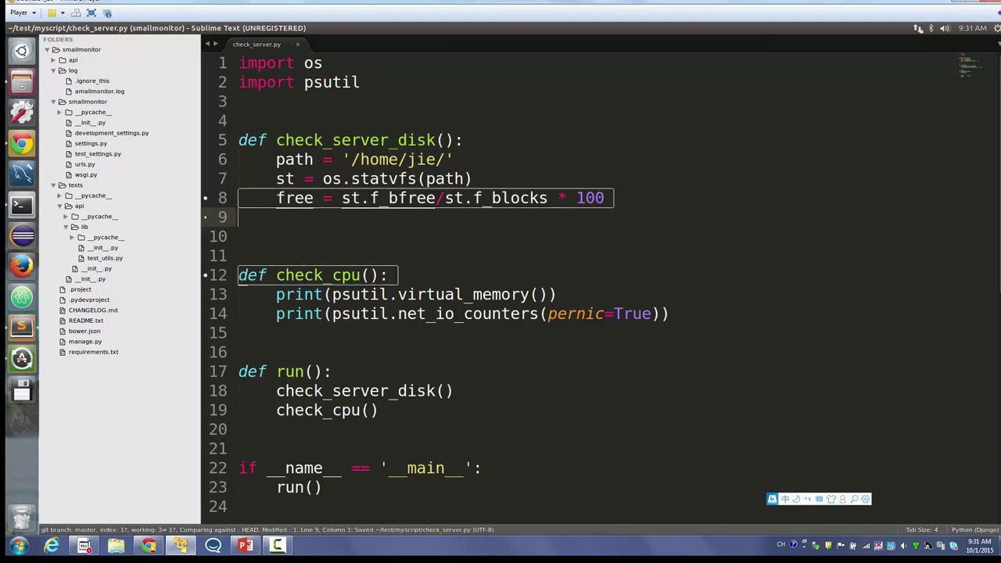
pyautogui.press('BackSpace')
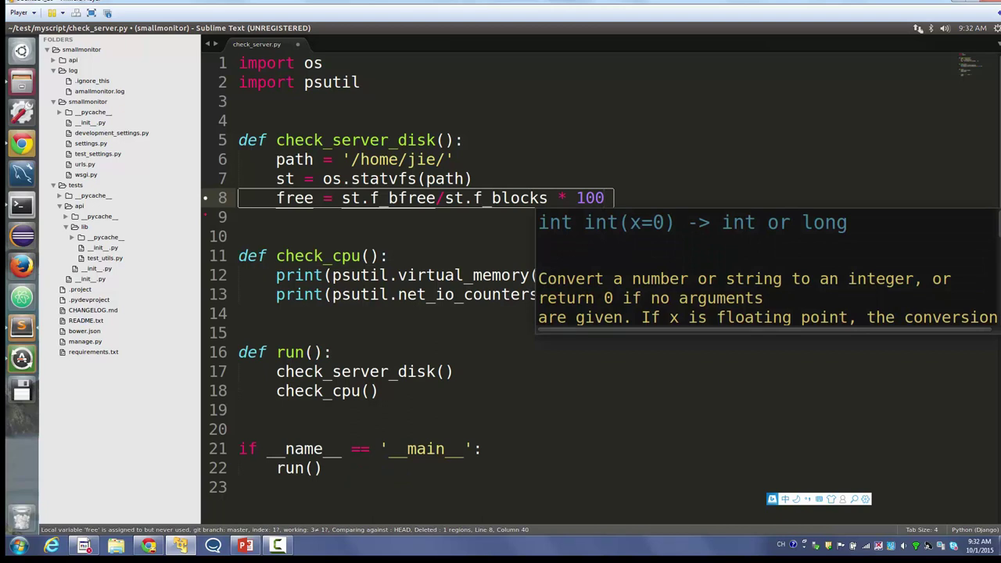
# - Save check_server.py and switch to the myscript folder in the file manager
pyautogui.click(313, 275)
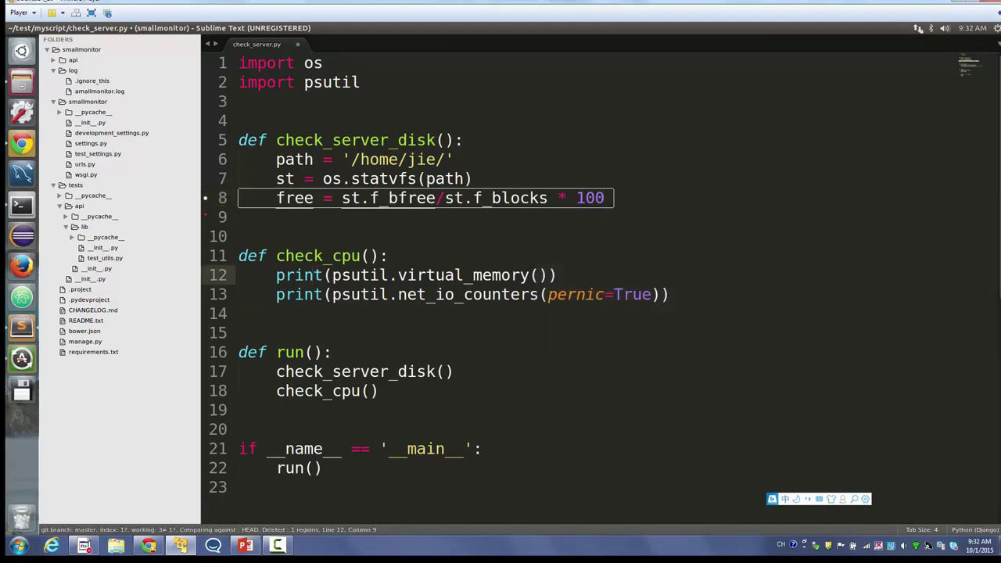
pyautogui.click(332, 275)
pyautogui.hotkey('ctrl', 's')
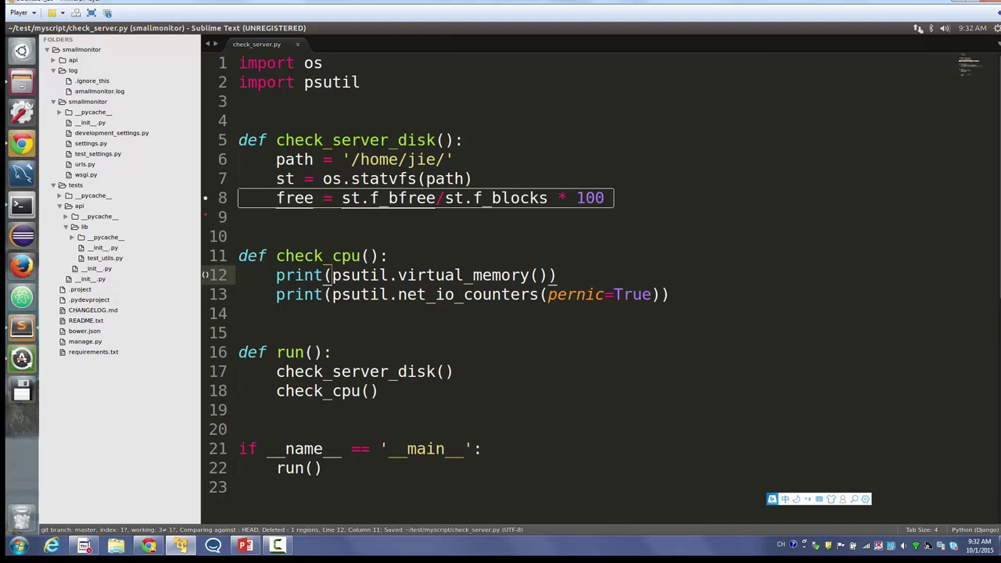
pyautogui.press('Down')
pyautogui.hotkey('shift', 'Down')
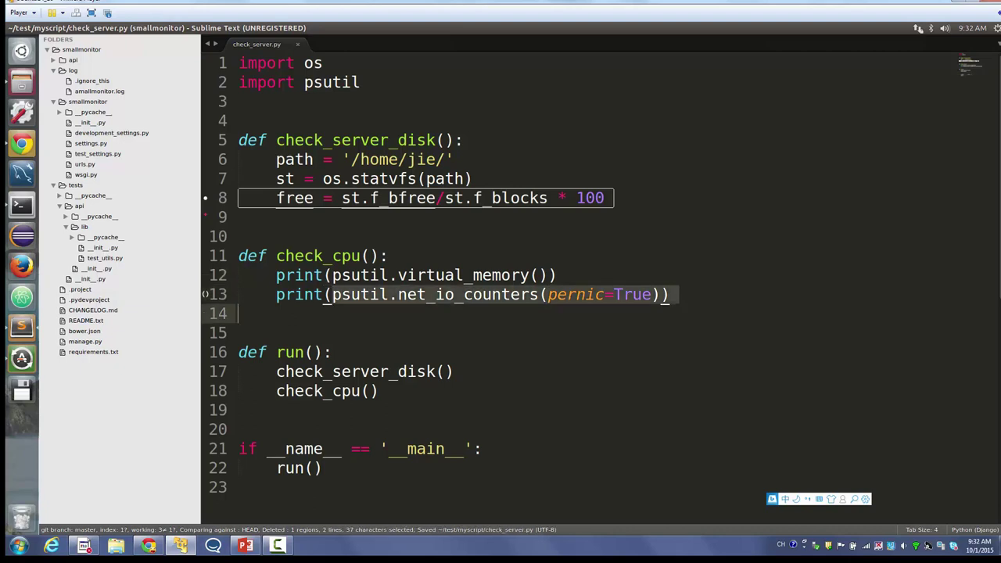
pyautogui.hotkey('alt', 'Tab')
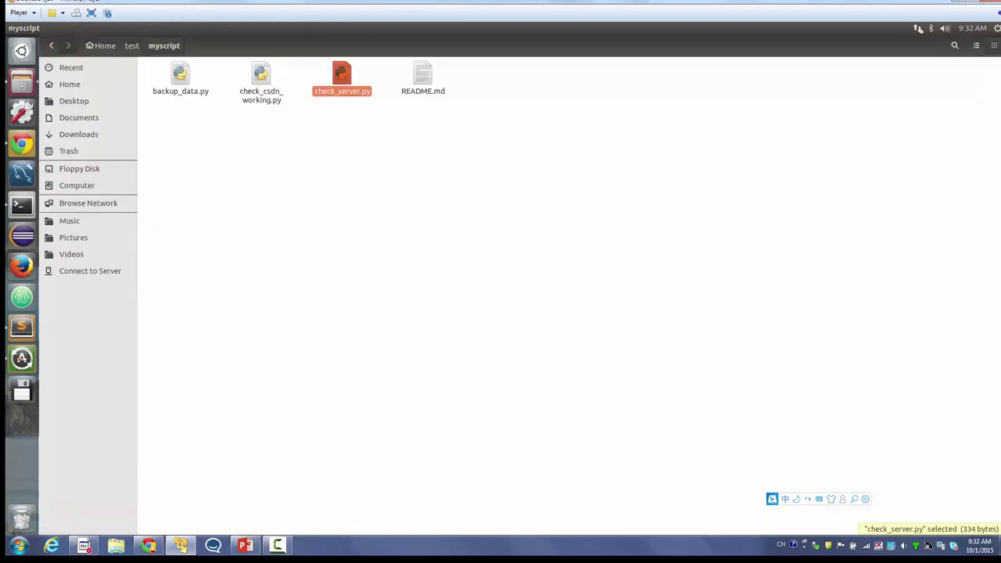
# - Select the three .py scripts in myscript, hide MySQL Workbench, and move to the terminal
pyautogui.moveTo(384, 163); pyautogui.dragTo(161, 79)
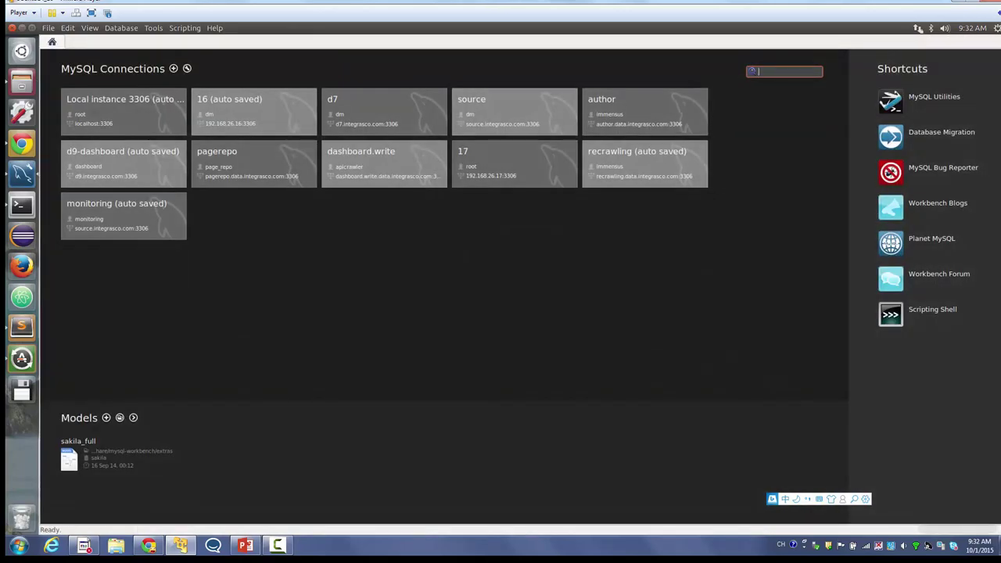
pyautogui.click(22, 27)
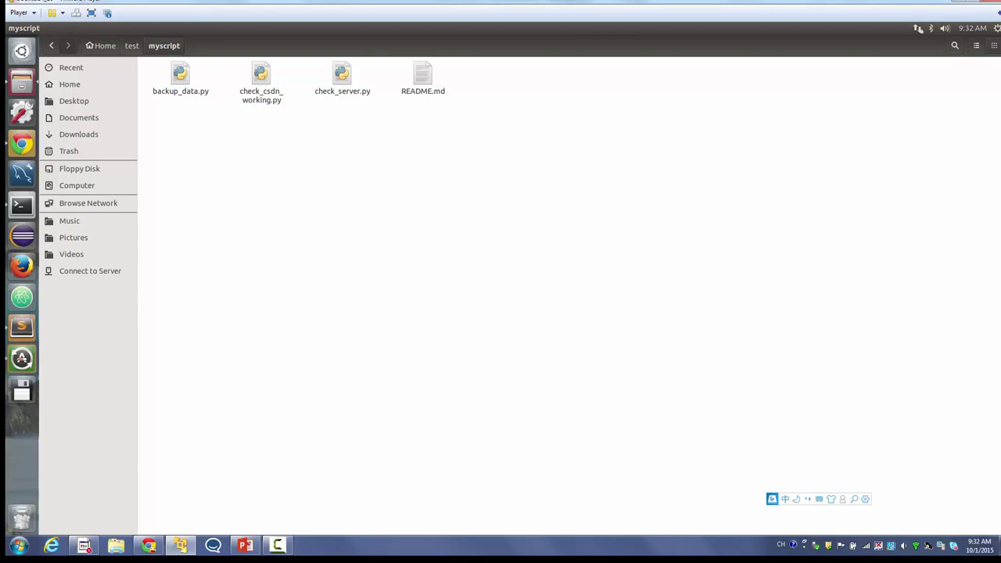
pyautogui.hotkey('alt', 'Tab')
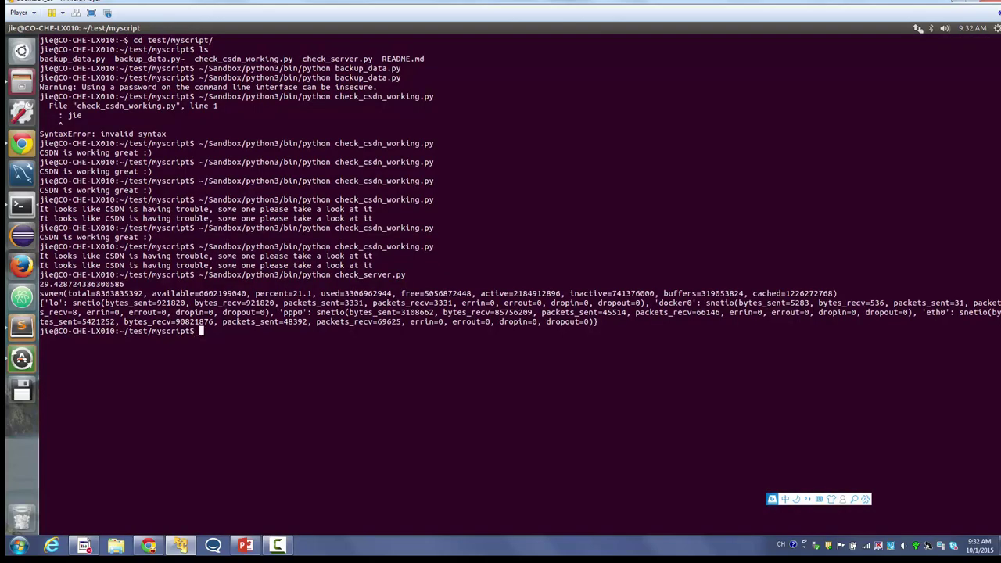
# - Clear the terminal and start the container with docker start jenkins_ci
pyautogui.tripleClick(473, 322)
pyautogui.moveTo(474, 321); pyautogui.dragTo(234, 105)
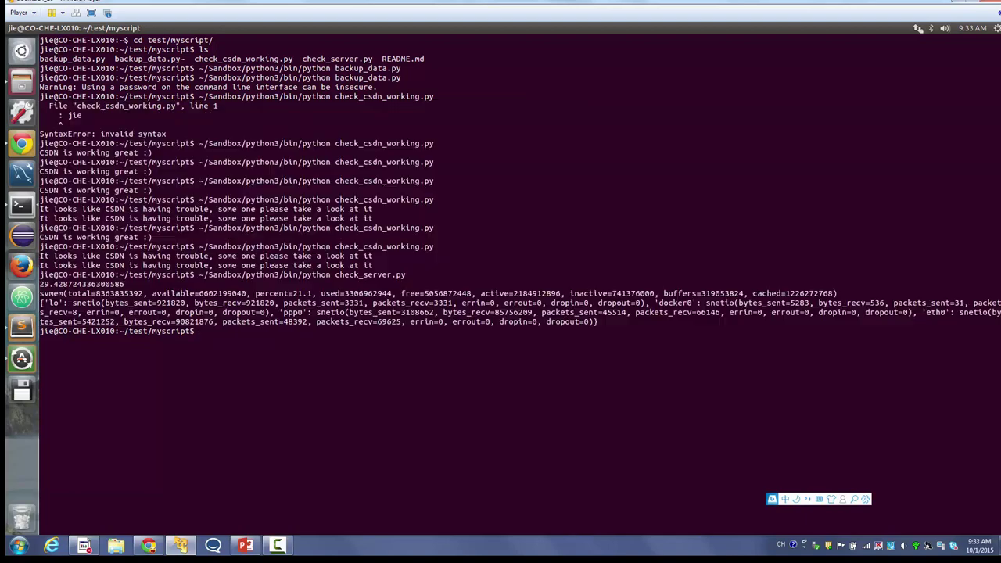
pyautogui.tripleClick(361, 321)
pyautogui.moveTo(361, 322); pyautogui.dragTo(362, 78)
pyautogui.click(362, 77)
pyautogui.write('clear')
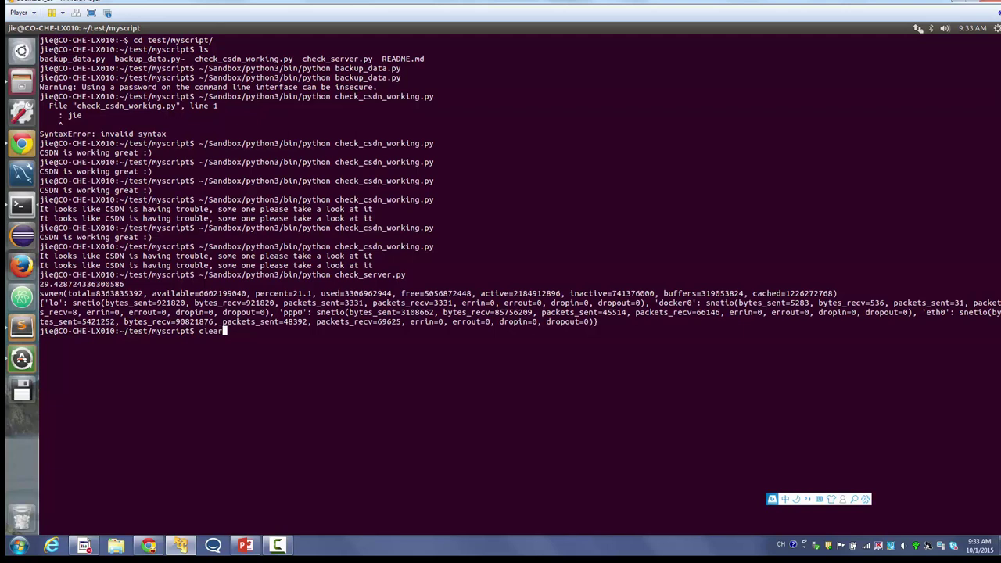
pyautogui.press('Return')
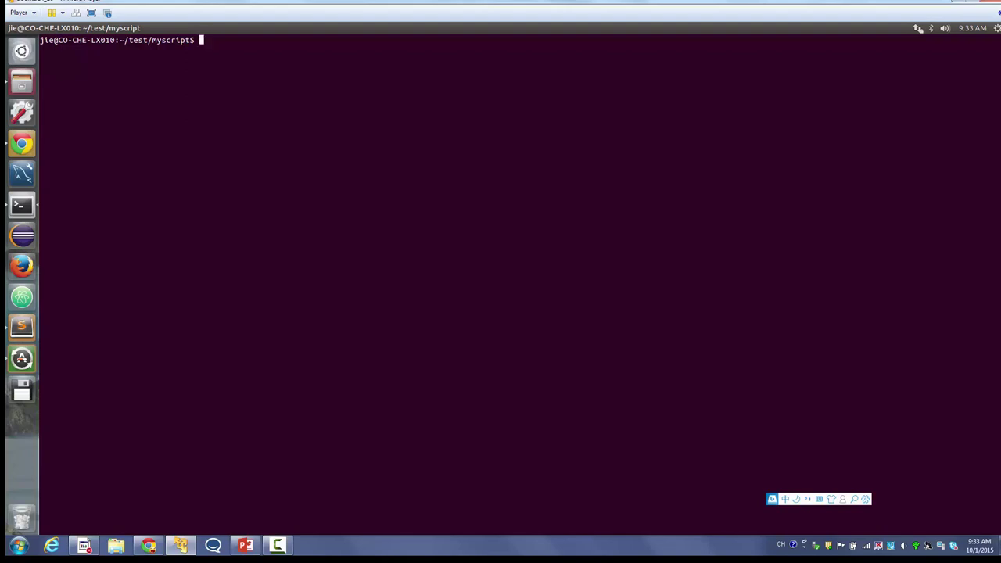
pyautogui.write('docker at')
pyautogui.press('BackSpace')
pyautogui.press('BackSpace')
pyautogui.write('start jenkins')
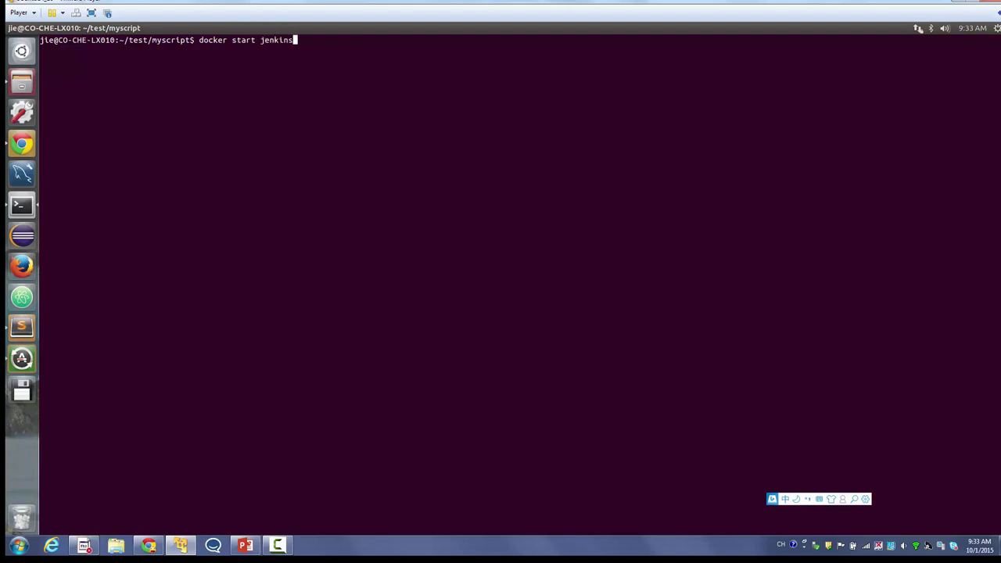
pyautogui.write('_ci')
pyautogui.press('Return')
# - Attach to jenkins_ci and launch Jenkins inside with /etc/init.d/jenkins start
pyautogui.write('dock')
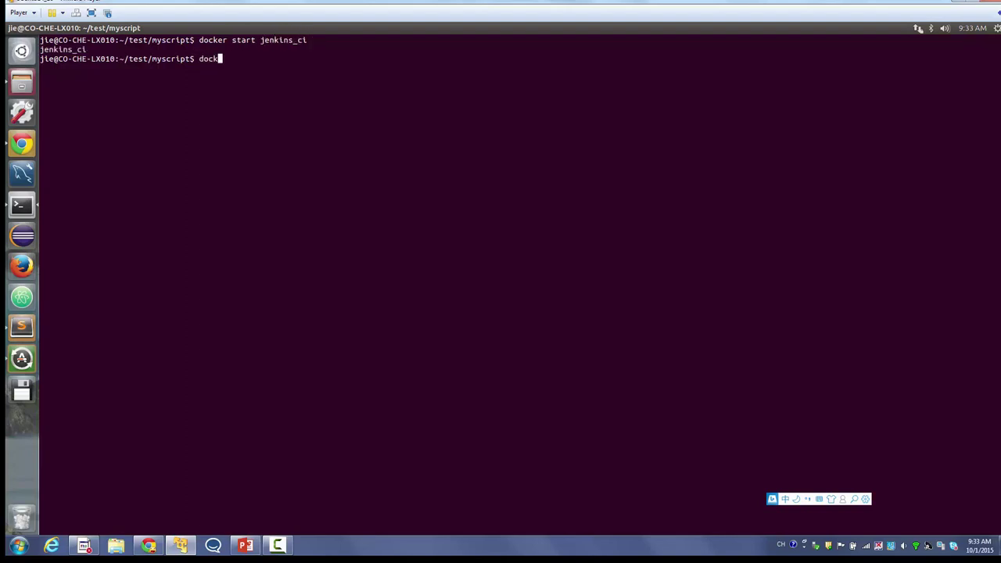
pyautogui.write('er s')
pyautogui.press('BackSpace')
pyautogui.write('attach jenkins_ci')
pyautogui.press('Return')
pyautogui.press('Return')
pyautogui.press('Return')
pyautogui.press('Return')
pyautogui.press('Return')
pyautogui.press('Return')
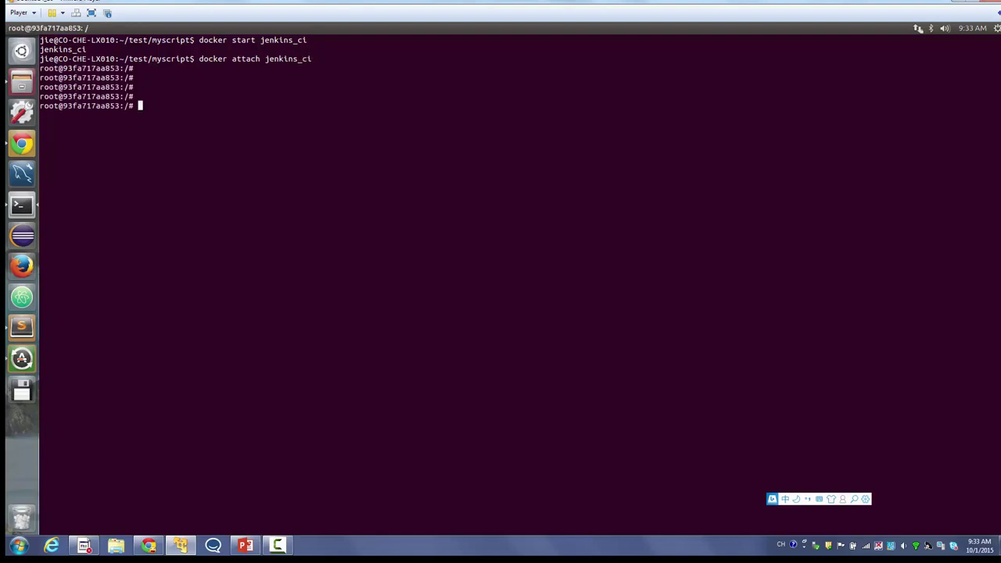
pyautogui.press('Return')
pyautogui.write('/etc/i')
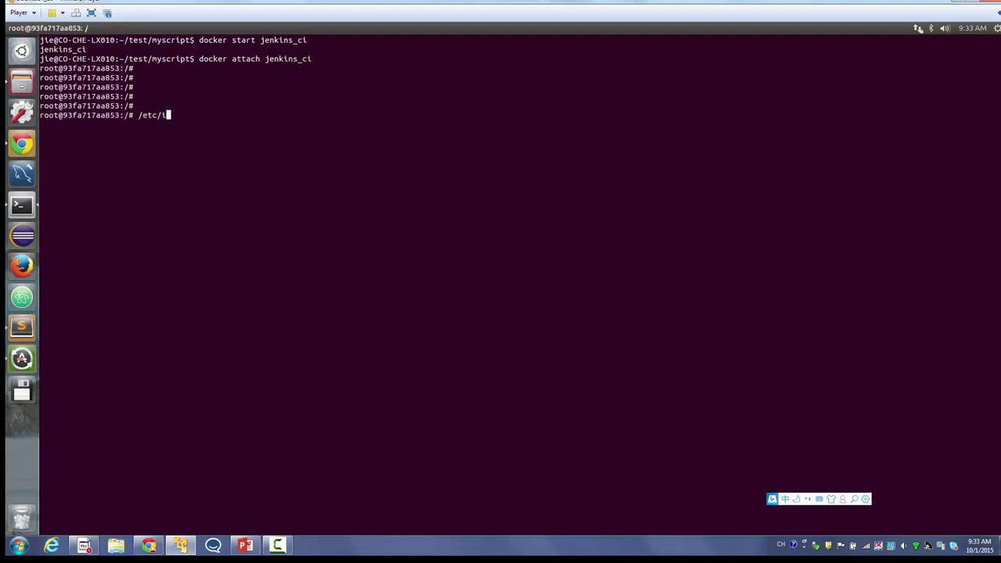
pyautogui.write('nit.d/jenkins start')
pyautogui.press('Return')
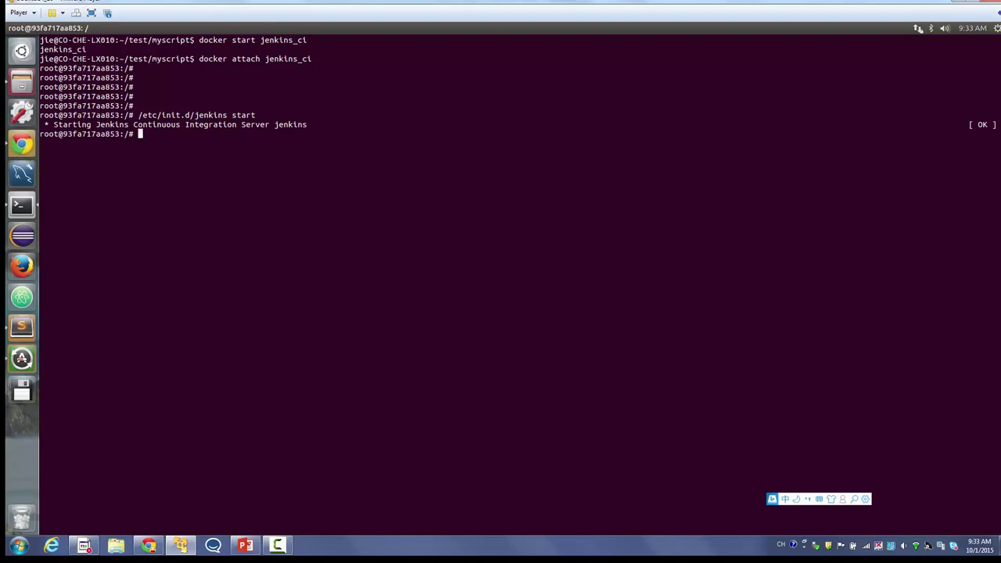
pyautogui.click(22, 144)
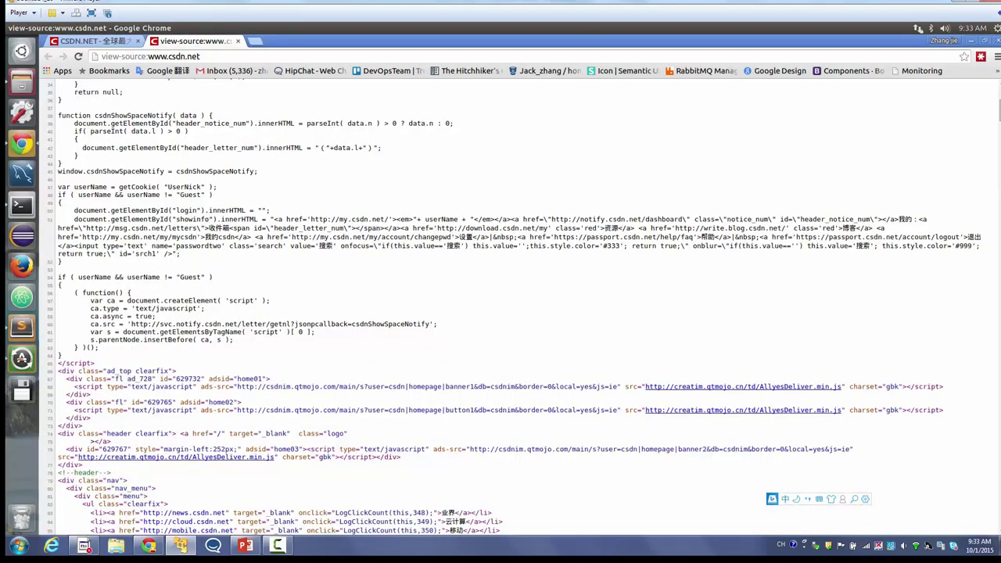
# - Load Jenkins at 127.0.0.1:2222 and open github.com in a new tab
pyautogui.write('127.0.0.1:2222')
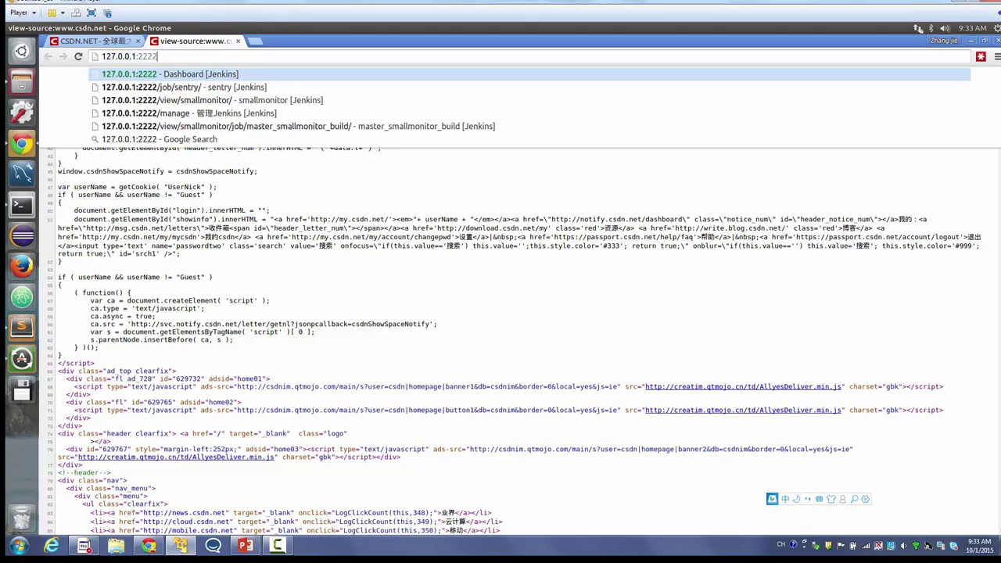
pyautogui.press('Return')
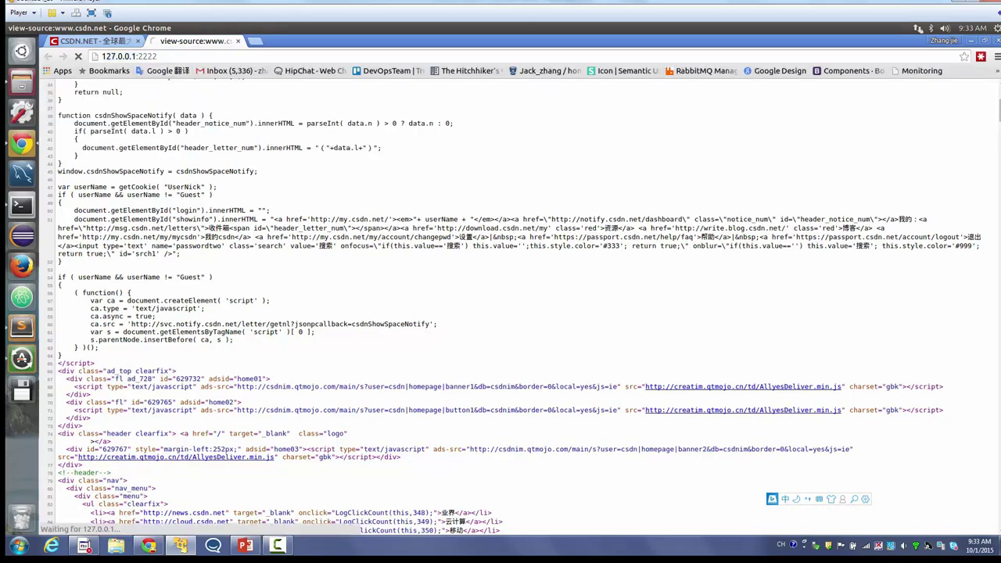
pyautogui.hotkey('ctrl', '1')
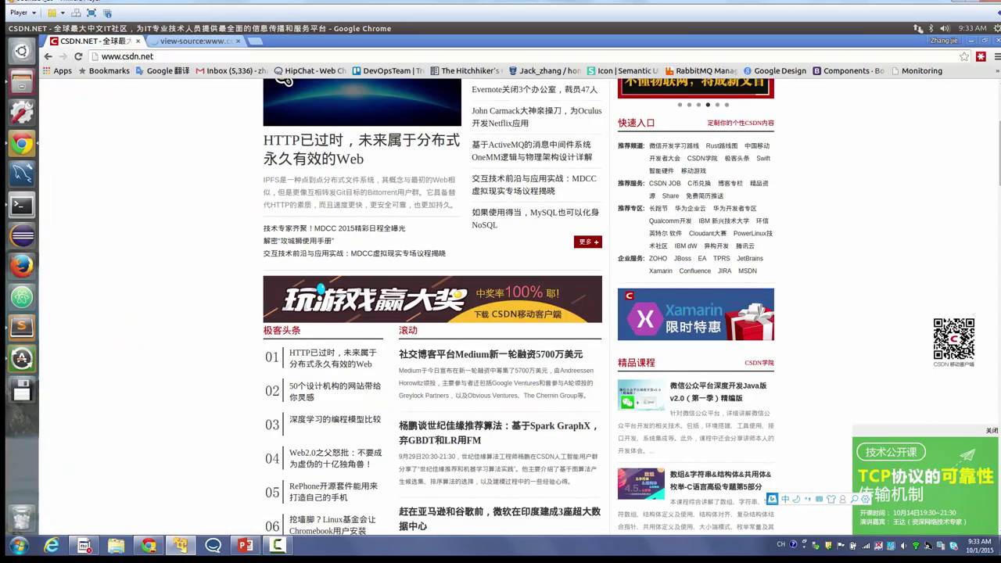
pyautogui.hotkey('ctrl', '2')
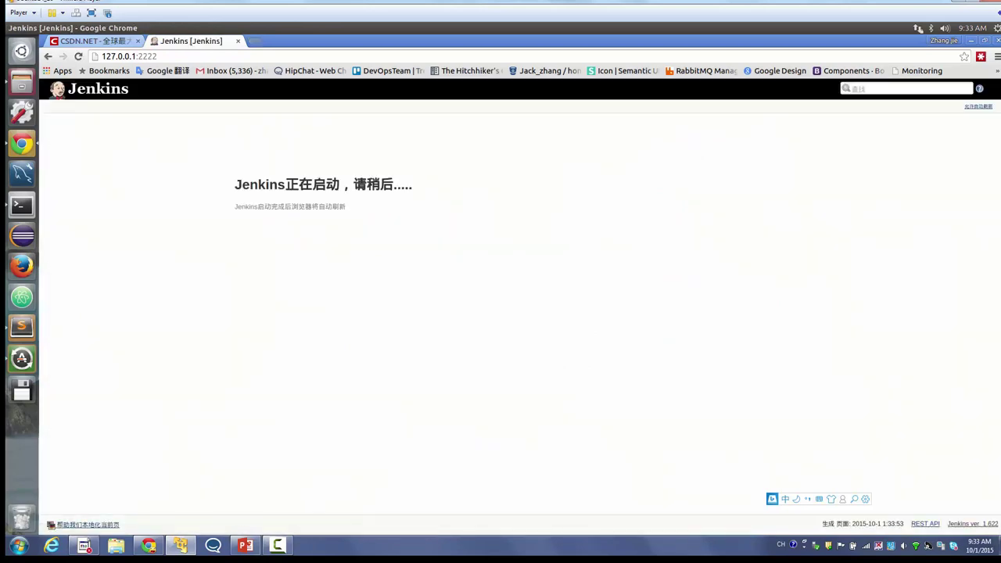
pyautogui.hotkey('ctrl', 't')
pyautogui.write('github.com')
pyautogui.press('Return')
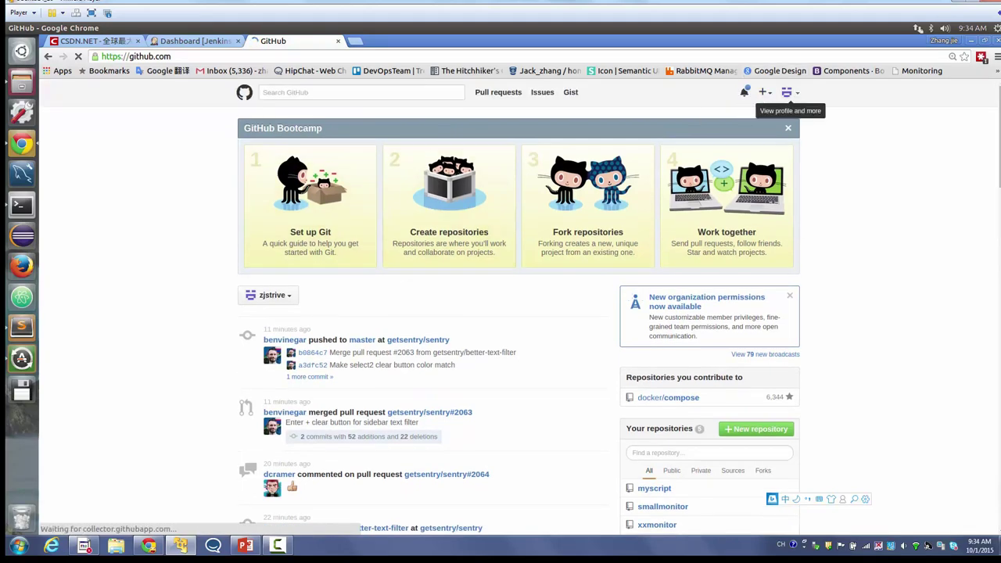
# - Open the myscript repository from your GitHub profile, then return to the Jenkins Dashboard tab
pyautogui.click(790, 93)
pyautogui.click(729, 140)
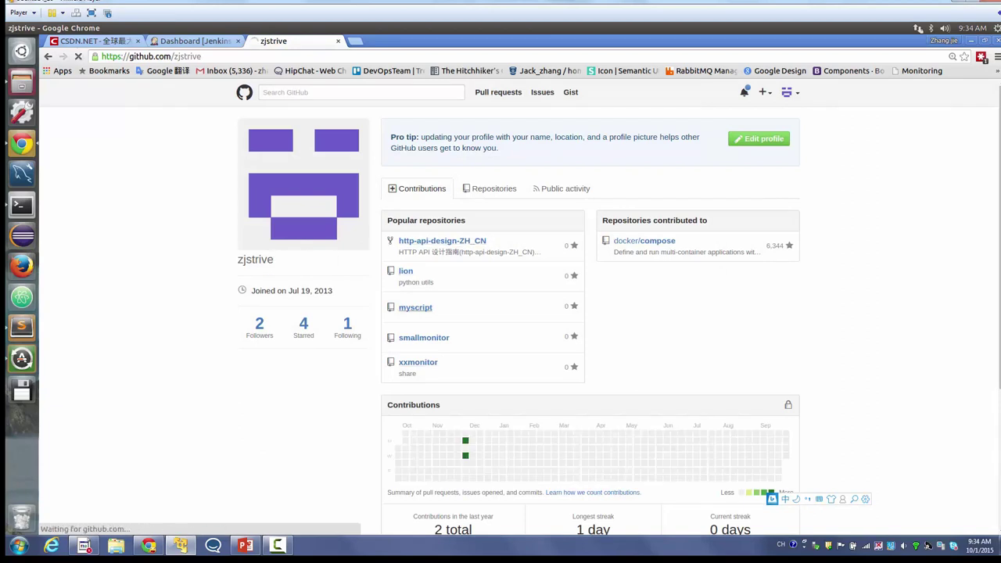
pyautogui.click(415, 308)
pyautogui.scroll(-1, 416, 308)
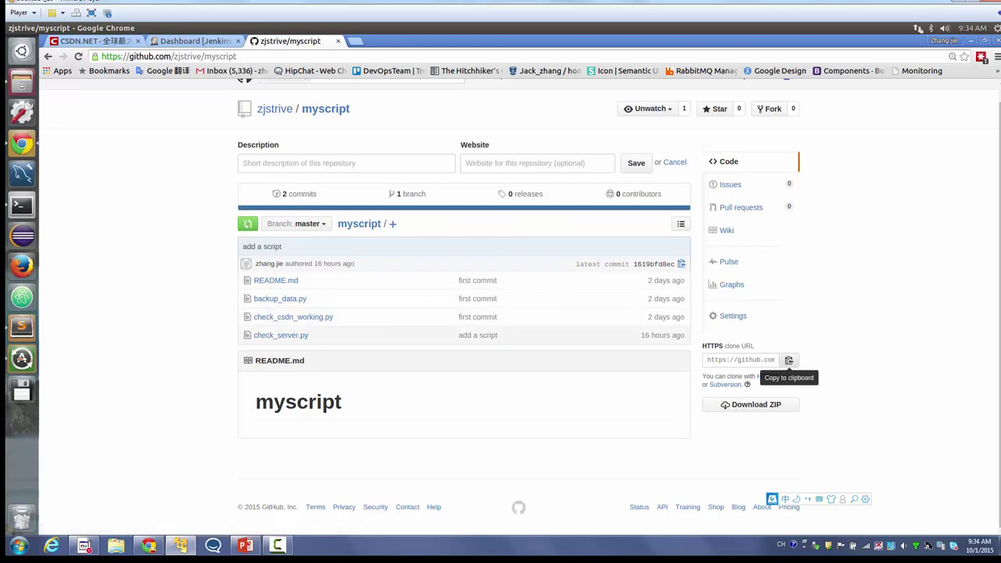
pyautogui.click(191, 41)
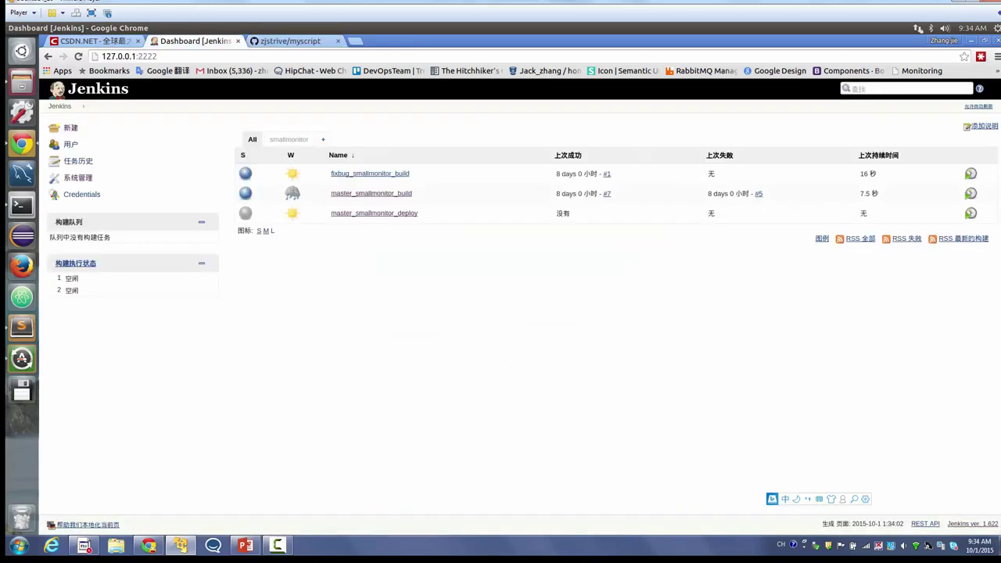
# - Create and save a List View named daily
pyautogui.click(322, 139)
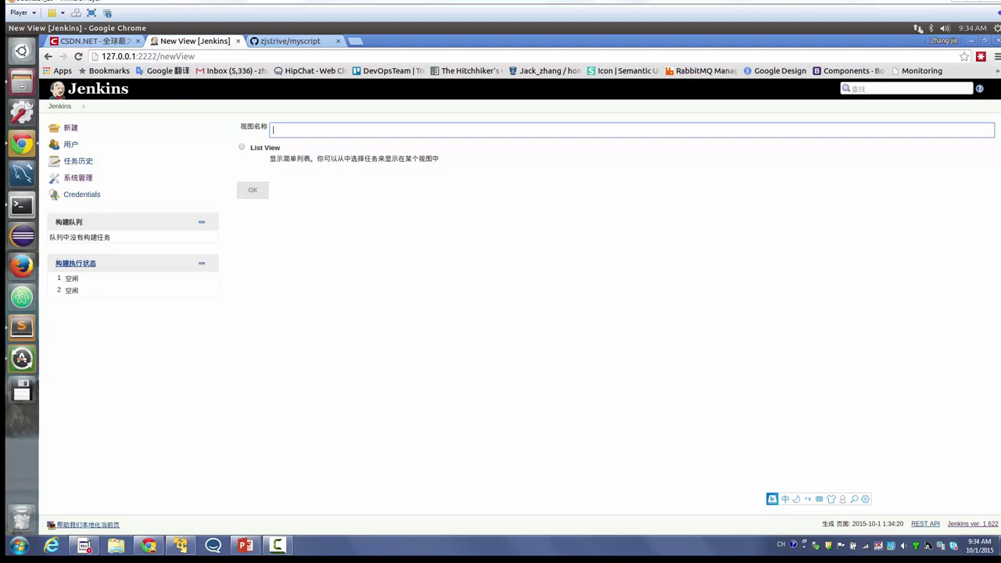
pyautogui.write('daily')
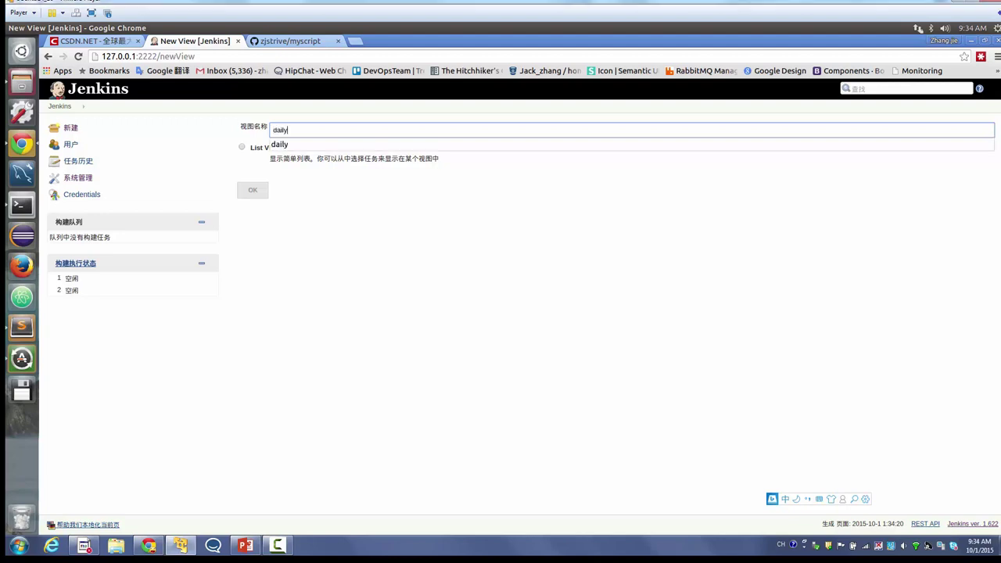
pyautogui.press('Down')
pyautogui.press('Return')
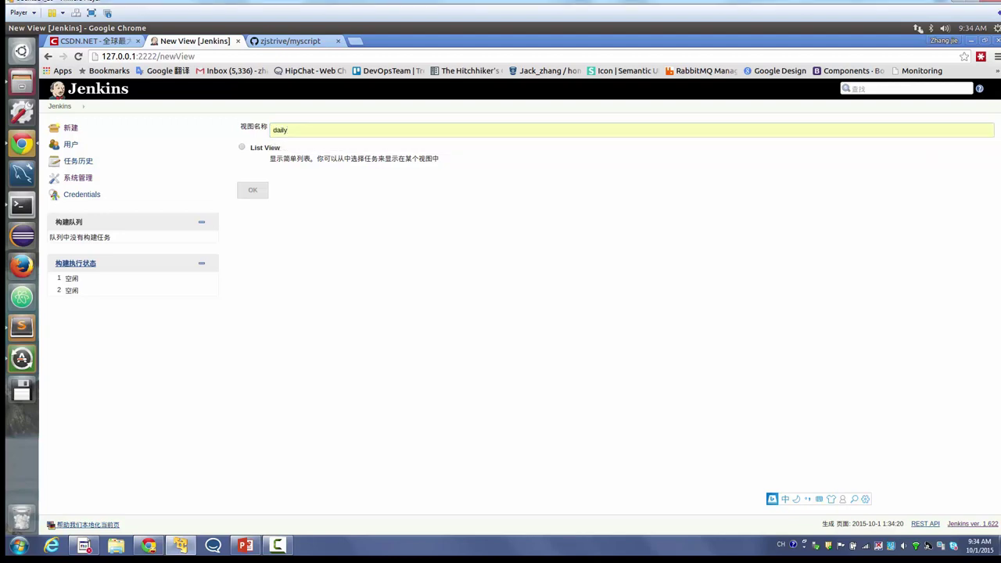
pyautogui.press('Tab')
pyautogui.press('space')
pyautogui.press('Tab')
pyautogui.press('Return')
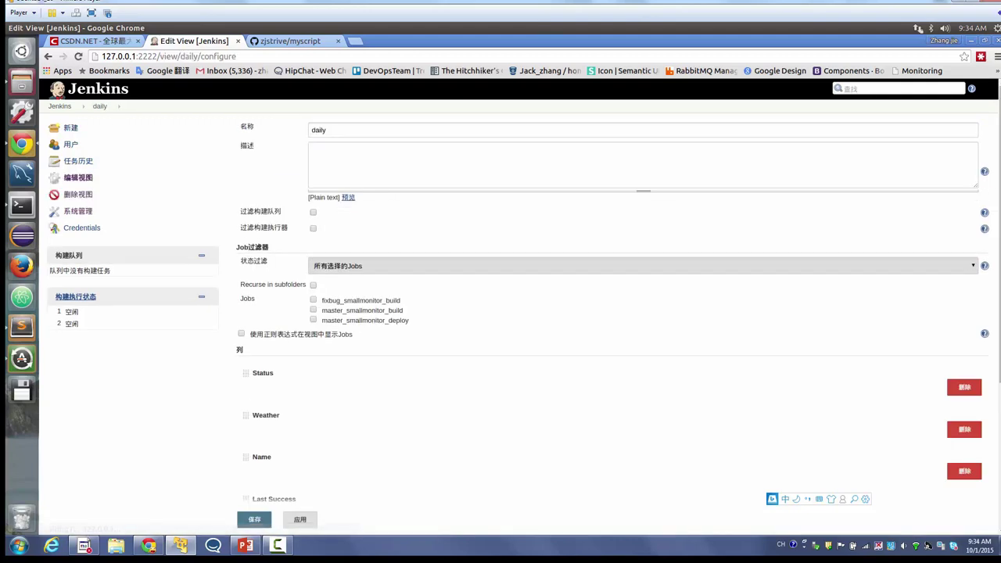
pyautogui.scroll(-3, 520, 297)
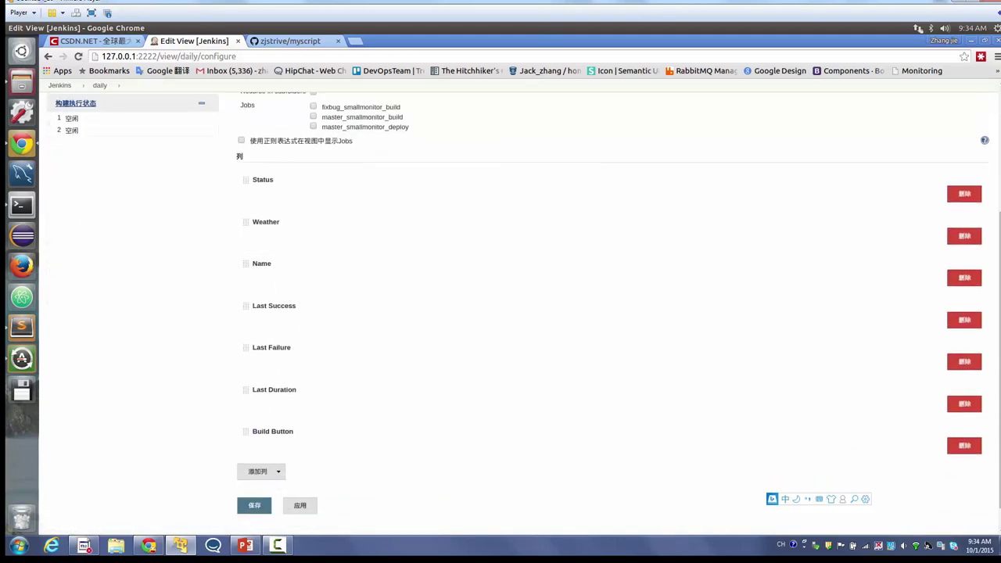
pyautogui.press('Return')
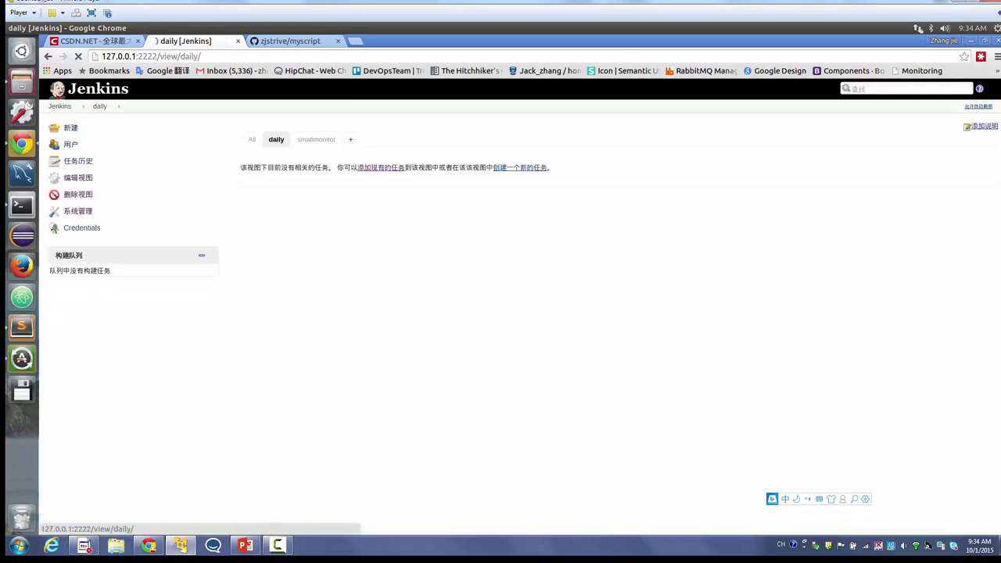
# - Check the daily view's settings, then go back to the dashboard and start a new item
pyautogui.click(77, 177)
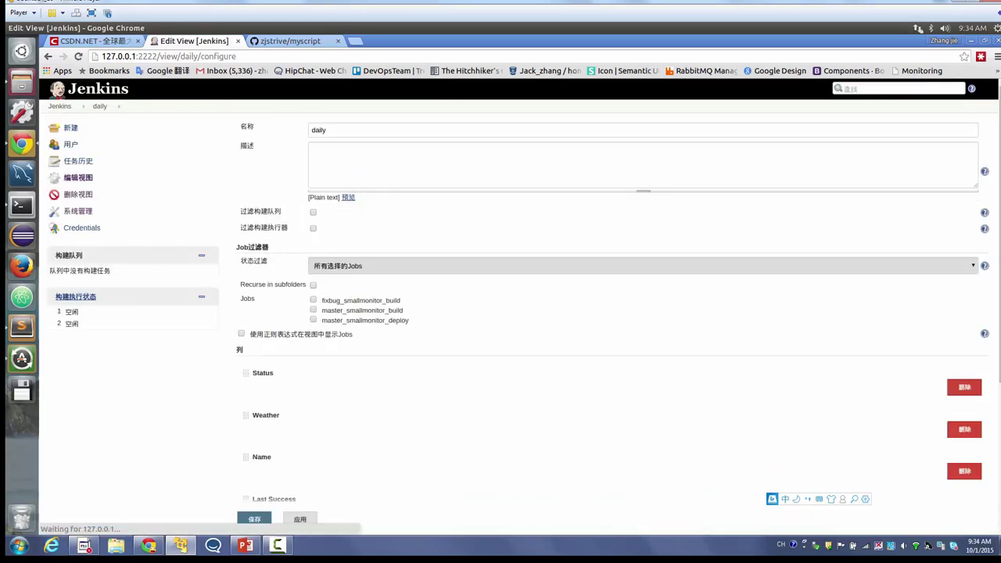
pyautogui.scroll(-1, 520, 289)
pyautogui.click(59, 85)
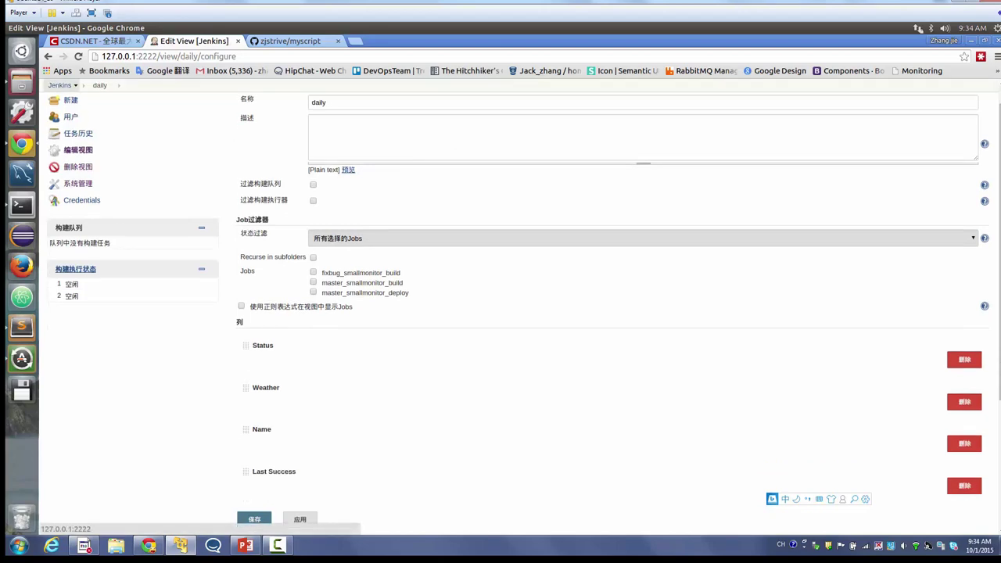
pyautogui.click(70, 127)
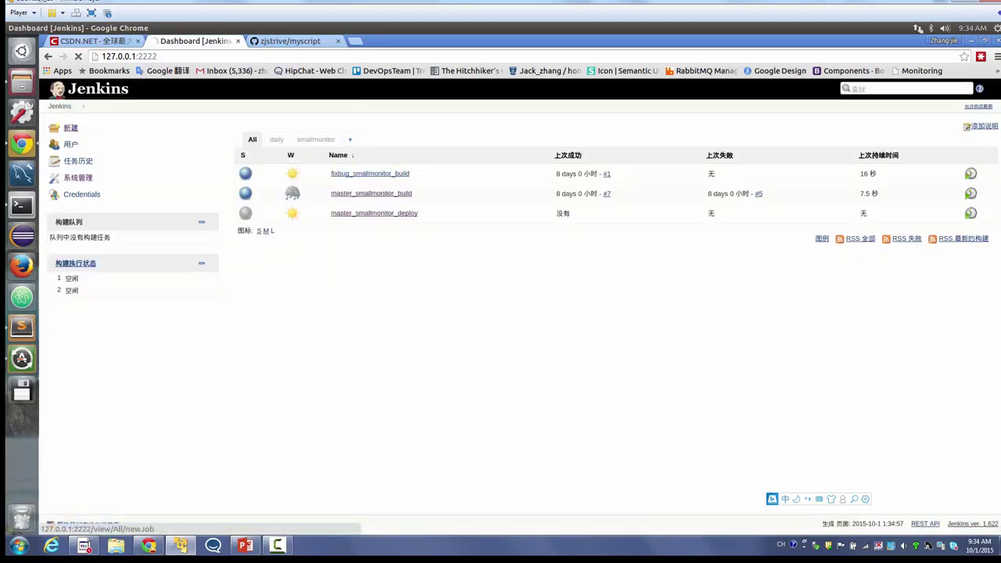
# - Create a free-style project named backup_xxdata
pyautogui.write('che')
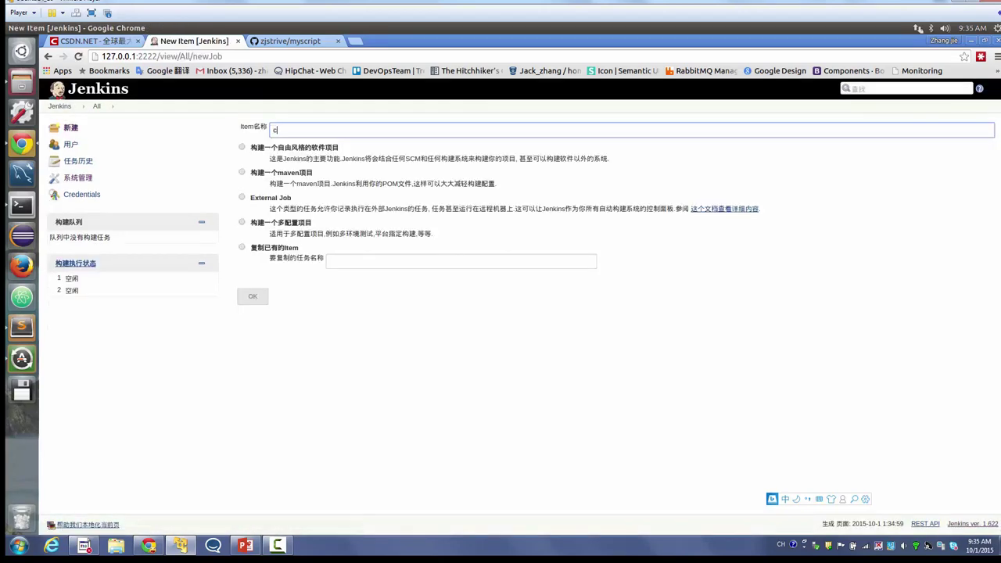
pyautogui.press('BackSpace')
pyautogui.press('BackSpace')
pyautogui.press('BackSpace')
pyautogui.write('backup_xxdata')
pyautogui.click(242, 147)
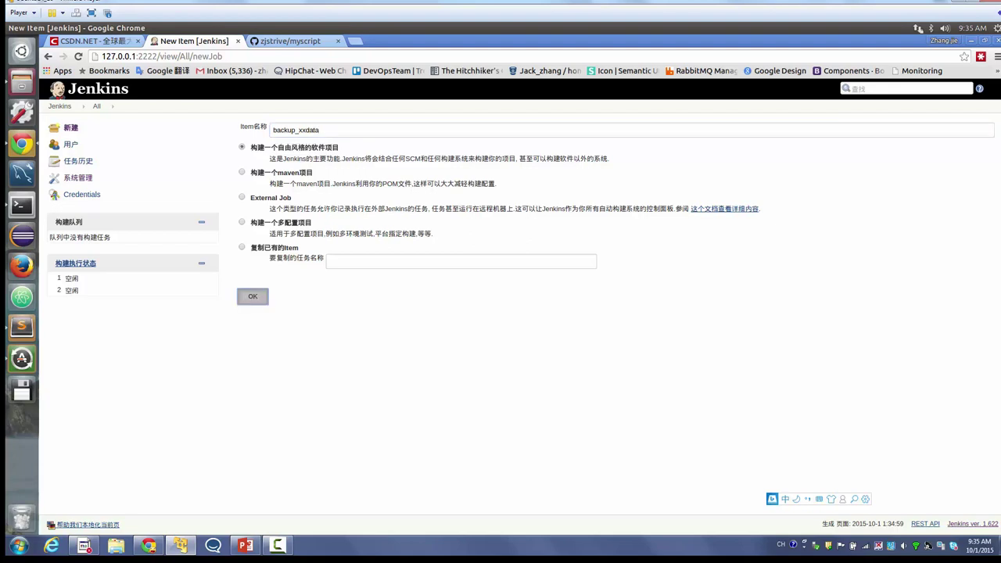
pyautogui.click(252, 297)
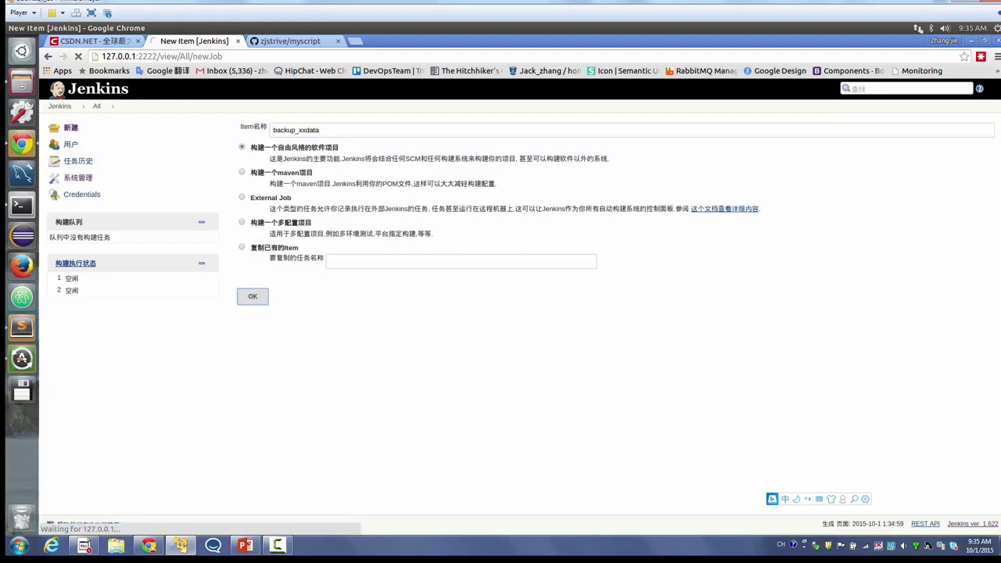
# - Copy the myscript repository's HTTPS clone URL from GitHub
pyautogui.click(290, 41)
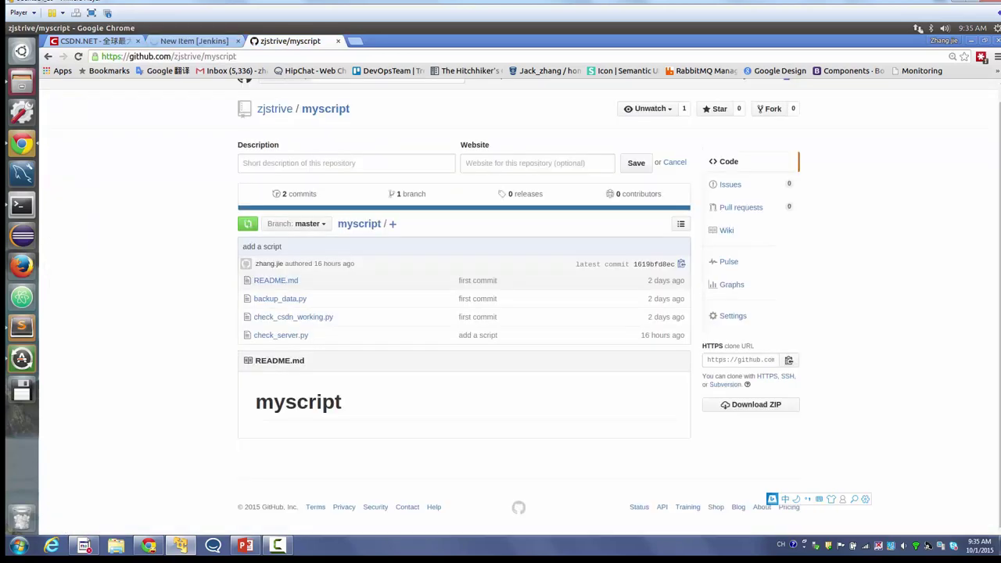
pyautogui.click(789, 360)
pyautogui.hotkey('ctrl', 'pageup')
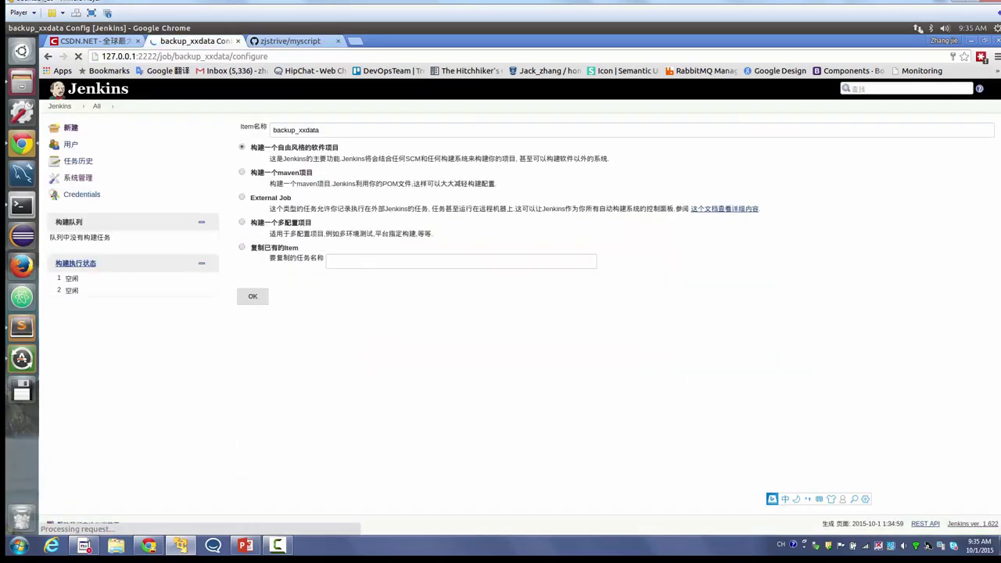
# - Set Git source to the pasted myscript URL and add an Execute shell build step
pyautogui.scroll(-2, 519, 312)
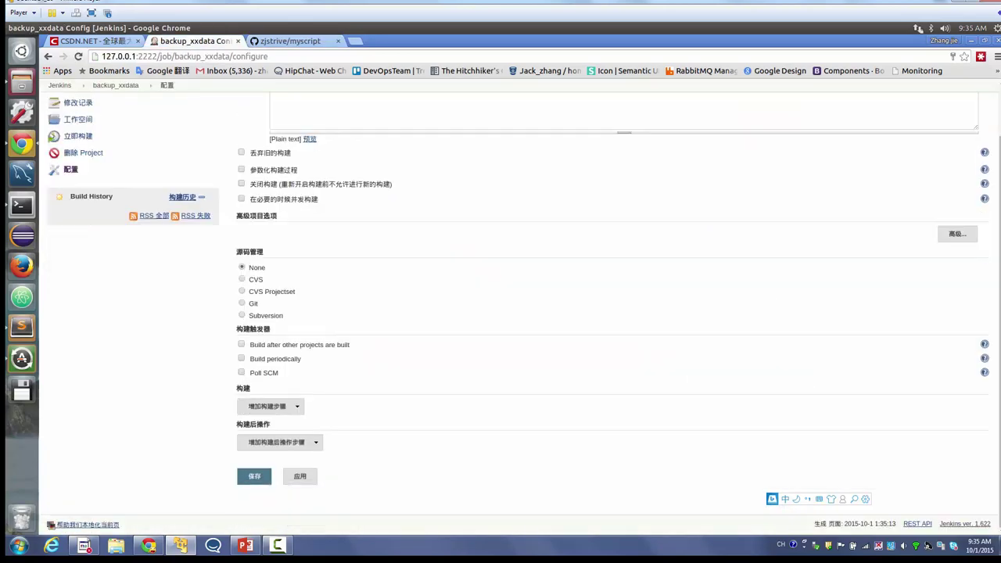
pyautogui.click(242, 302)
pyautogui.click(664, 292)
pyautogui.hotkey('ctrl', 'v')
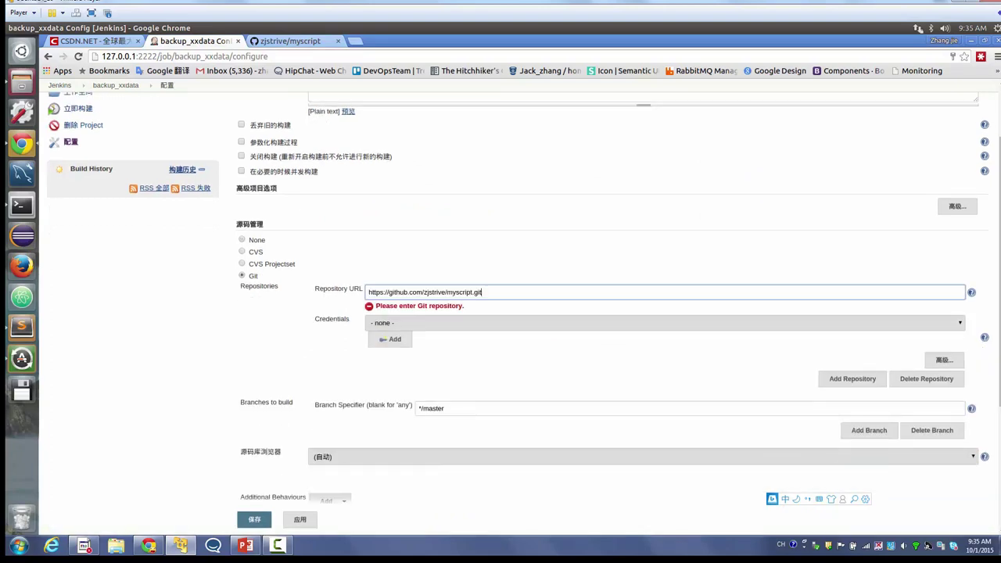
pyautogui.scroll(-5, 519, 313)
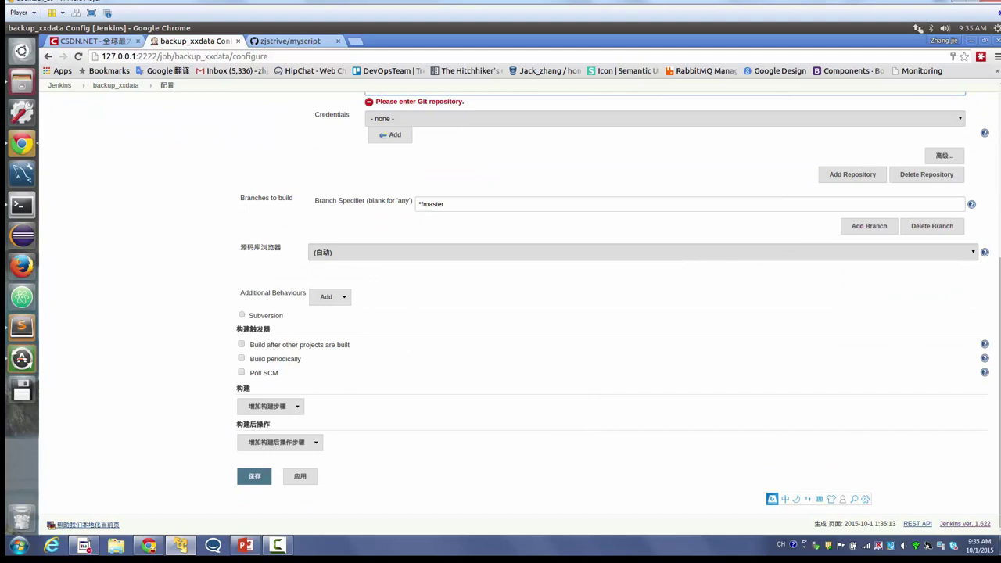
pyautogui.click(266, 406)
pyautogui.click(266, 448)
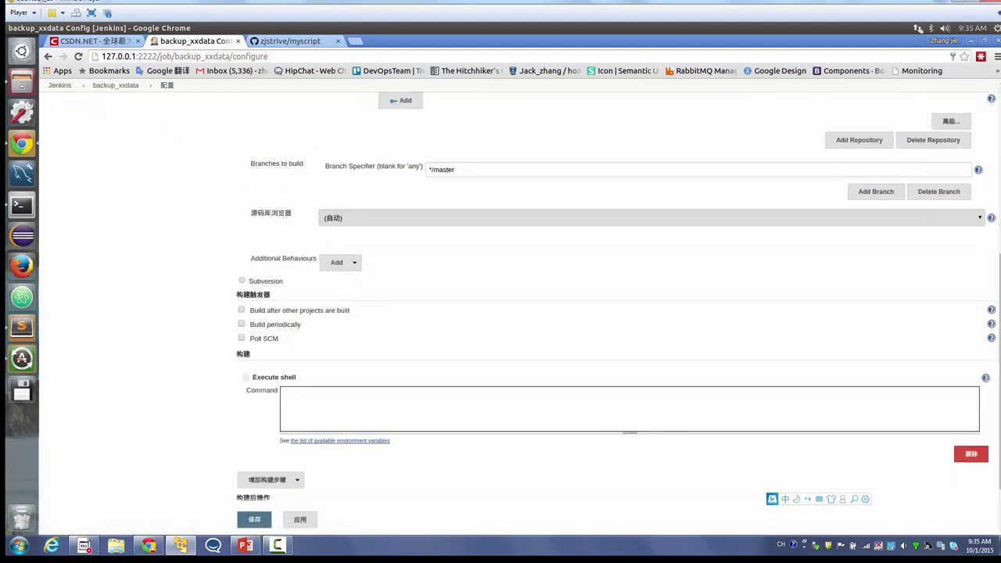
# - Enter the shell command $PYTHON backup_data.py, copying the file name from GitHub, and save
pyautogui.write('$PYTHON')
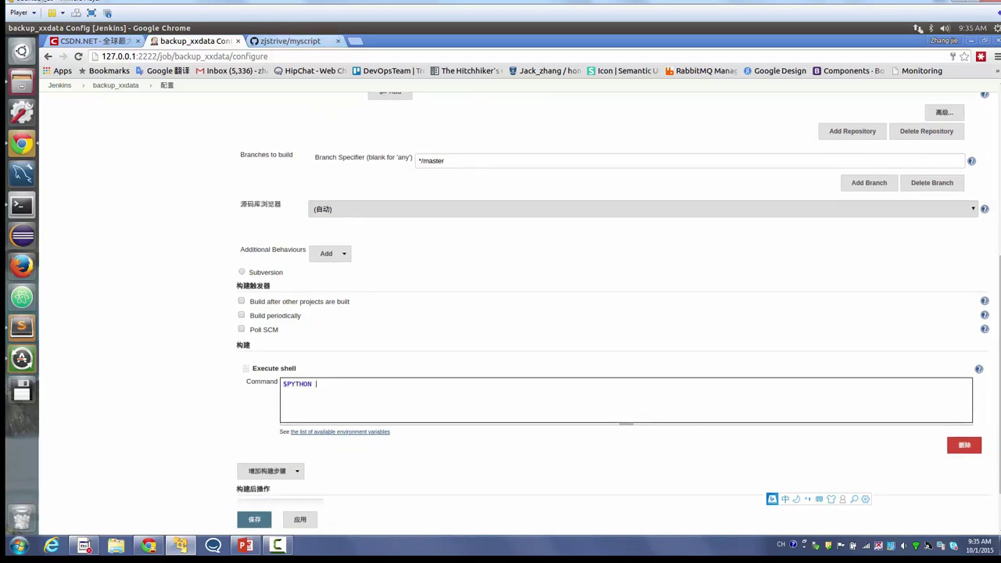
pyautogui.click(290, 41)
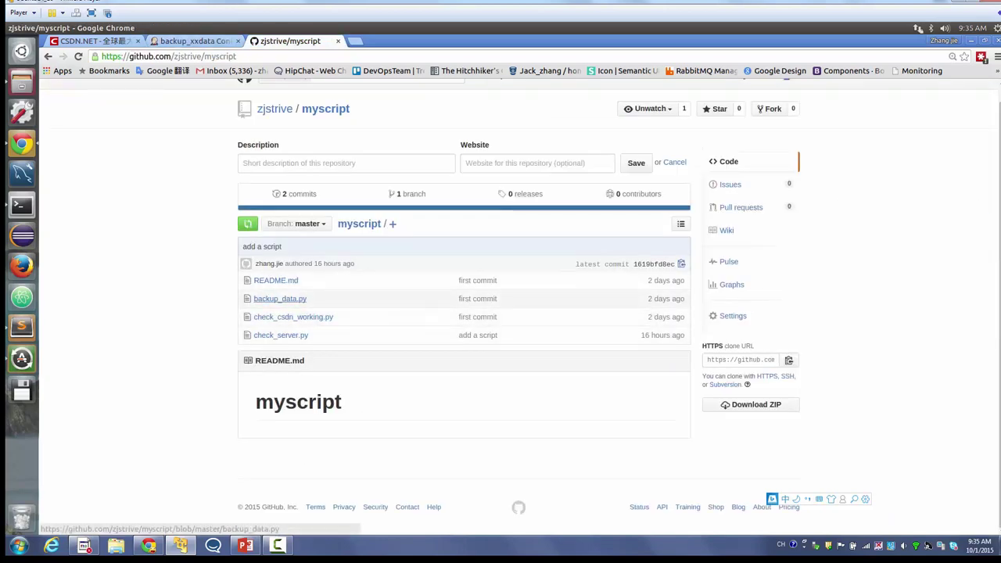
pyautogui.click(280, 298)
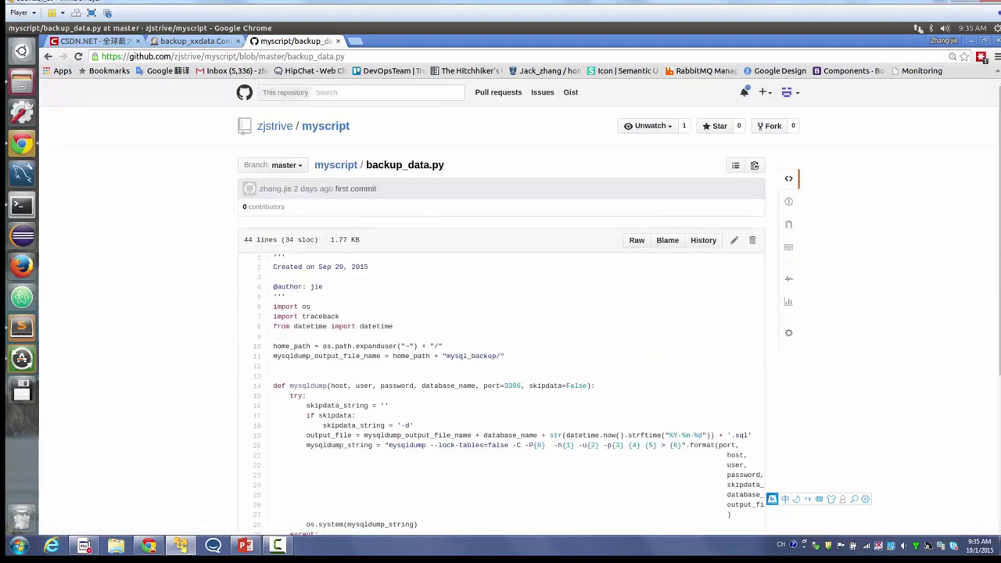
pyautogui.scroll(-1, 500, 313)
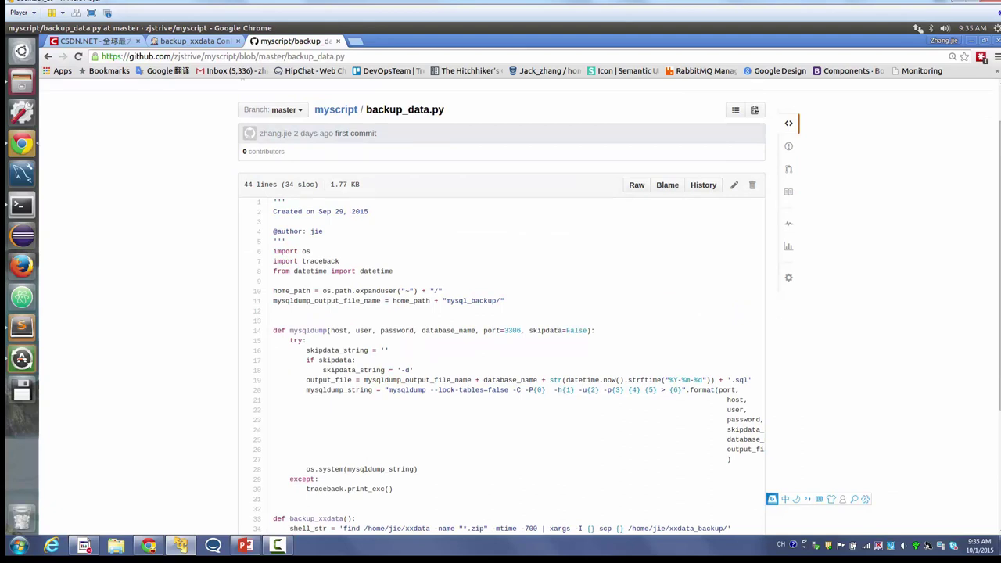
pyautogui.moveTo(366, 110); pyautogui.dragTo(444, 110)
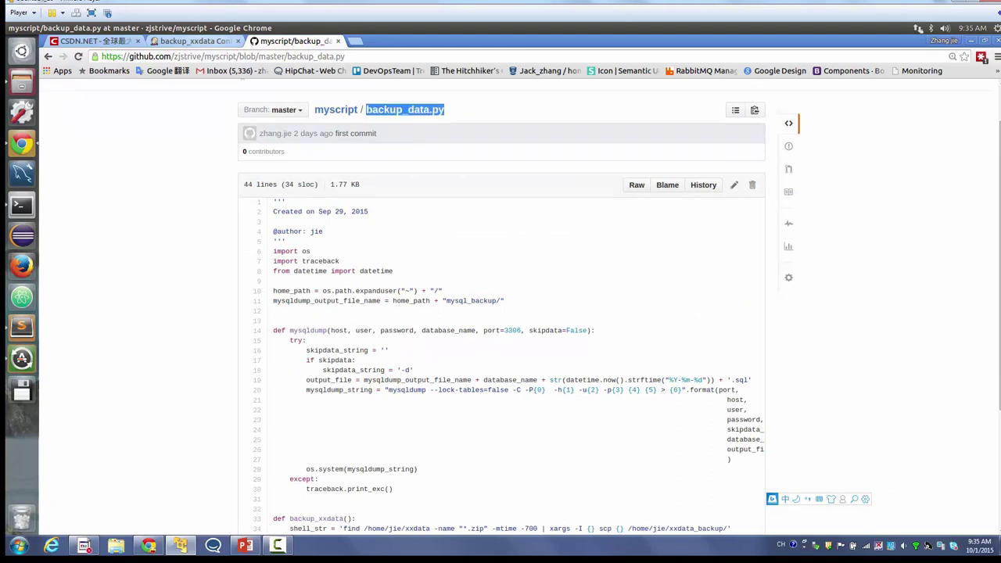
pyautogui.hotkey('ctrl', 'shift', 'Tab')
pyautogui.scroll(-2, 613, 310)
pyautogui.hotkey('ctrl', 'v')
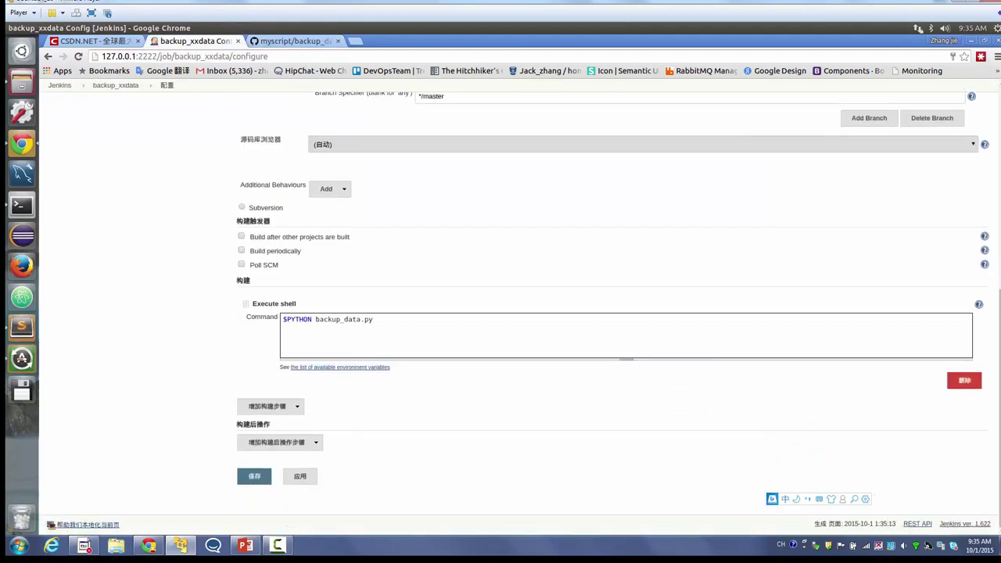
pyautogui.scroll(5, 613, 311)
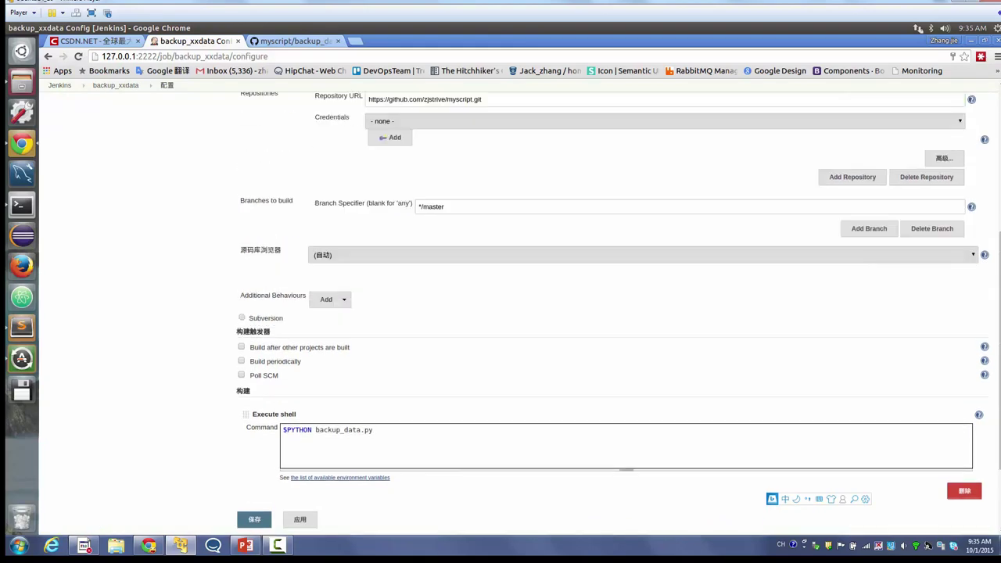
pyautogui.scroll(-5, 521, 312)
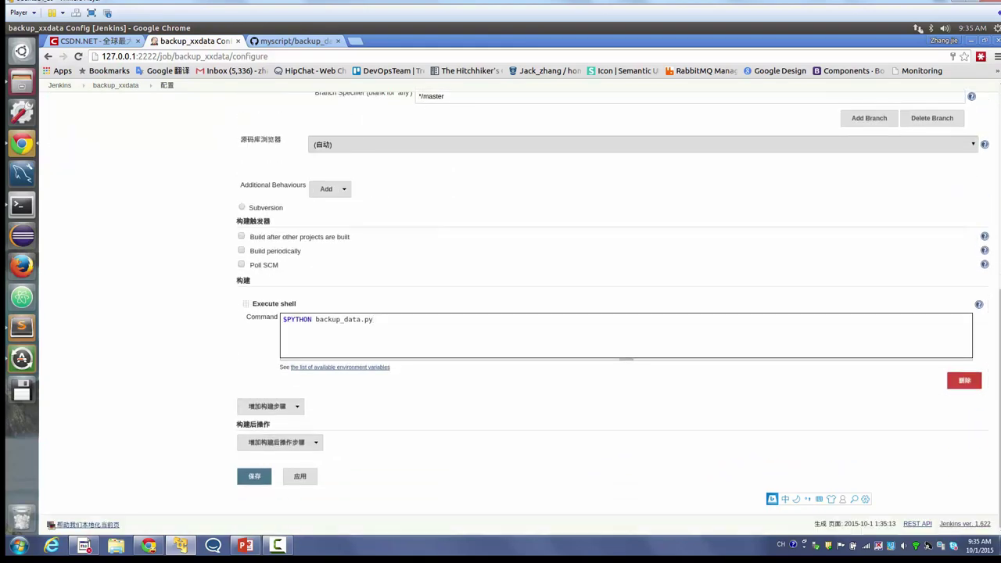
pyautogui.click(254, 476)
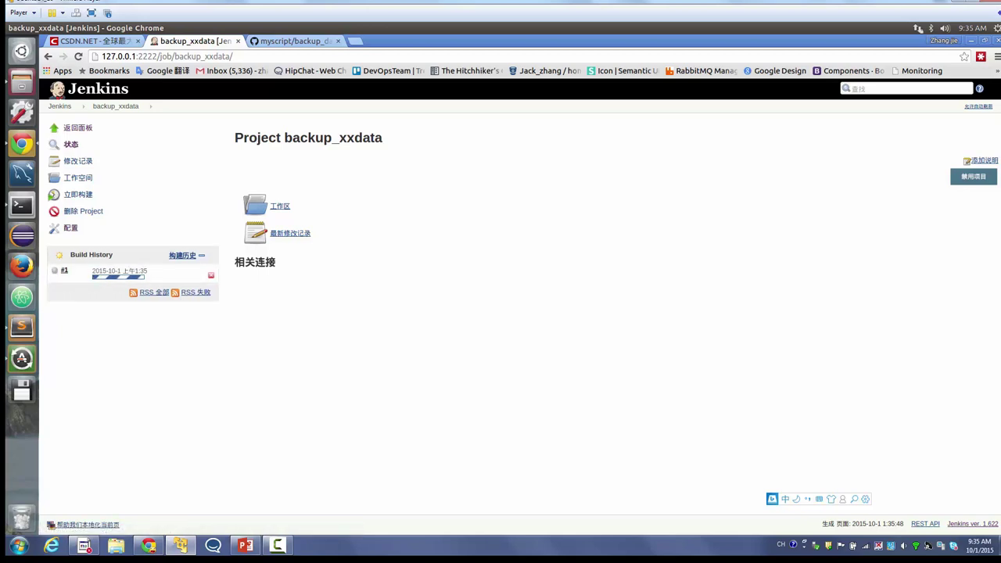
# - Check the xxdata and xxdata_backup home folders, then open build #1's console output
pyautogui.hotkey('alt', 'Tab')
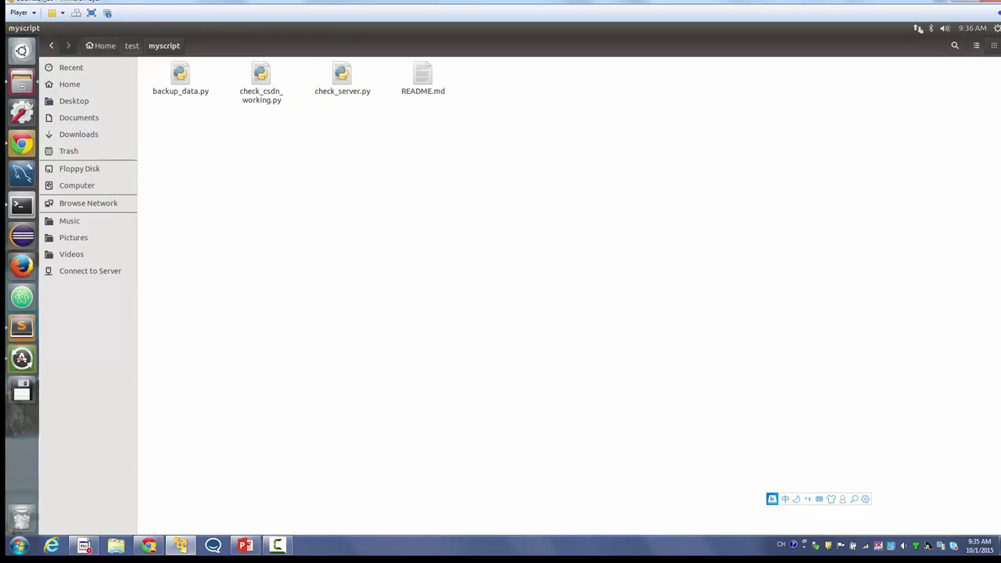
pyautogui.click(100, 46)
pyautogui.moveTo(459, 212); pyautogui.dragTo(337, 162)
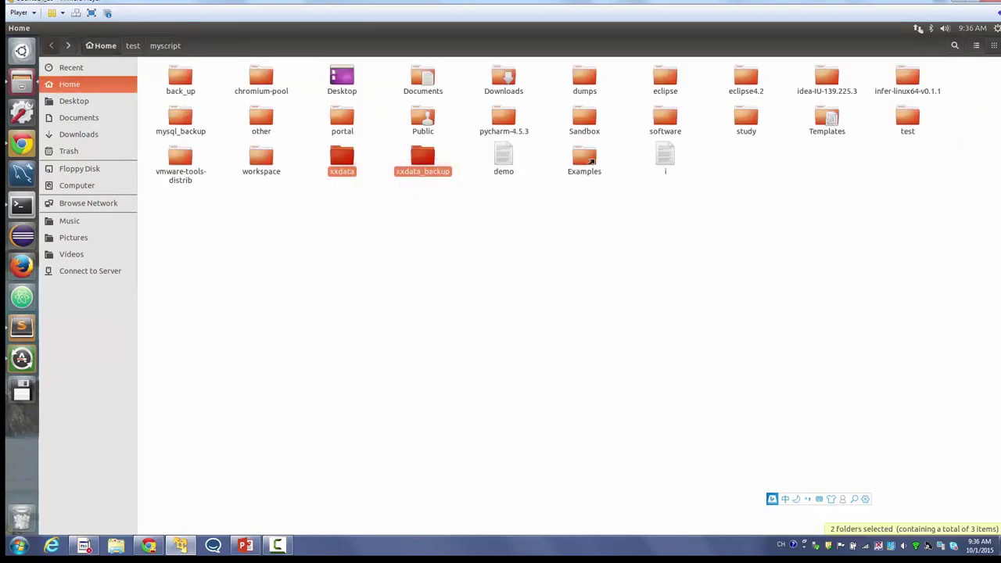
pyautogui.hotkey('alt', 'Tab')
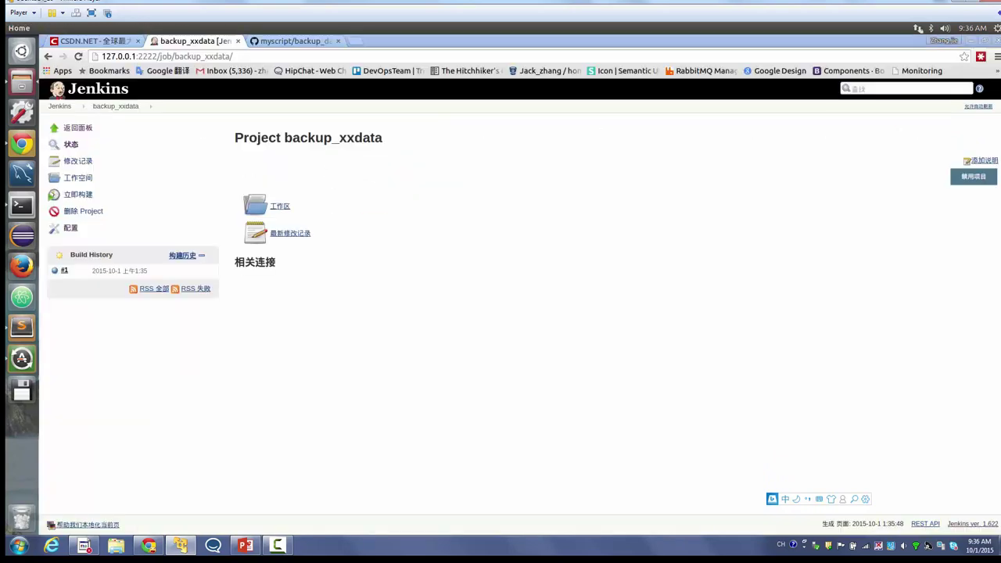
pyautogui.click(54, 271)
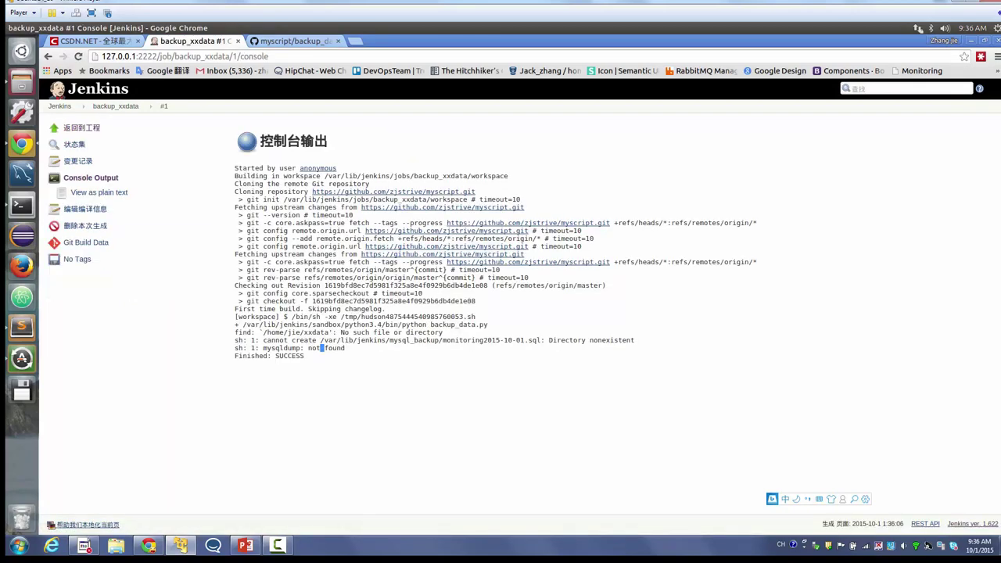
# - Examine the 'mysqldump not found' error, comparing against the terminal and check_server.py
pyautogui.tripleClick(322, 349)
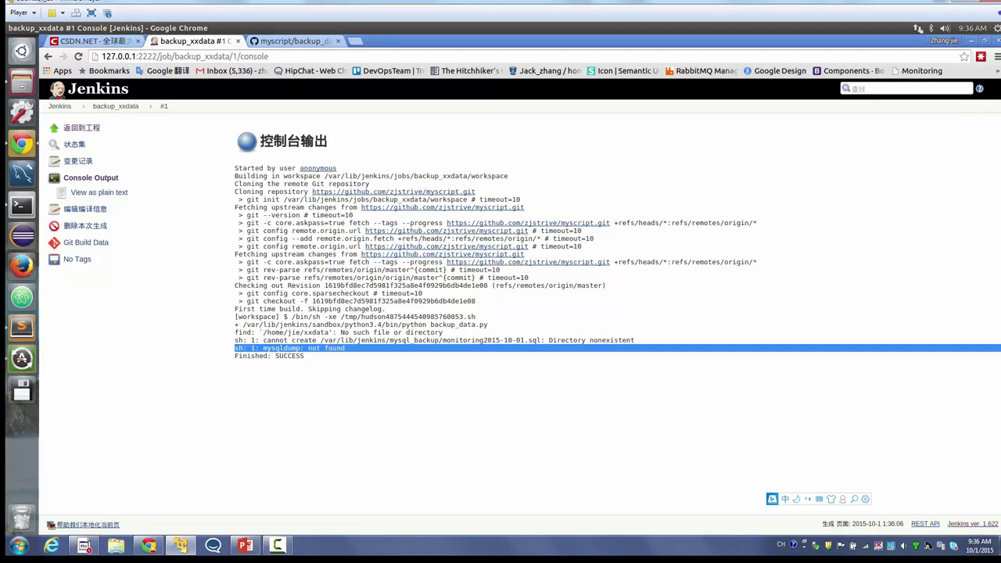
pyautogui.tripleClick(322, 349)
pyautogui.doubleClick(282, 348)
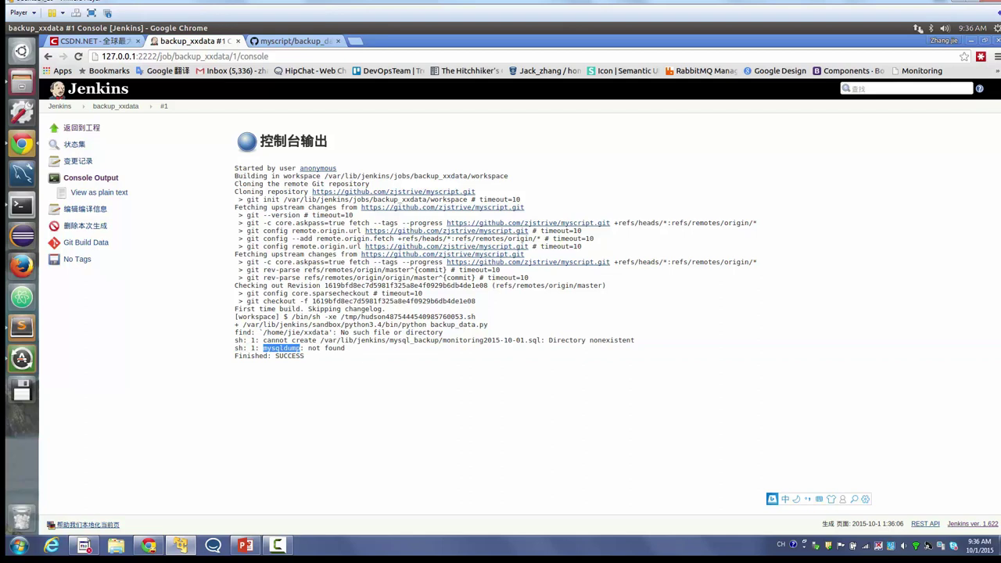
pyautogui.hotkey('alt', 'Tab')
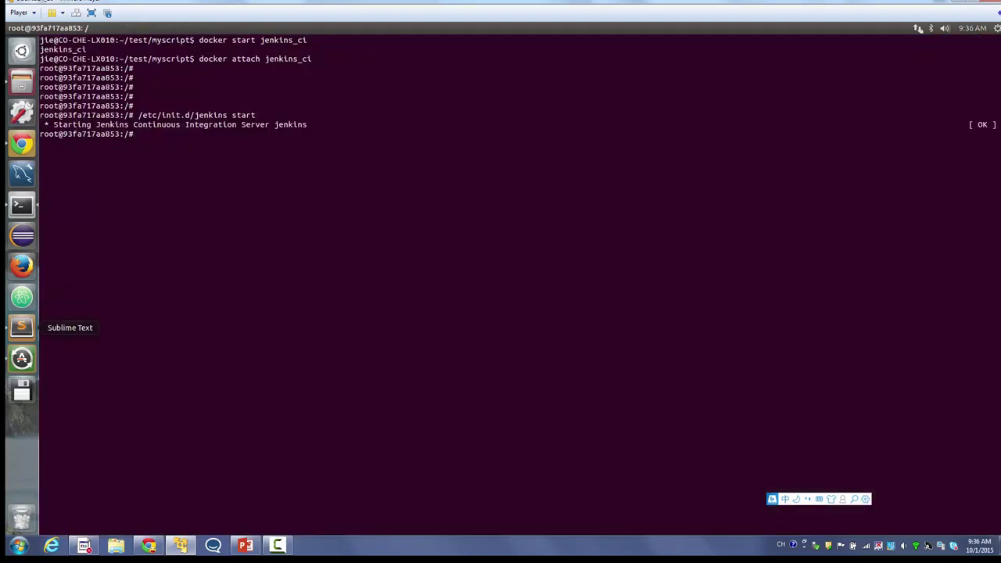
pyautogui.click(22, 327)
pyautogui.scroll(-4, 579, 274)
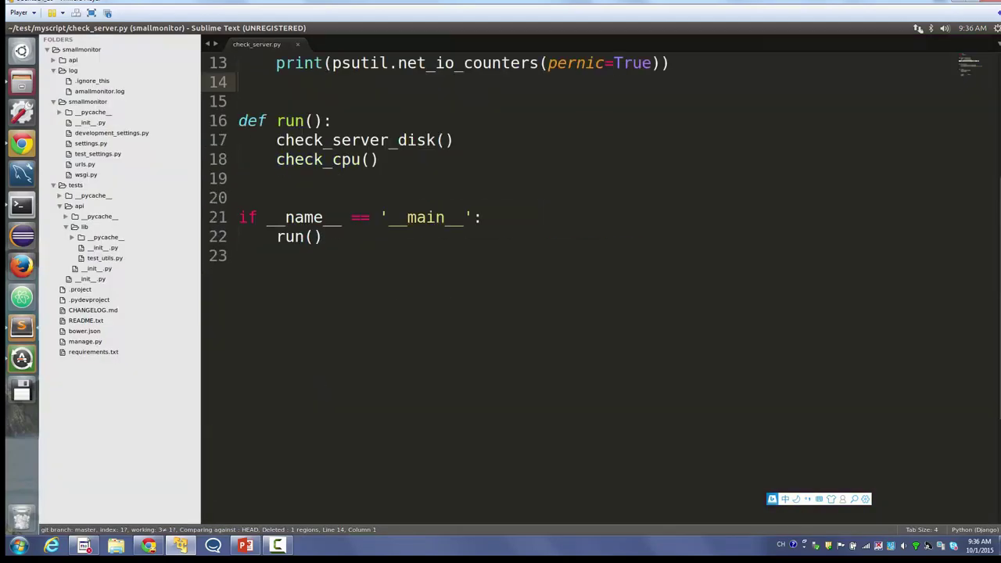
pyautogui.click(22, 144)
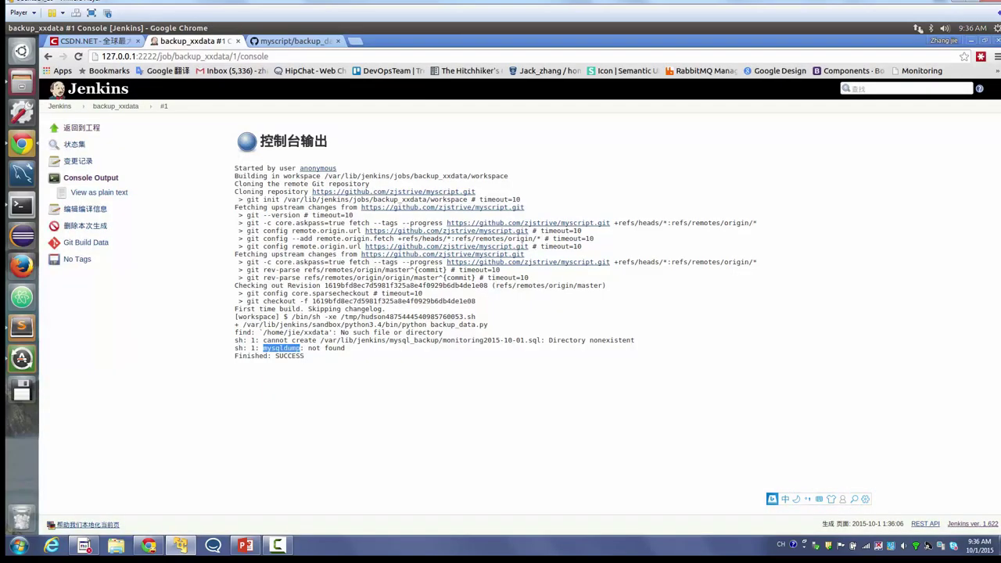
# - Reread build #1's console output down to SUCCESS, then return to the Jenkins dashboard
pyautogui.click(116, 106)
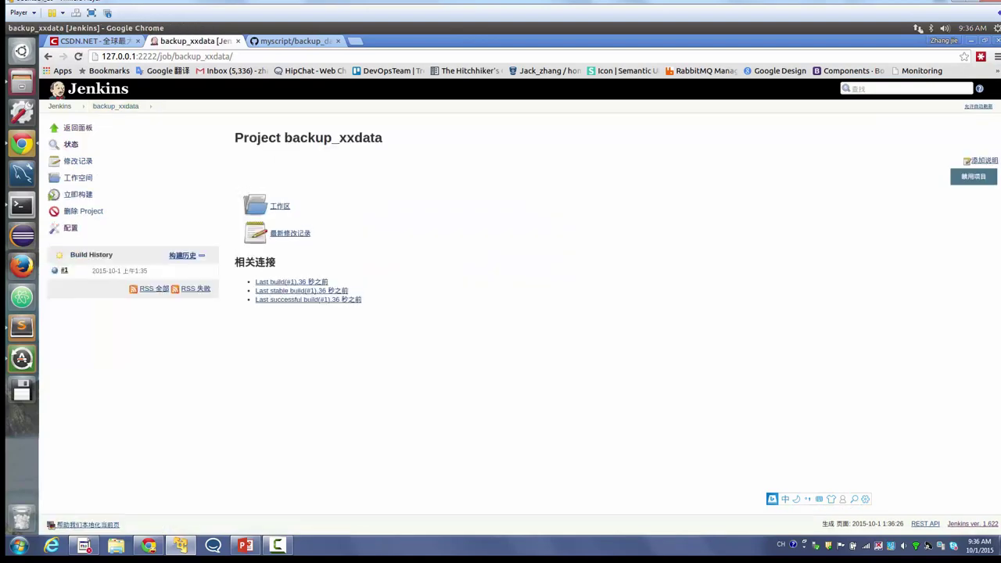
pyautogui.click(55, 270)
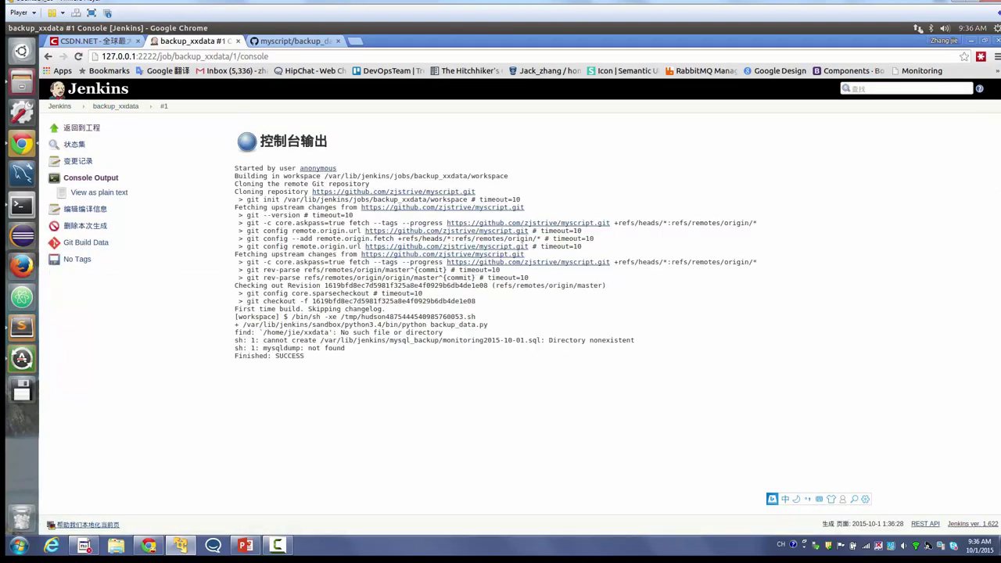
pyautogui.moveTo(757, 223); pyautogui.dragTo(547, 402)
pyautogui.moveTo(304, 356); pyautogui.dragTo(234, 215)
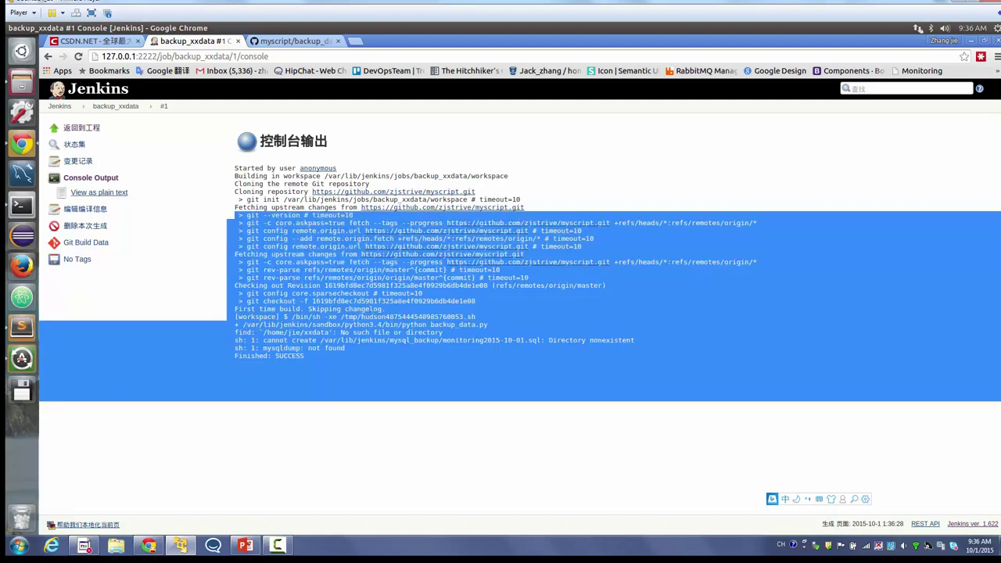
pyautogui.click(60, 106)
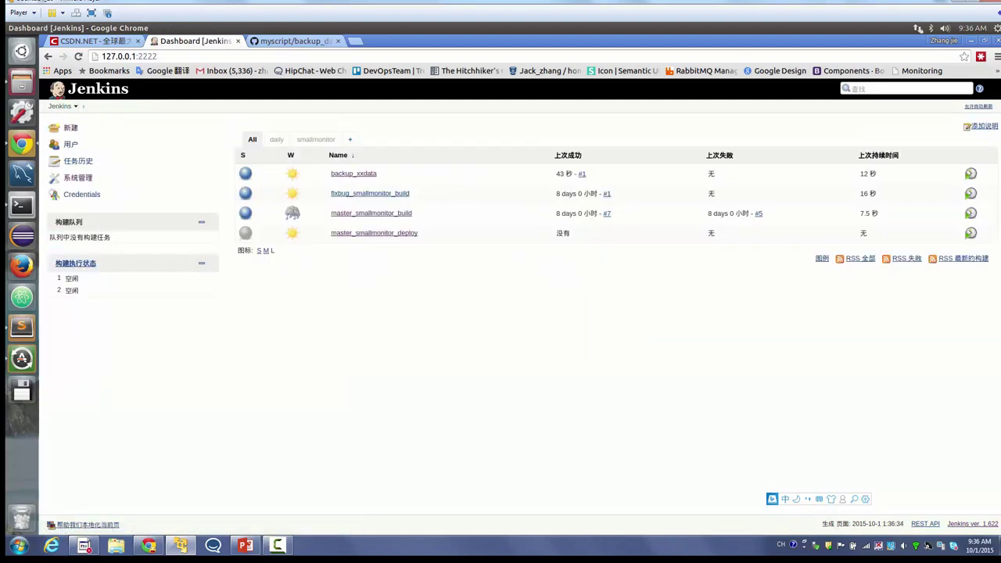
# - Add backup_xxdata to the daily view's job list, save, and reload the page
pyautogui.click(276, 139)
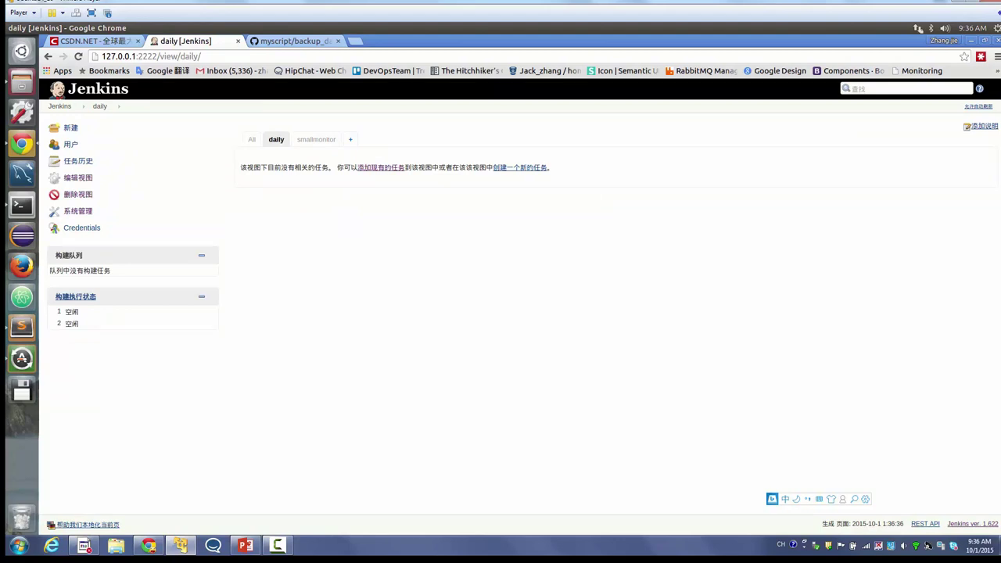
pyautogui.click(77, 178)
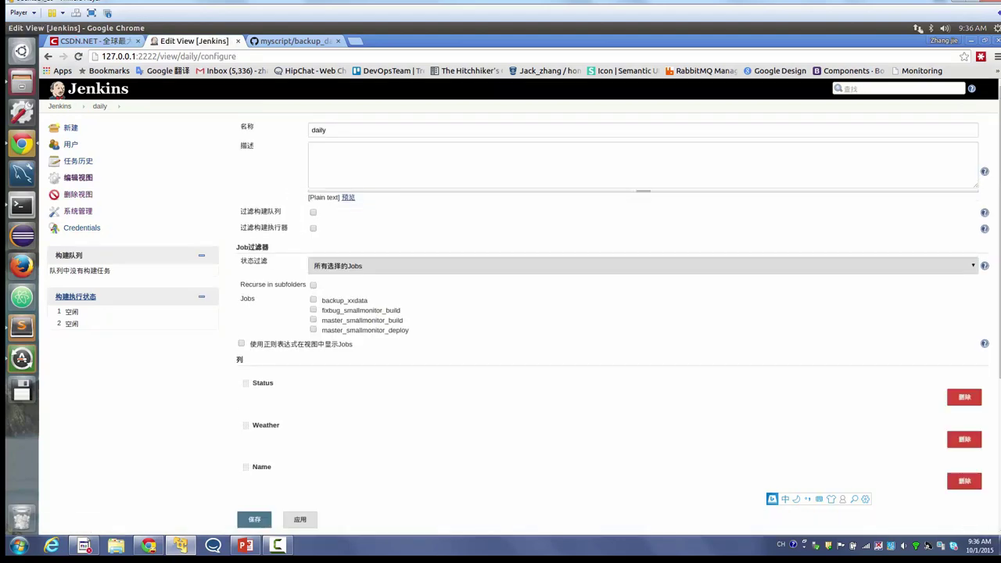
pyautogui.click(255, 519)
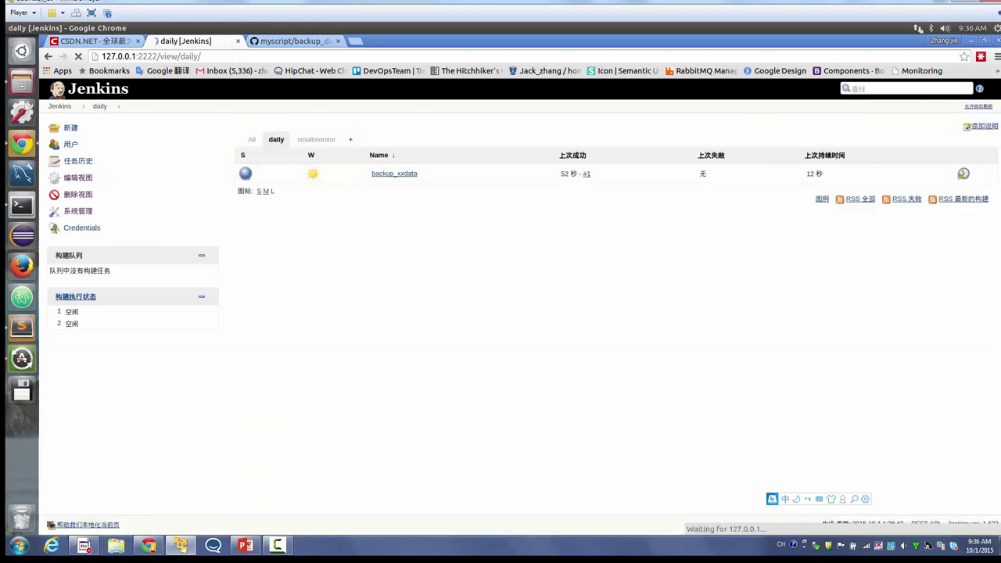
pyautogui.press('F5')
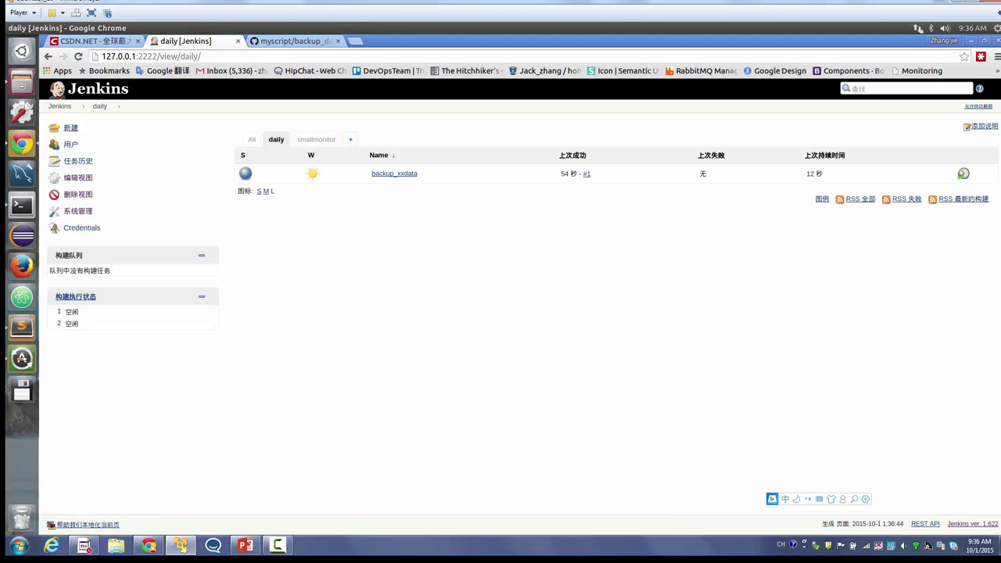
# - Create a new free-style project named check_server
pyautogui.click(71, 127)
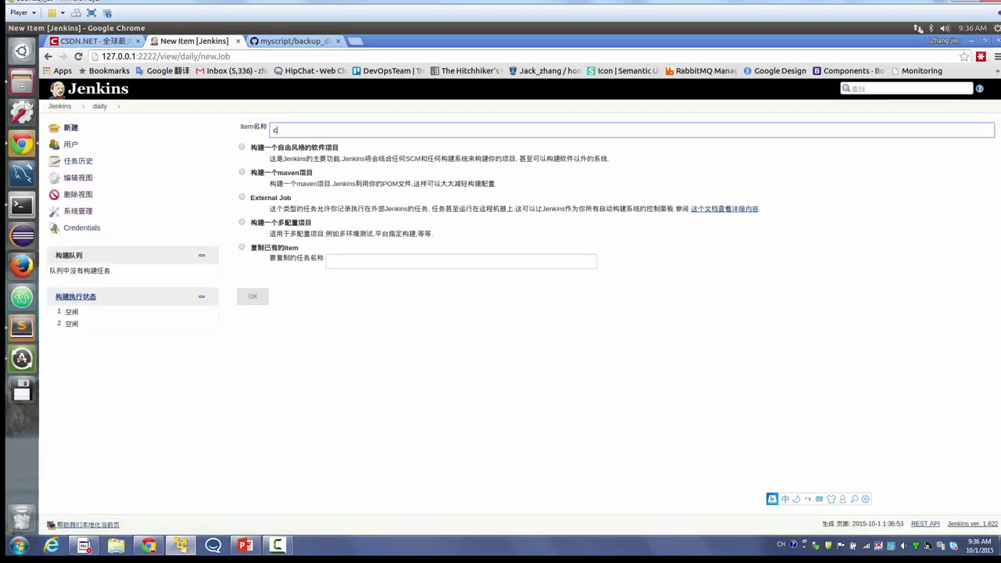
pyautogui.write('check_server')
pyautogui.click(241, 147)
pyautogui.click(253, 296)
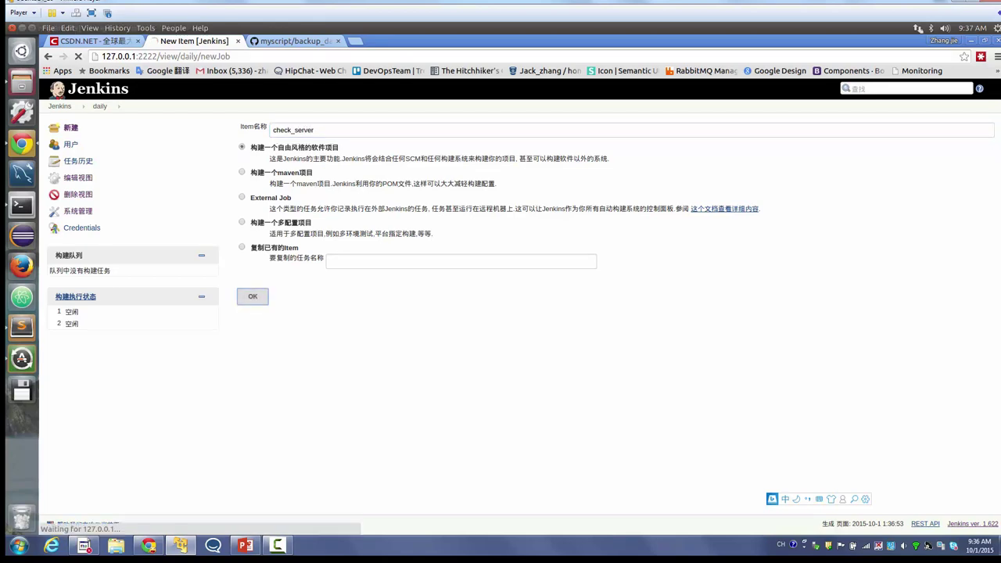
# - Copy check_server.py's name and code from the GitHub myscript repo, then return to the job configuration
pyautogui.hotkey('ctrl', 'Tab')
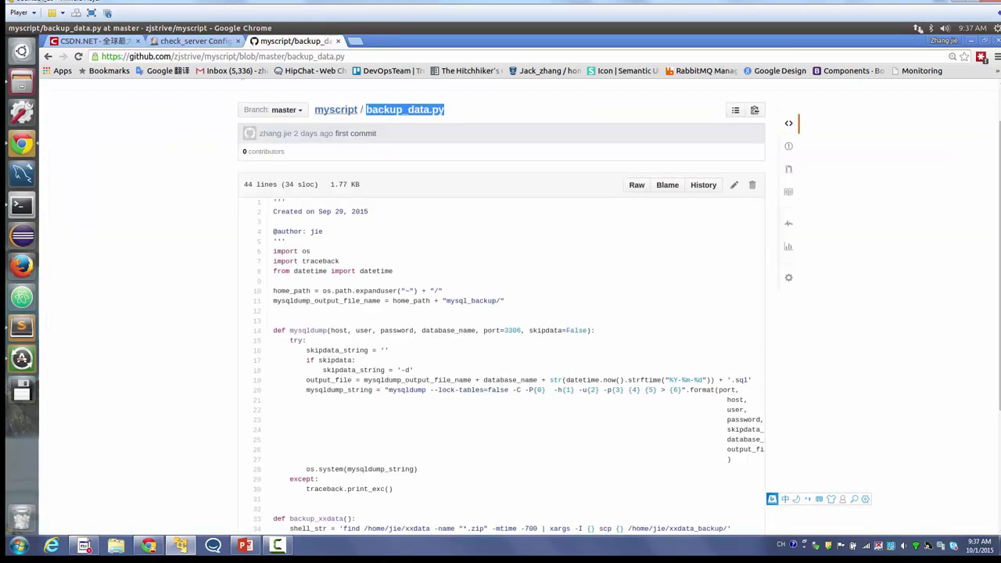
pyautogui.hotkey('alt', 'Left')
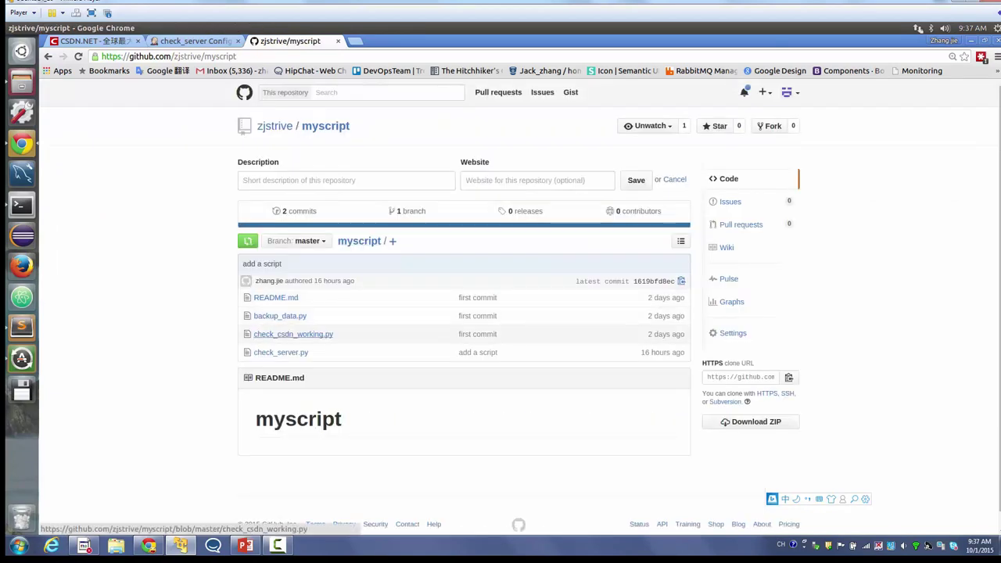
pyautogui.click(281, 352)
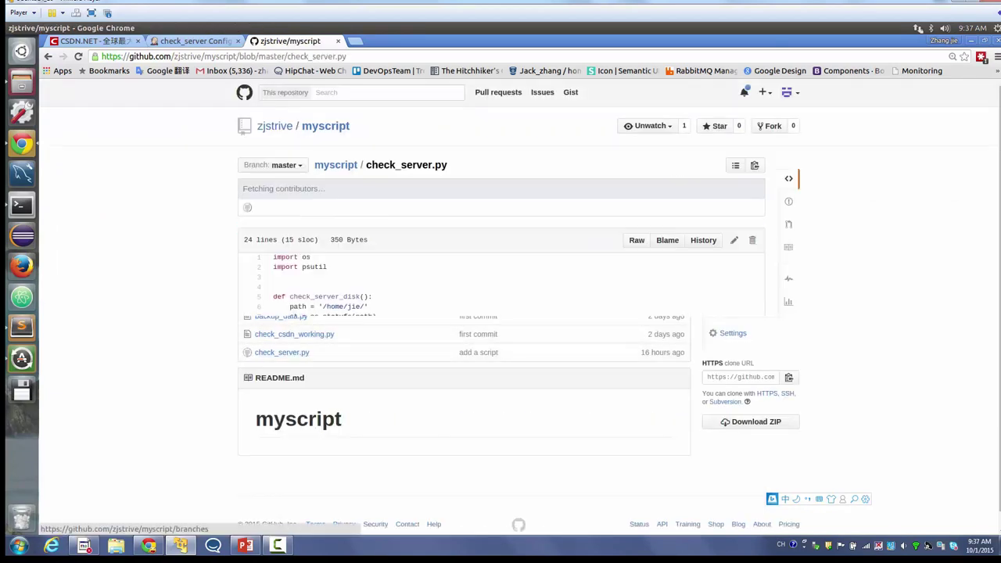
pyautogui.moveTo(366, 165); pyautogui.dragTo(448, 165)
pyautogui.hotkey('ctrl', 'c')
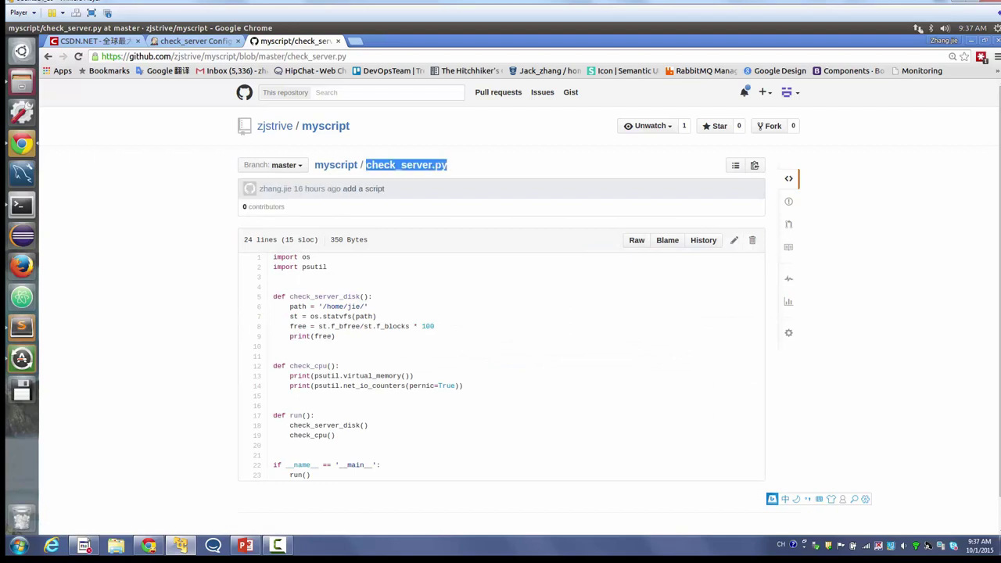
pyautogui.scroll(-1, 521, 306)
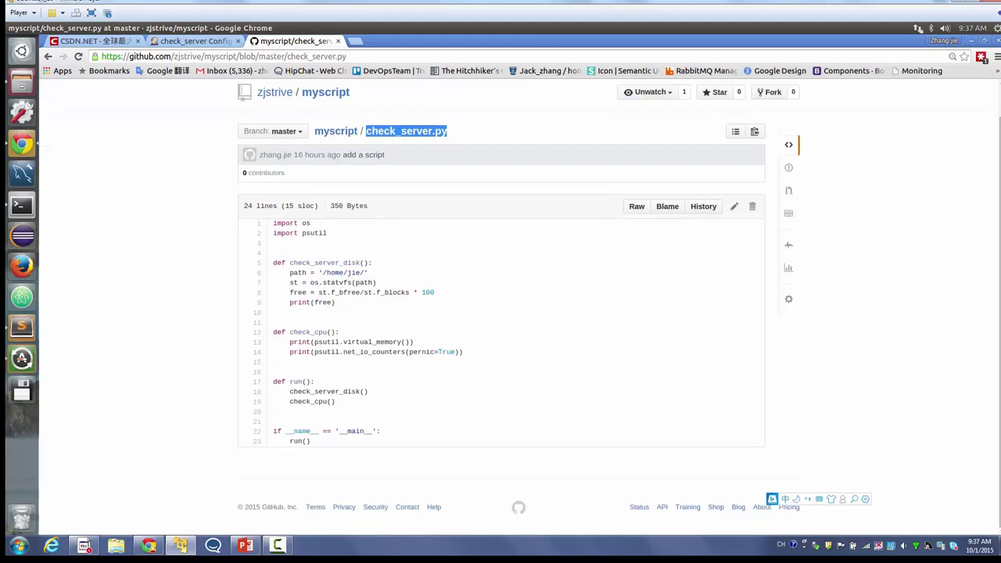
pyautogui.moveTo(273, 223); pyautogui.dragTo(517, 469)
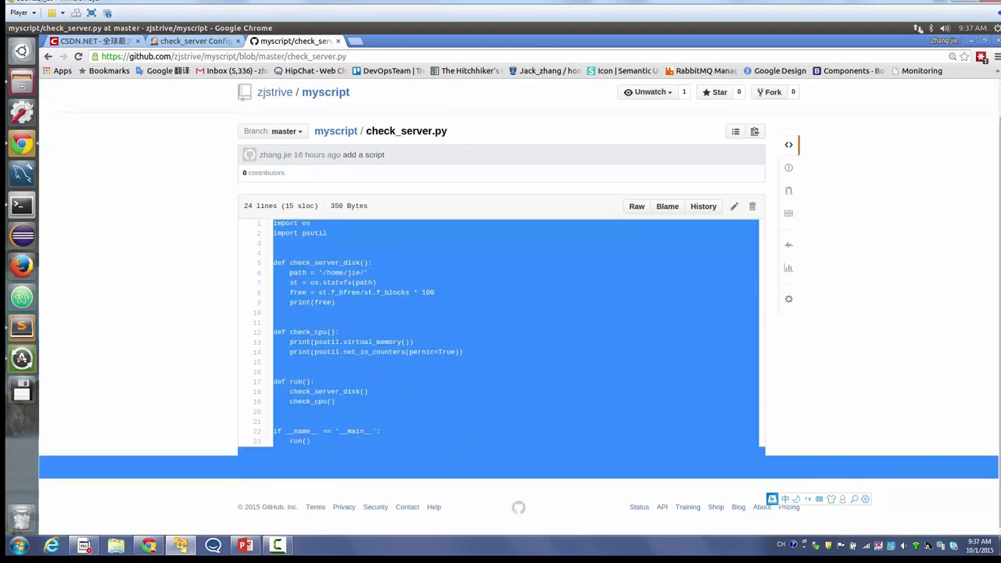
pyautogui.click(191, 40)
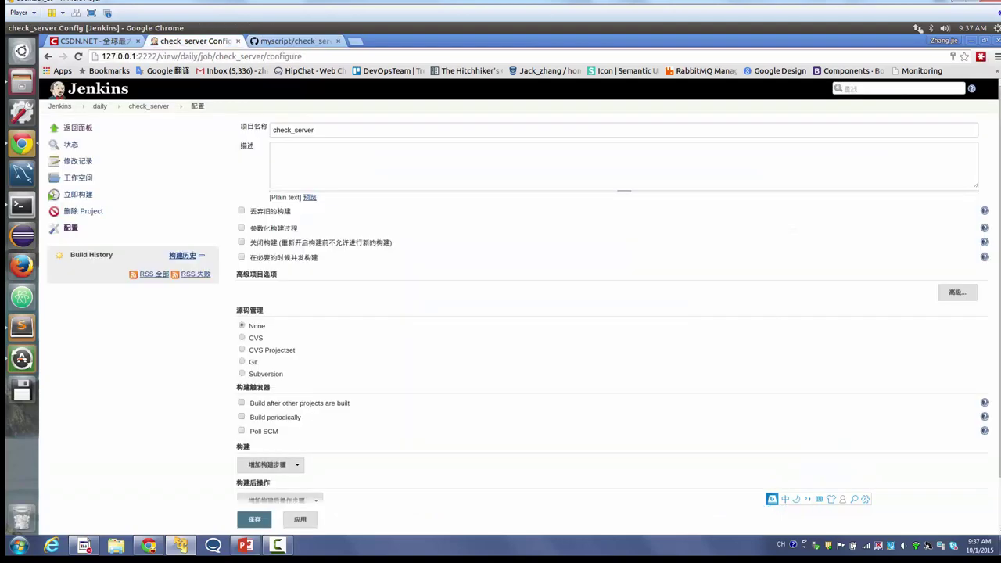
# - Set Git source control to the myscript repository URL, removing the stray check_server.py text
pyautogui.scroll(-2, 520, 303)
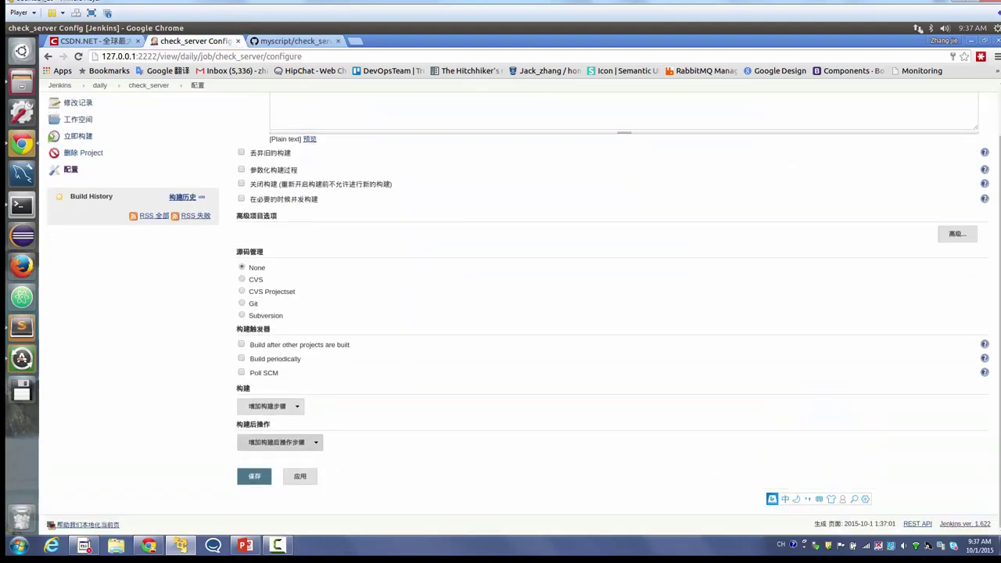
pyautogui.scroll(2, 521, 310)
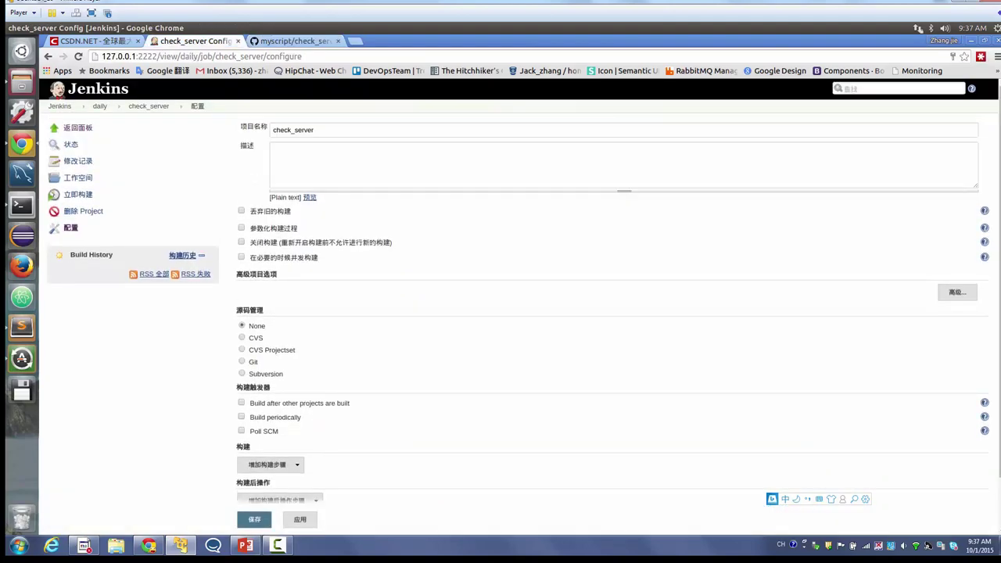
pyautogui.click(242, 362)
pyautogui.hotkey('ctrl', 'v')
pyautogui.scroll(-1, 519, 289)
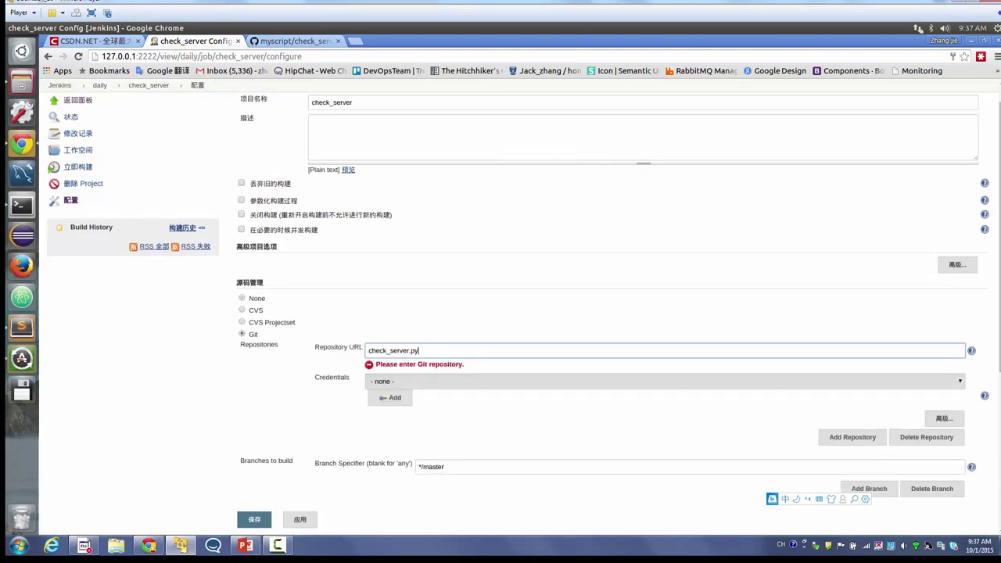
pyautogui.hotkey('ctrl', 'Tab')
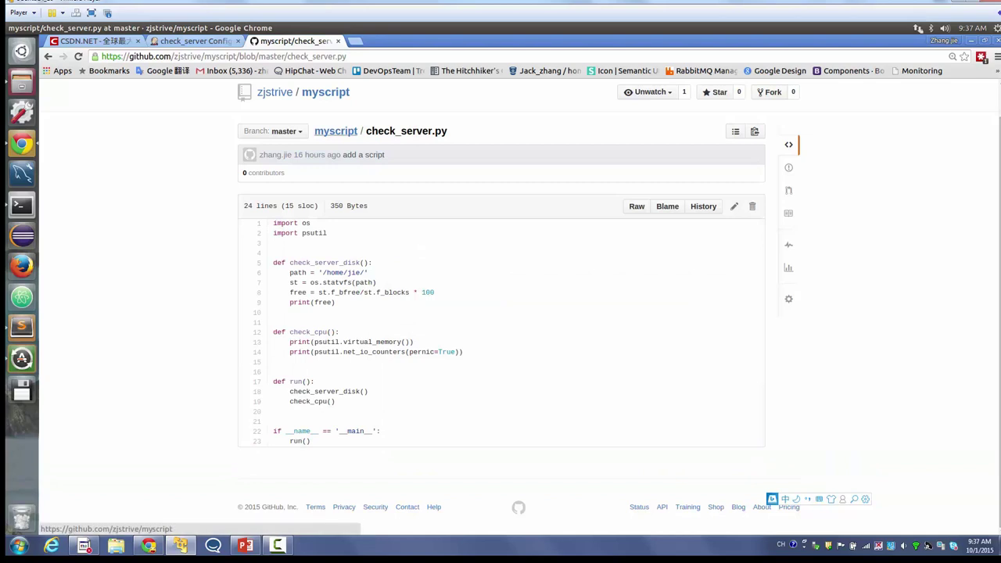
pyautogui.click(336, 131)
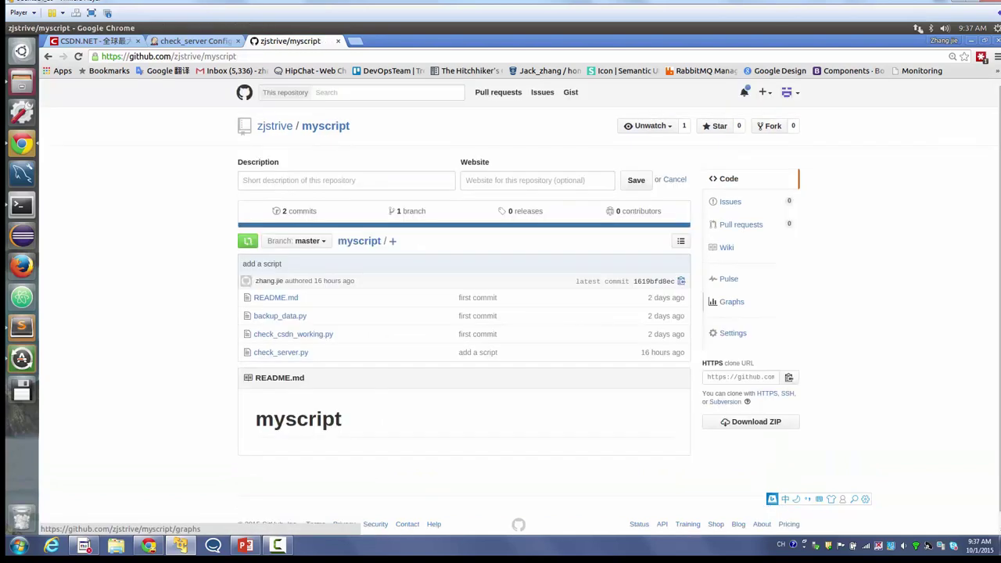
pyautogui.hotkey('ctrl', 'shift', 'Tab')
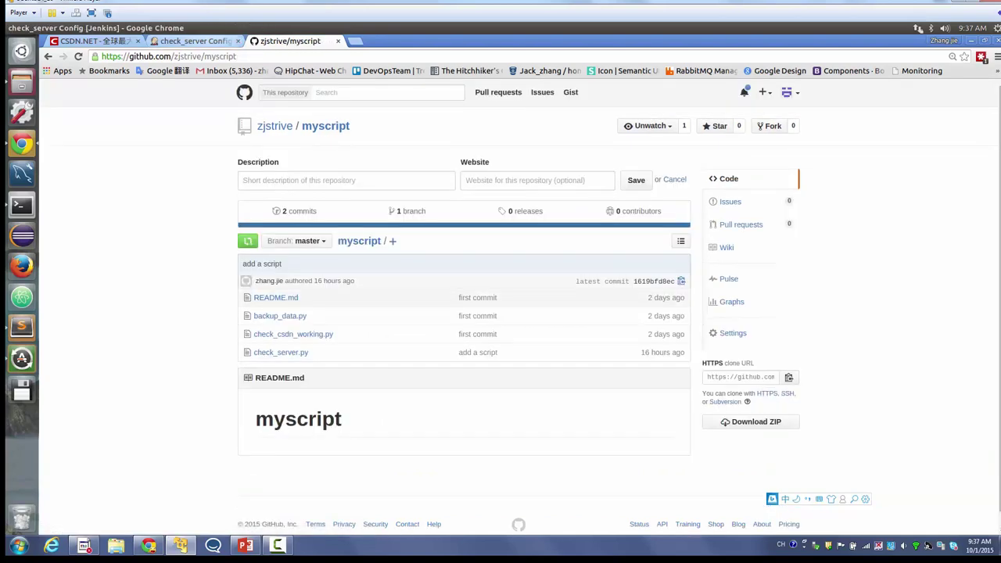
pyautogui.write('https://github.com/zjstrive/myscript.git')
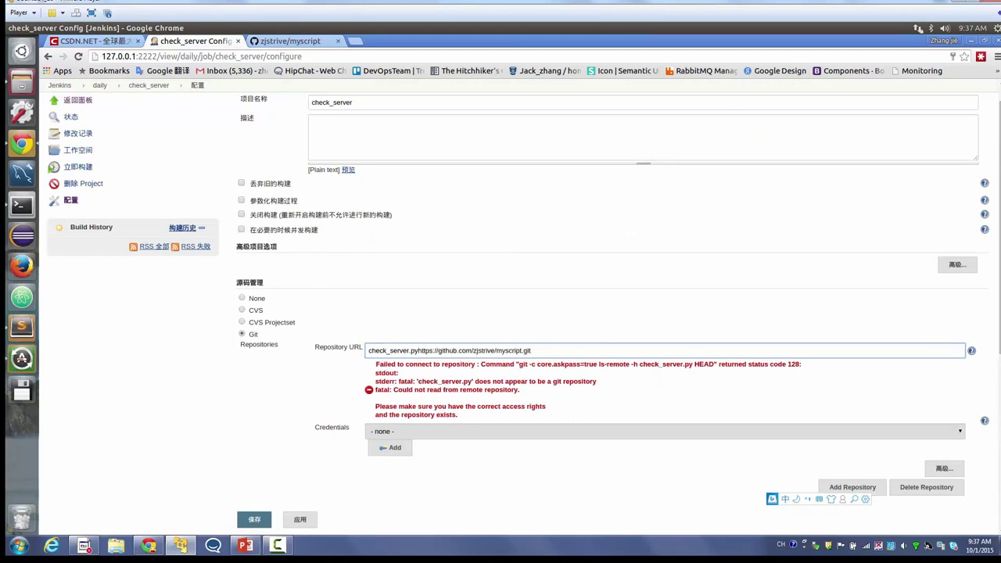
pyautogui.hotkey('shift', 'Home')
pyautogui.press('BackSpace')
# - Add an Execute shell step running '$PYTHON check_server.py' and save the job
pyautogui.scroll(-6, 501, 313)
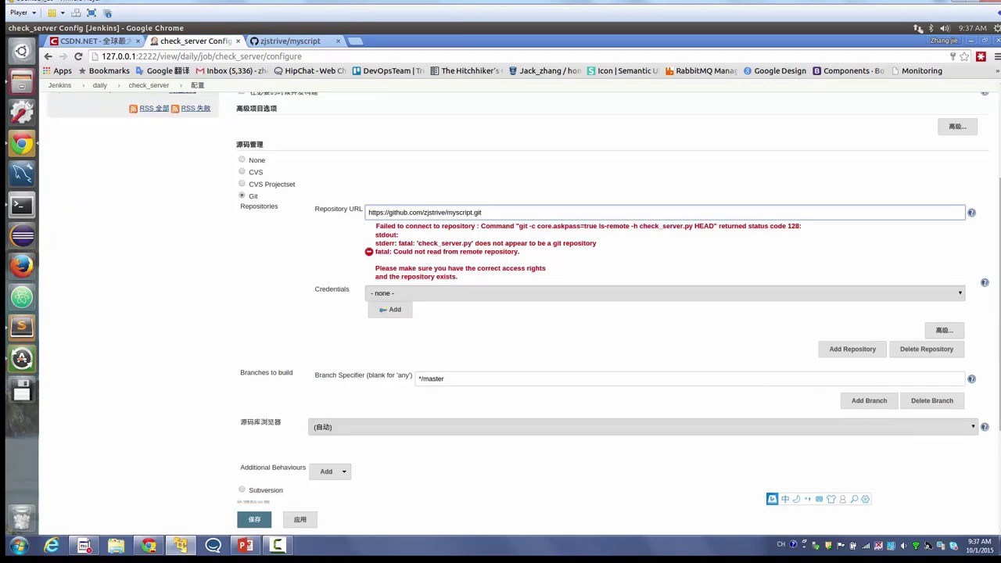
pyautogui.scroll(-2, 270, 438)
pyautogui.click(270, 406)
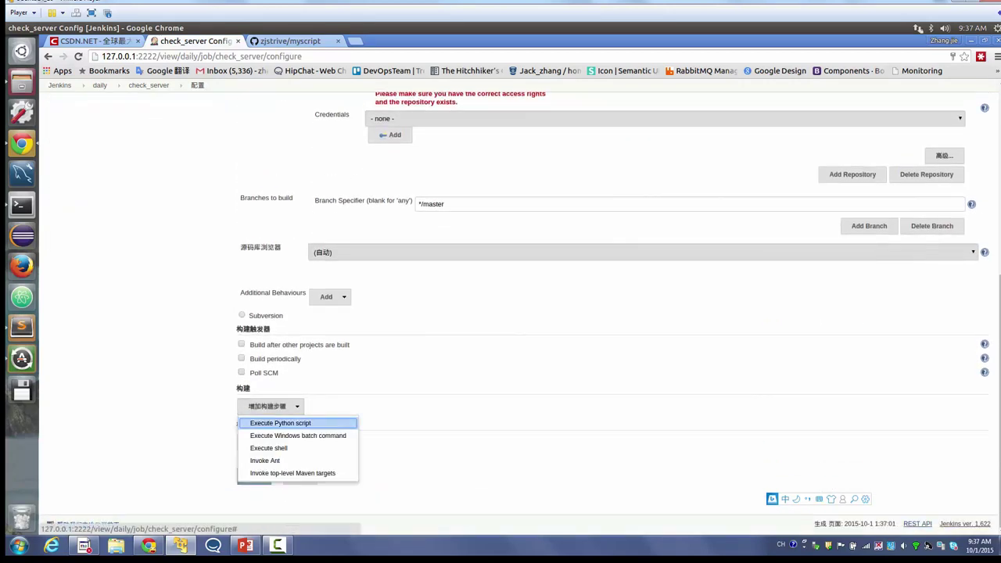
pyautogui.click(269, 448)
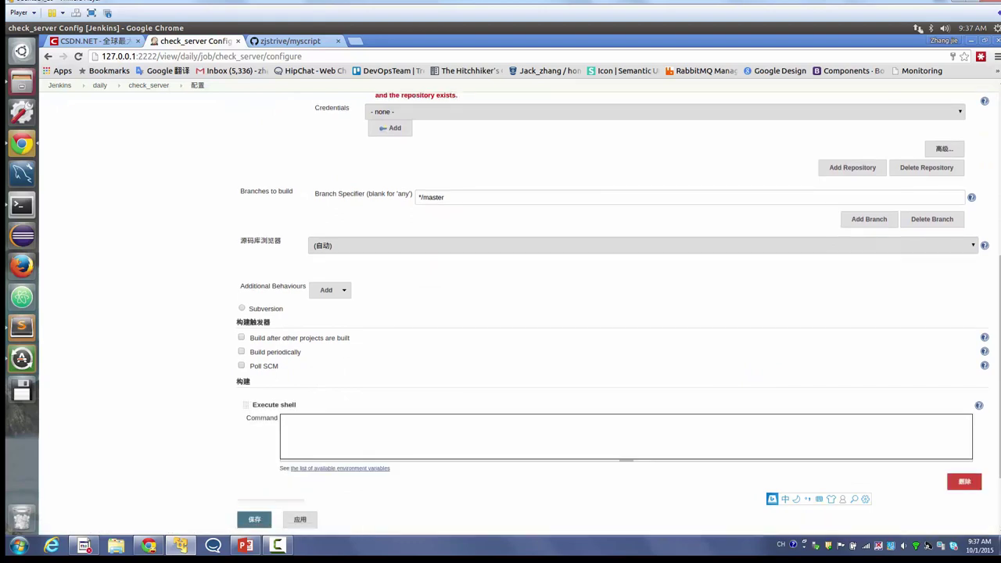
pyautogui.write('$PYTHON ')
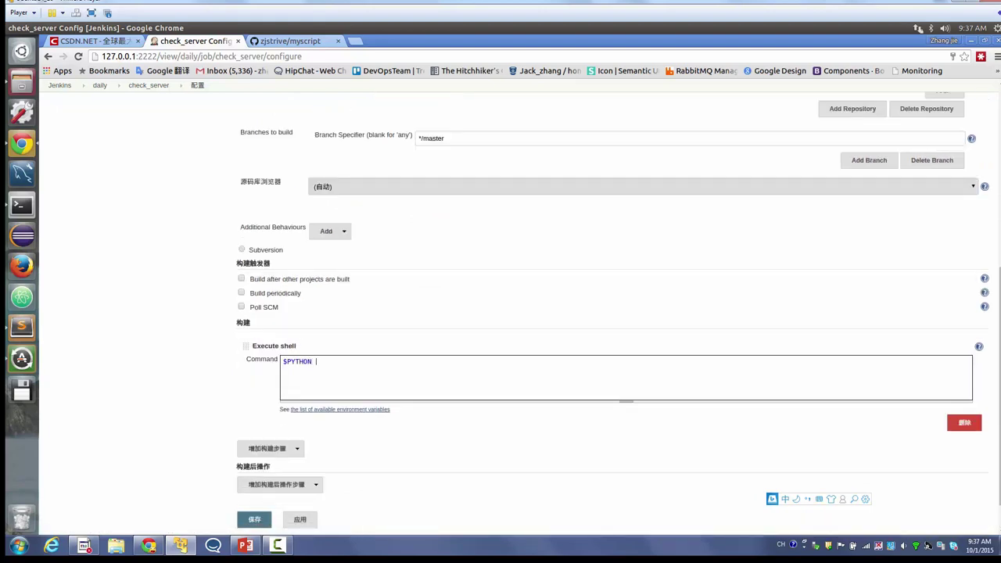
pyautogui.write('check_server.py')
pyautogui.click(254, 520)
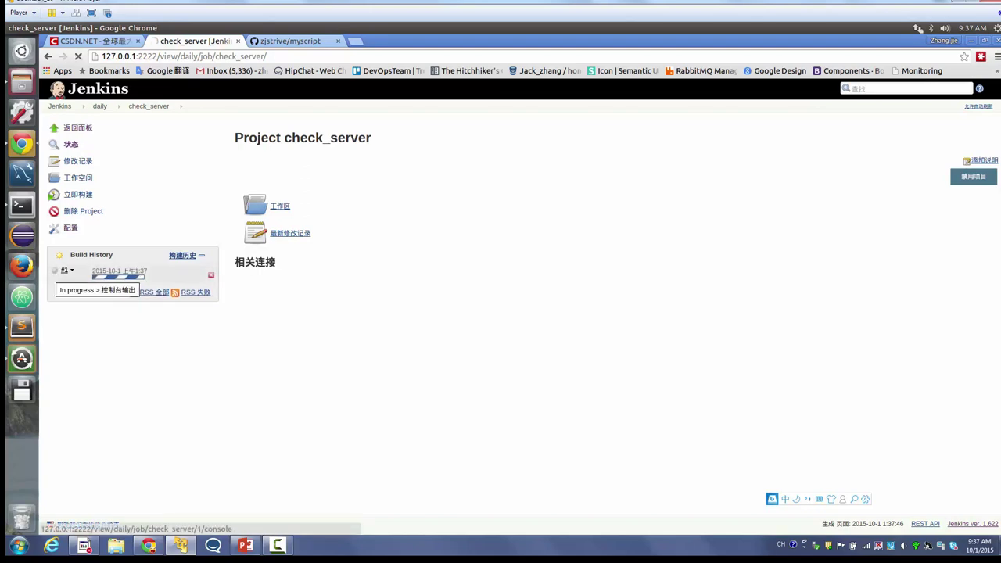
# - Inspect build #1's console log, highlighting the missing psutil import error, then return to the daily list
pyautogui.click(86, 274)
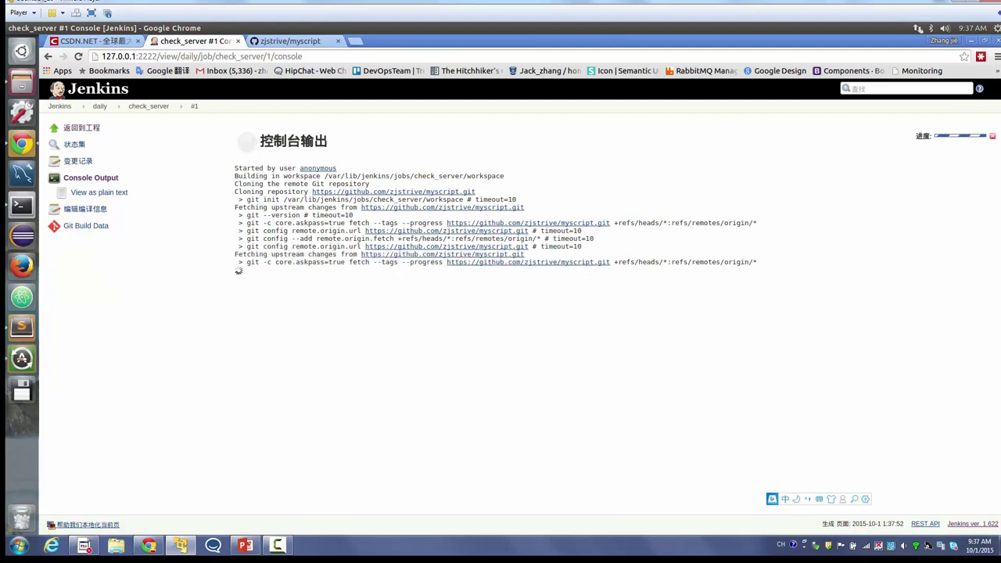
pyautogui.moveTo(569, 246)
pyautogui.mouseDown()
pyautogui.moveTo(751, 246)
pyautogui.moveTo(553, 238)
pyautogui.mouseUp()
pyautogui.tripleClick(563, 238)
pyautogui.tripleClick(564, 247)
pyautogui.click(594, 246)
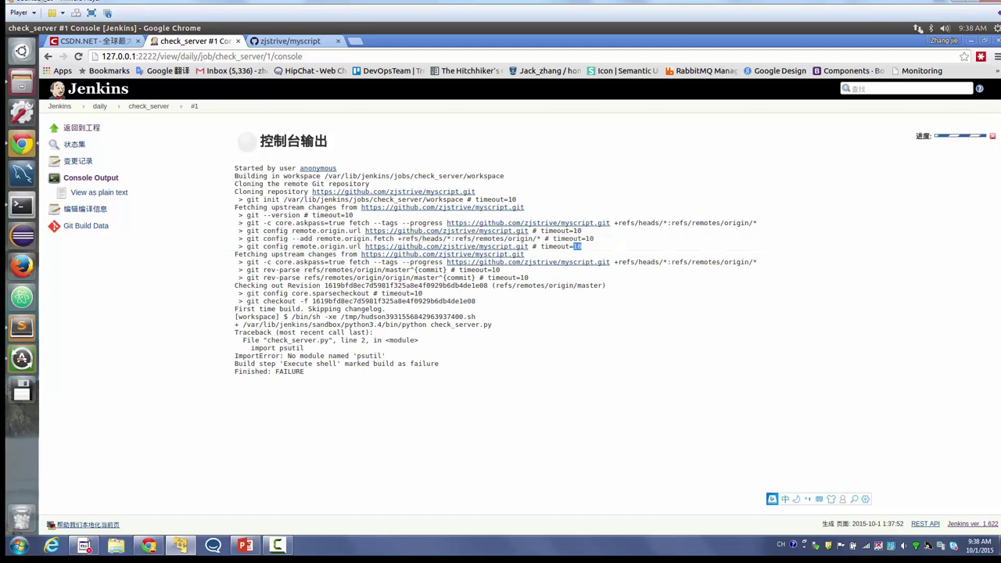
pyautogui.doubleClick(577, 246)
pyautogui.doubleClick(291, 347)
pyautogui.click(100, 105)
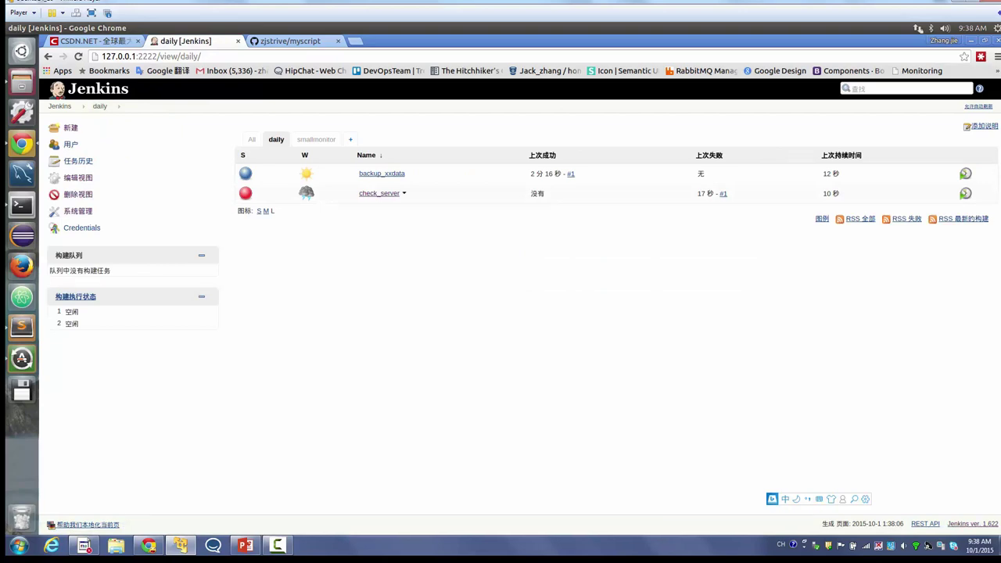
# - Add a '$PIP install psutil' command to check_server's shell step and save
pyautogui.click(379, 193)
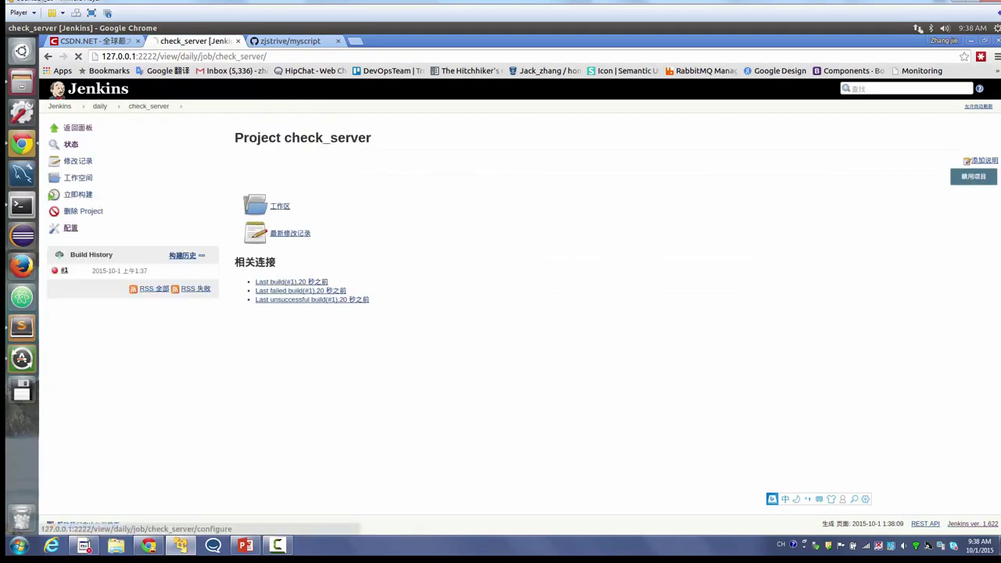
pyautogui.click(71, 227)
pyautogui.scroll(-10, 501, 313)
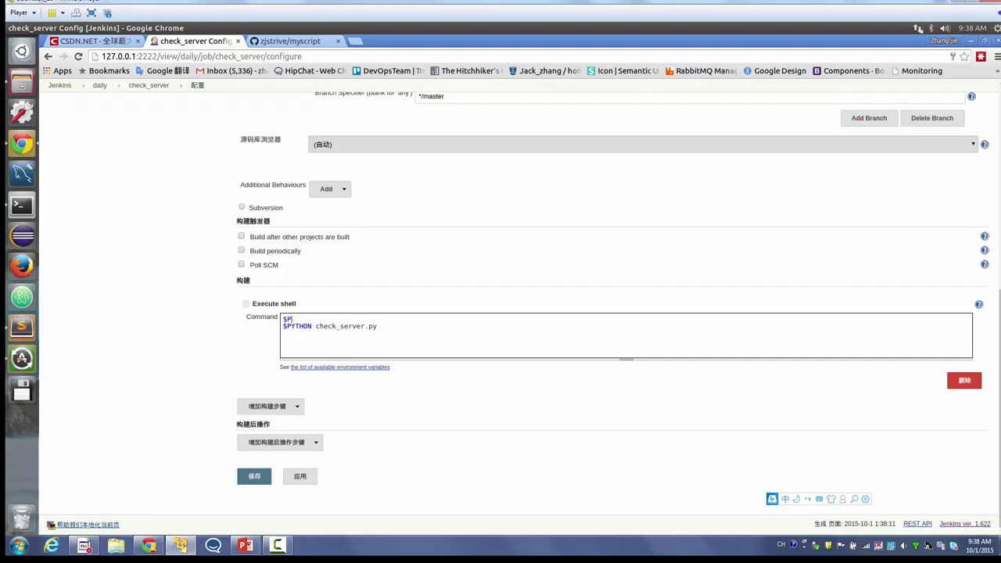
pyautogui.write('install psutil')
pyautogui.click(254, 476)
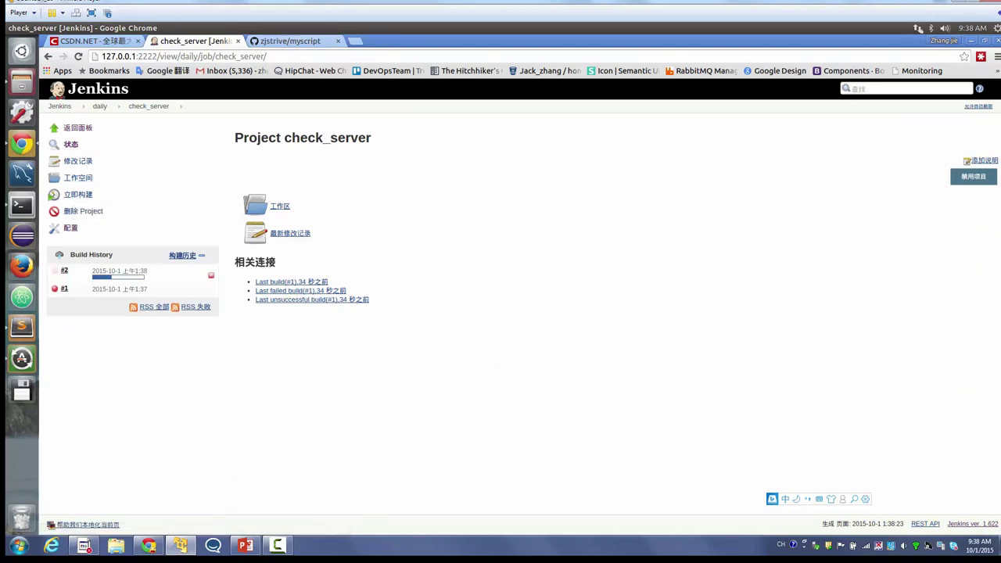
# - Run build #2, compare its error with the path lines in check_server.py, then bring up the terminal
pyautogui.click(63, 279)
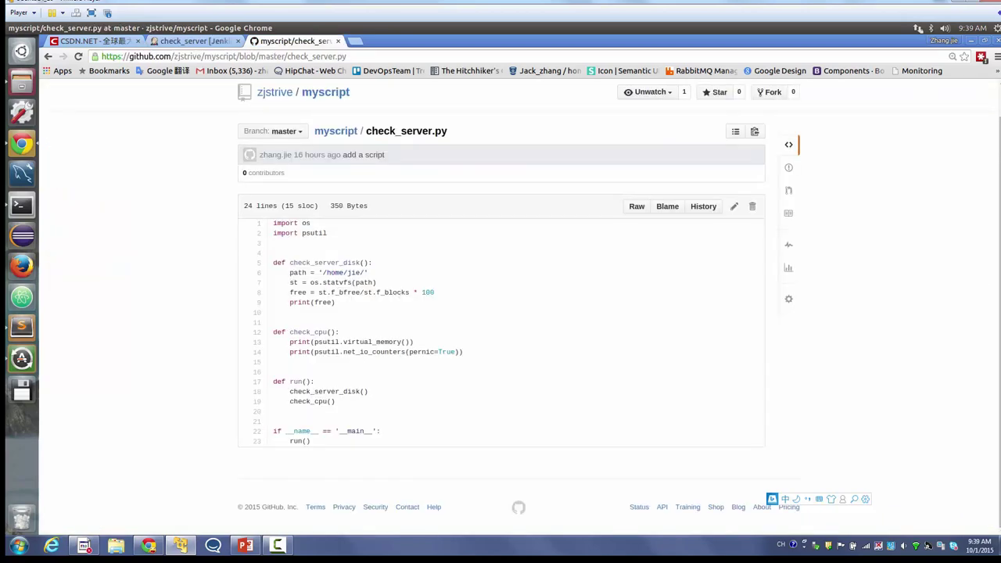
pyautogui.moveTo(273, 272); pyautogui.dragTo(274, 292)
pyautogui.click(273, 291)
pyautogui.hotkey('ctrl', 'pageup')
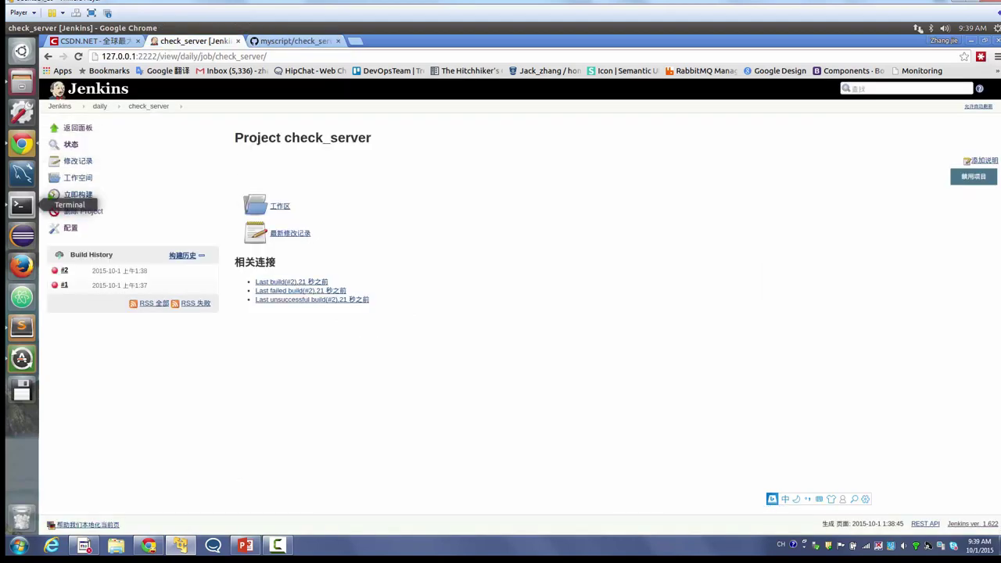
pyautogui.click(22, 205)
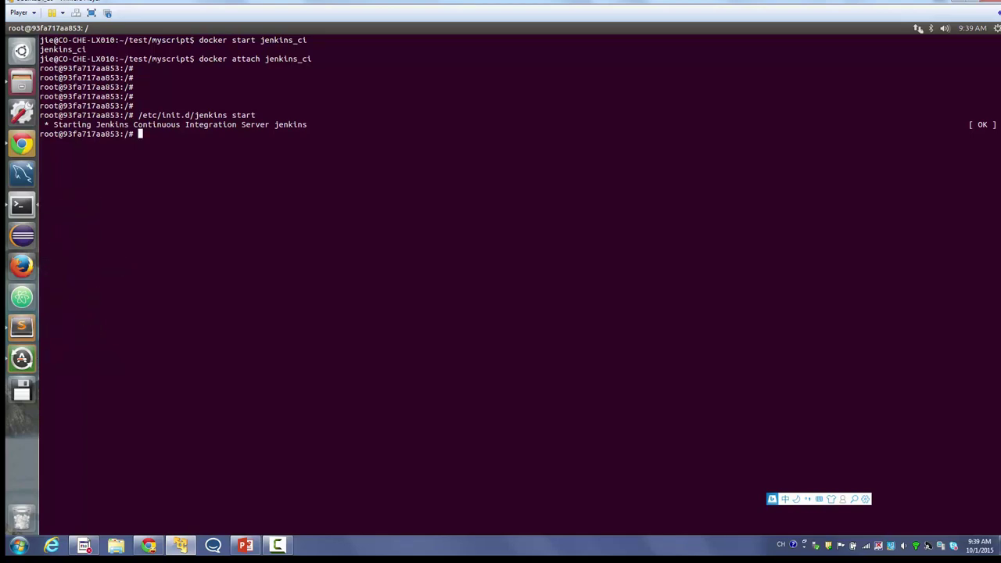
# - Replace 'jie/' with 'jenkins/' in check_server.py's disk path and save the file
pyautogui.hotkey('alt', 'Tab')
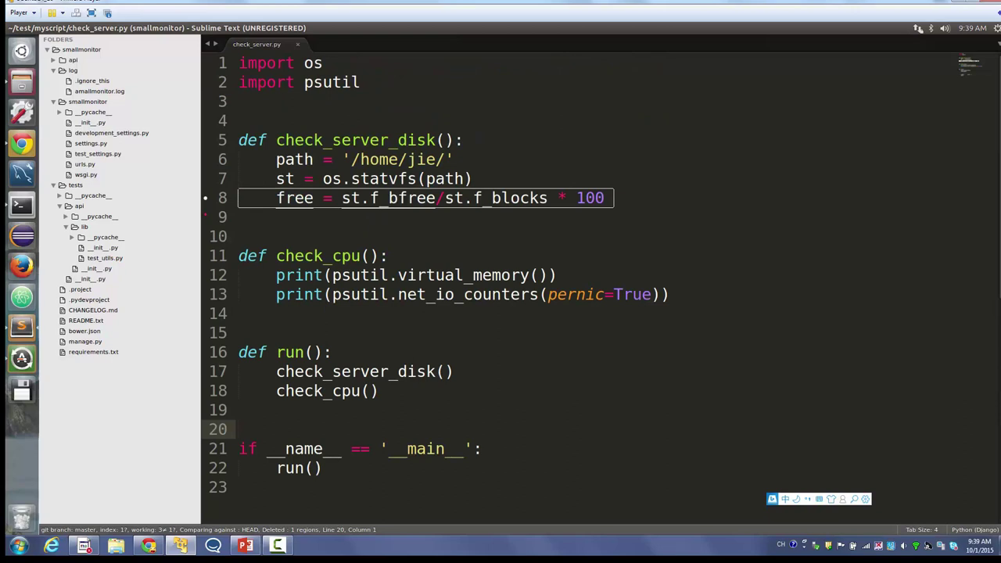
pyautogui.moveTo(446, 160); pyautogui.dragTo(406, 160)
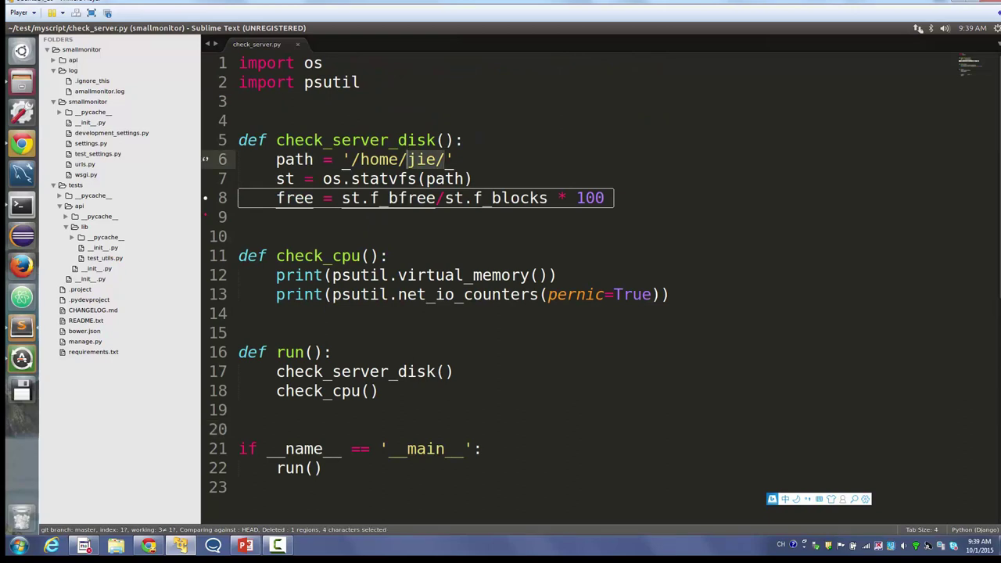
pyautogui.press('BackSpace')
pyautogui.hotkey('ctrl', 's')
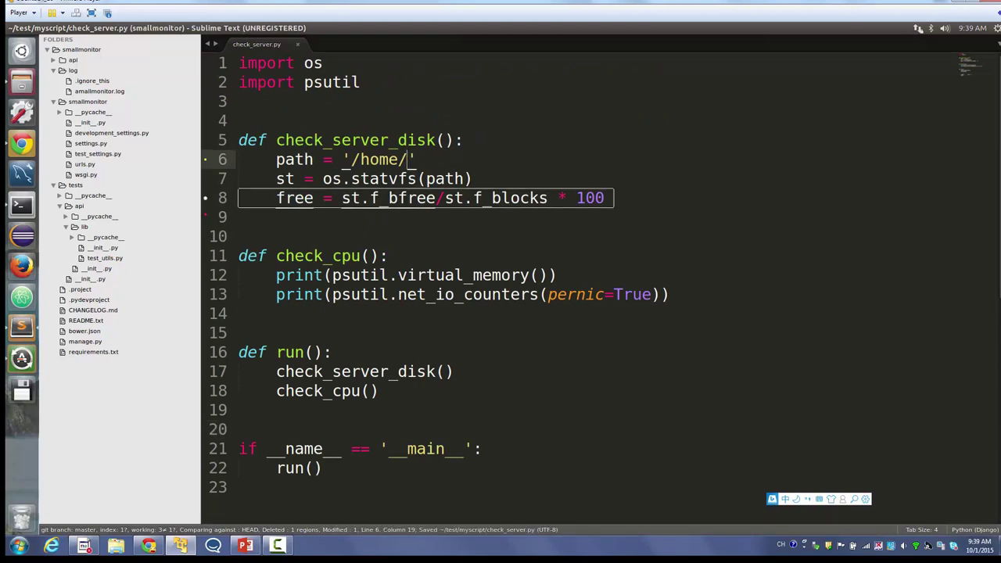
pyautogui.write('jenkins')
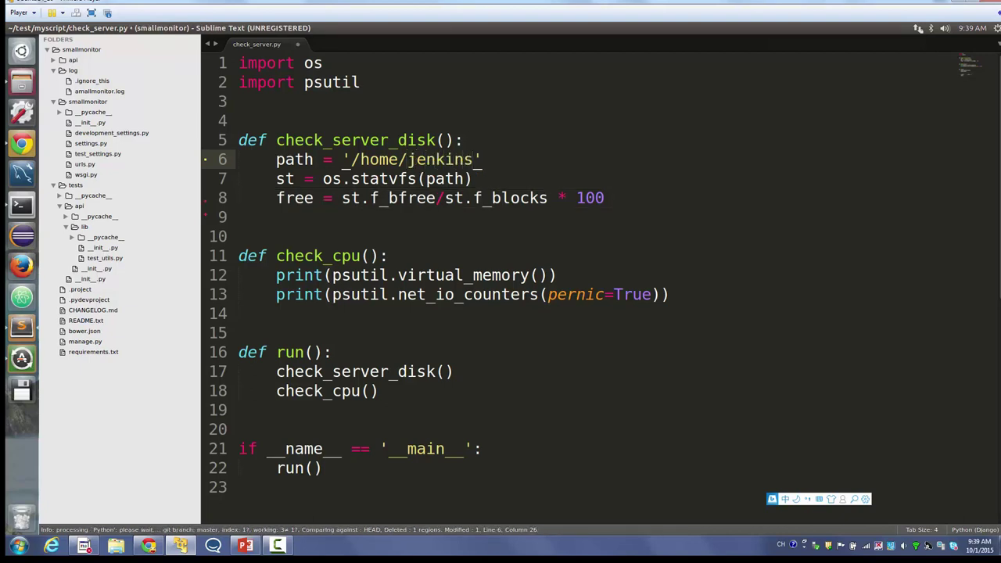
pyautogui.write('/')
pyautogui.hotkey('ctrl', 's')
pyautogui.hotkey('ctrl', 'l')
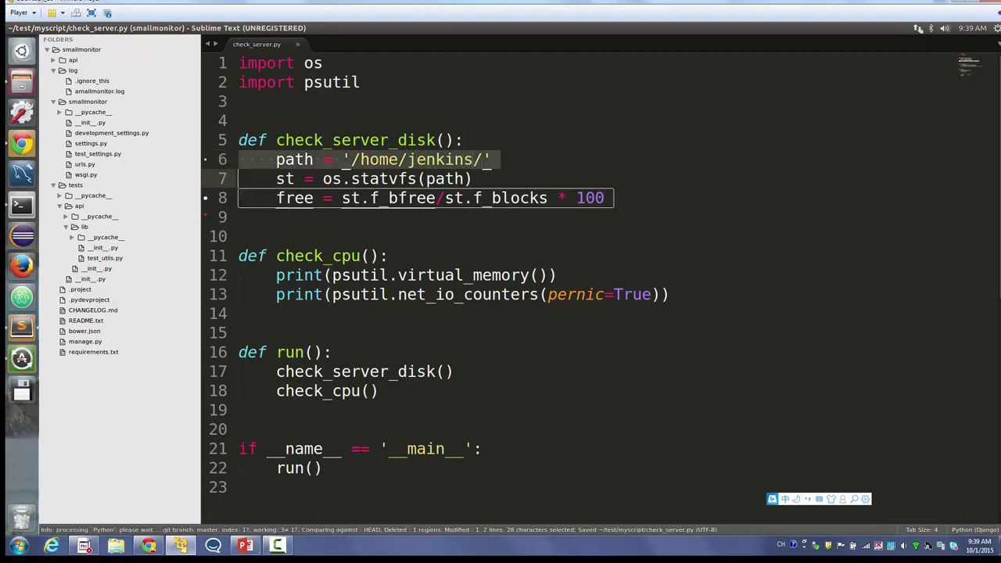
pyautogui.hotkey('alt', 'Tab')
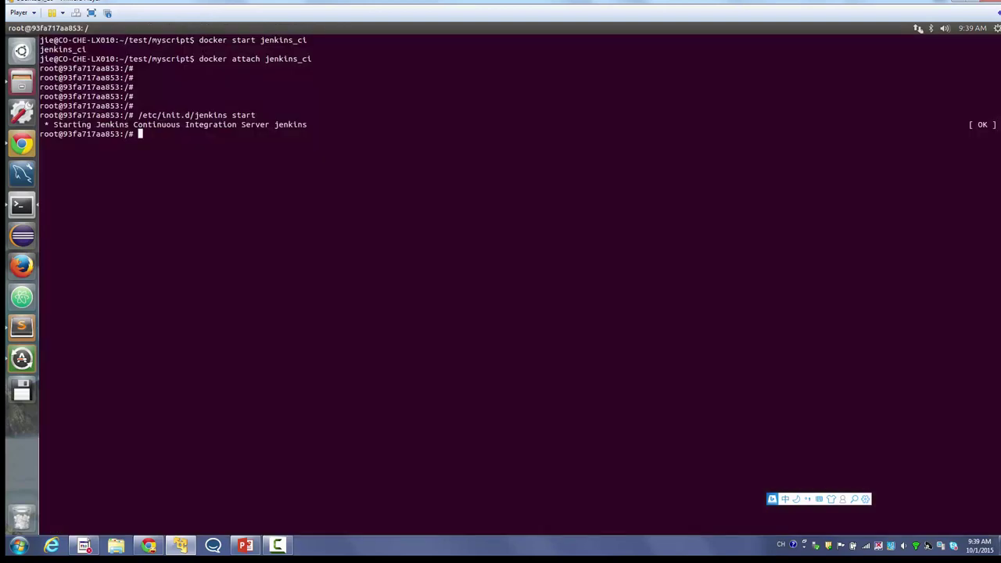
# - In a new terminal tab, stage all changes and commit them as 'change server path'
pyautogui.hotkey('ctrl', 'shift', 't')
pyautogui.press('Return')
pyautogui.press('Return')
pyautogui.press('Return')
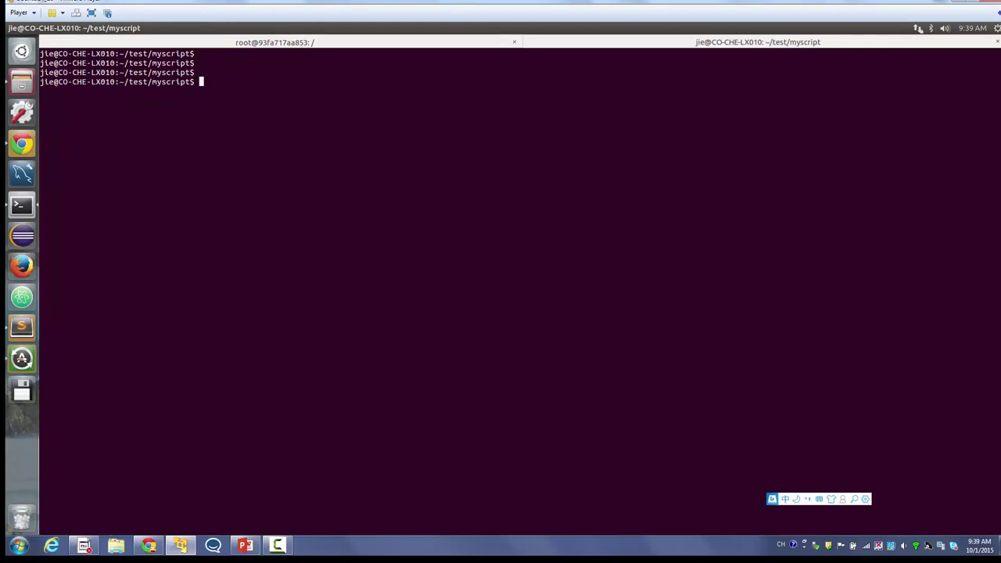
pyautogui.write('git add .')
pyautogui.press('Return')
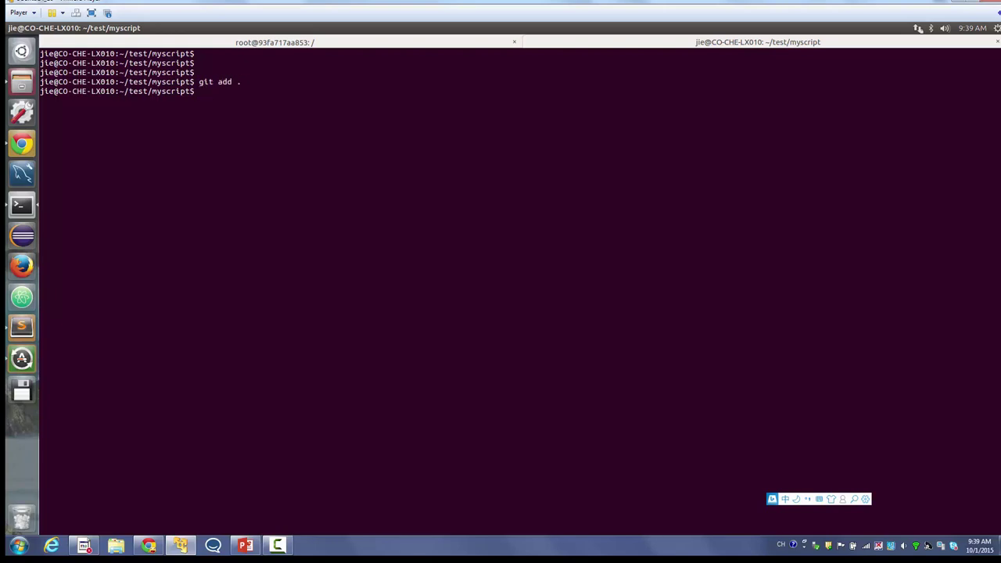
pyautogui.write("git commit 'change '")
pyautogui.write('server path')
pyautogui.press('Return')
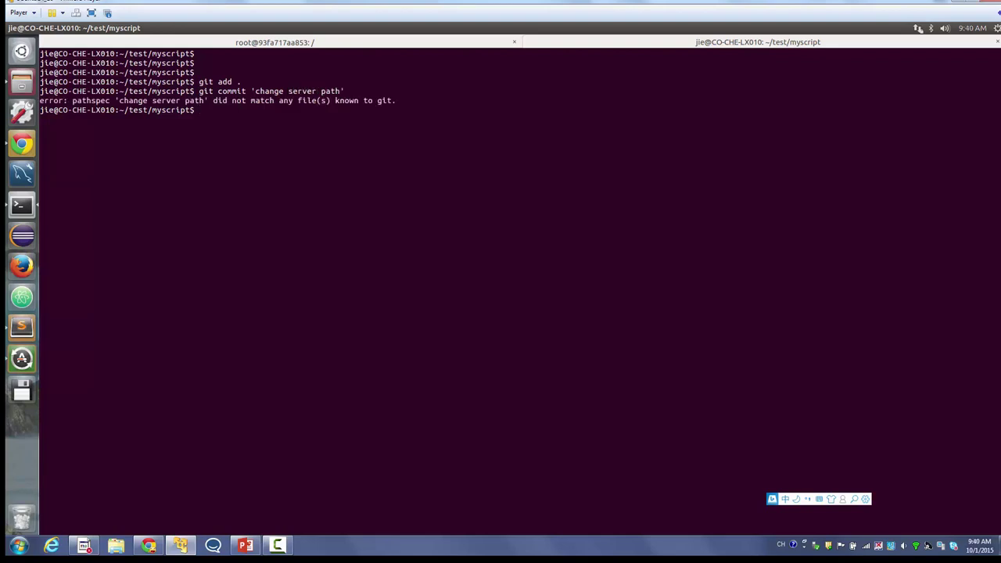
pyautogui.press('Up')
pyautogui.press('Left')
pyautogui.press('Left')
pyautogui.press('Left')
pyautogui.press('Left')
pyautogui.press('Left')
pyautogui.press('Left')
pyautogui.press('Left')
pyautogui.press('Left')
pyautogui.press('Left')
pyautogui.press('Left')
pyautogui.press('Left')
pyautogui.press('Left')
pyautogui.press('Left')
pyautogui.press('Left')
pyautogui.press('Left')
pyautogui.press('Left')
pyautogui.press('Left')
pyautogui.press('Left')
pyautogui.press('Left')
pyautogui.press('Left')
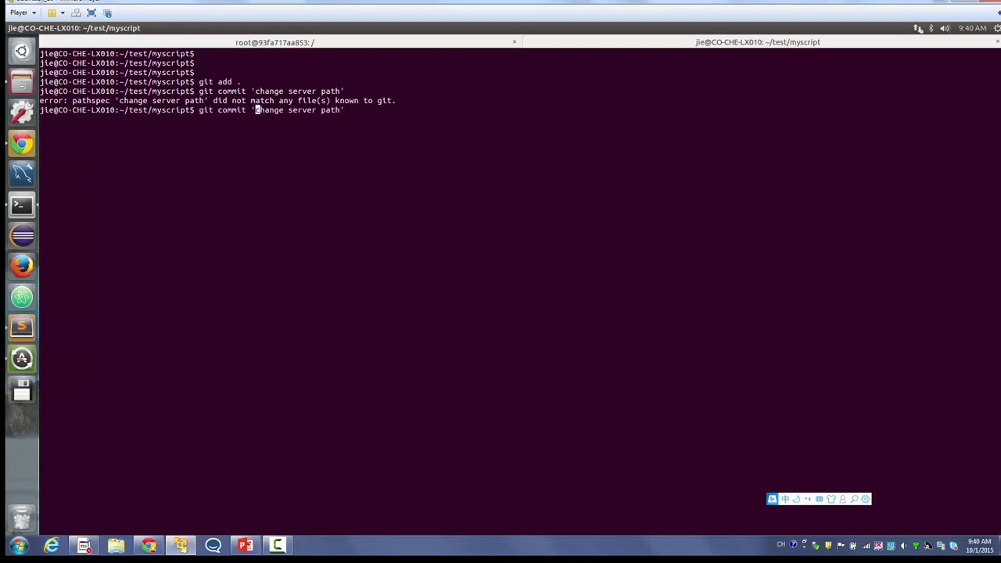
pyautogui.write('-a m')
pyautogui.press('Return')
# - Push the commit to GitHub, entering the account username and password
pyautogui.write('git')
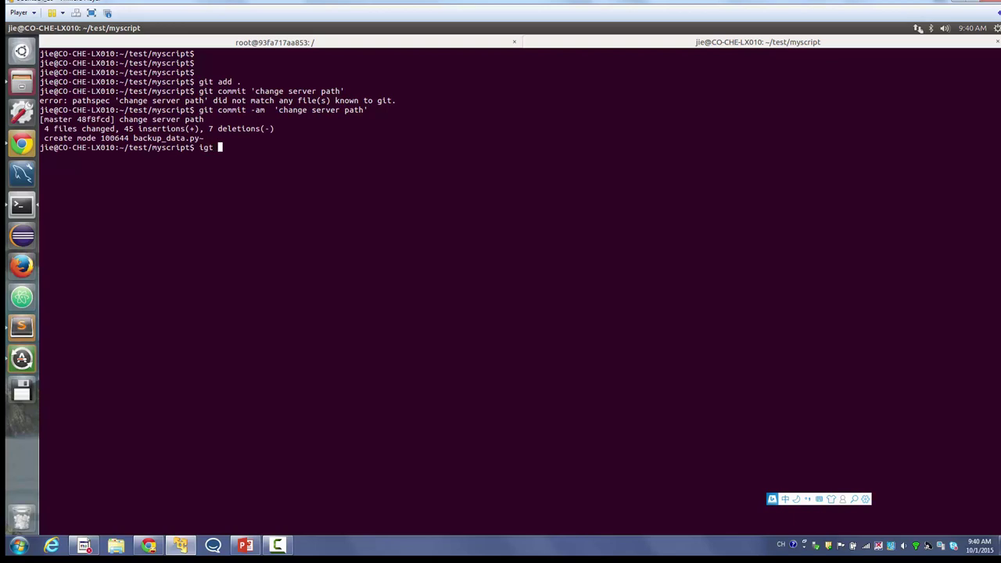
pyautogui.press('BackSpace')
pyautogui.press('BackSpace')
pyautogui.press('BackSpace')
pyautogui.write('git push')
pyautogui.press('Return')
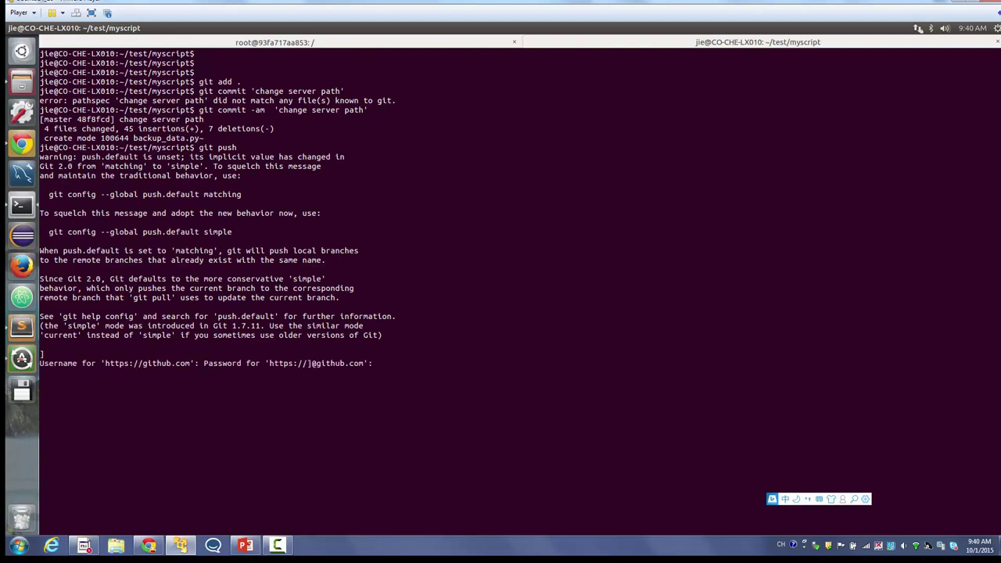
pyautogui.press('Return')
pyautogui.hotkey('ctrl', 'c')
pyautogui.press('Up')
pyautogui.press('Return')
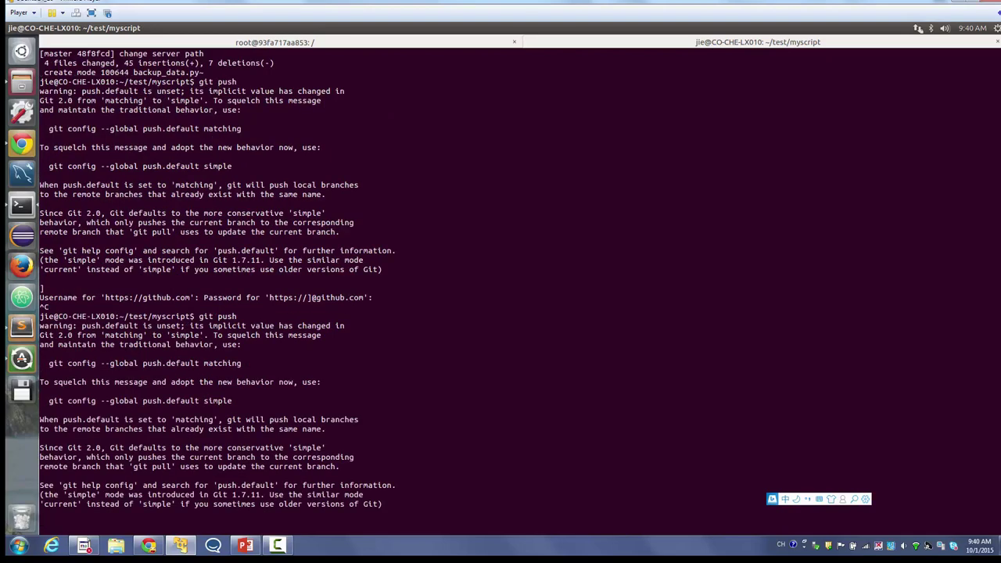
pyautogui.write('zjst')
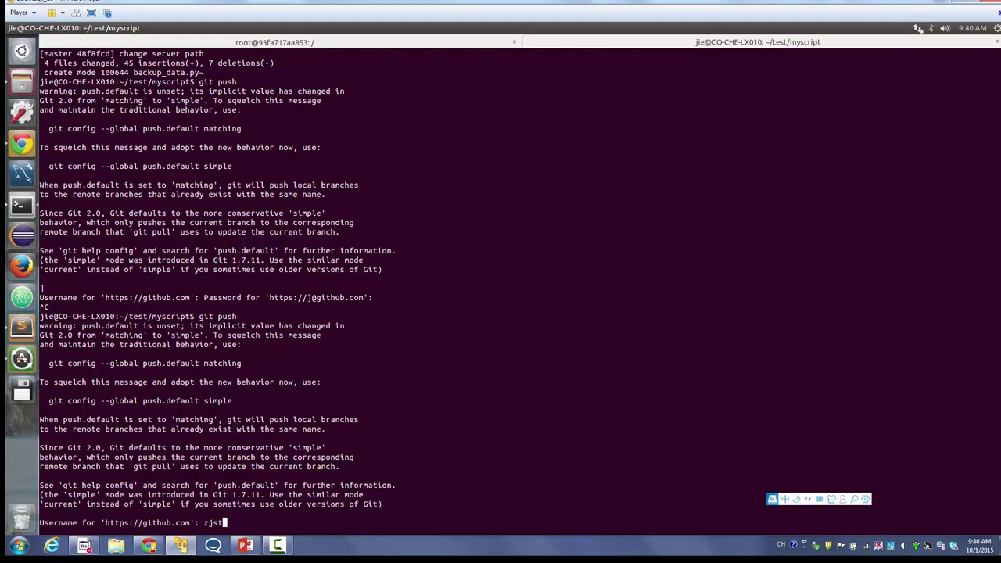
pyautogui.write('rive')
pyautogui.press('Return')
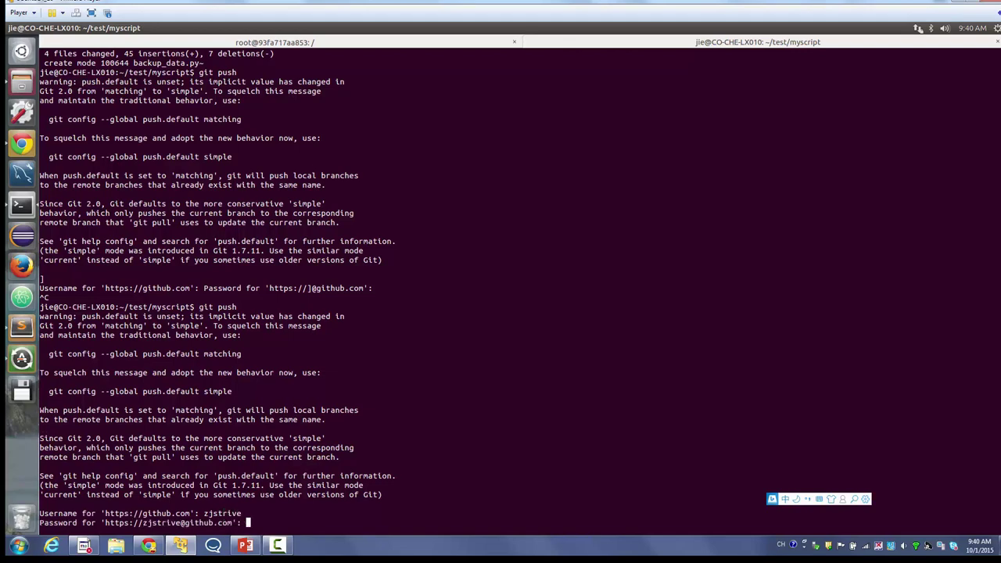
pyautogui.press('Return')
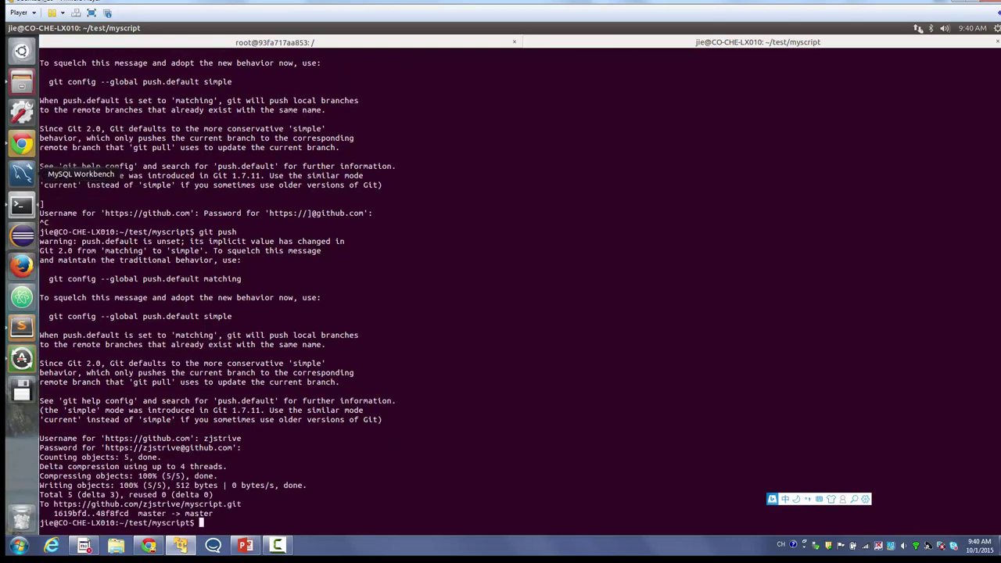
pyautogui.hotkey('alt', 'Tab')
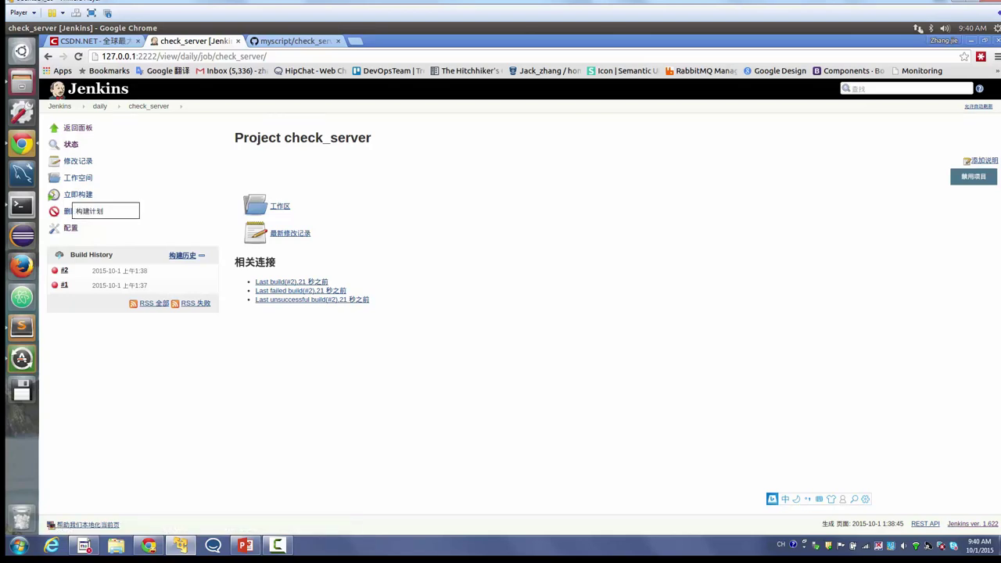
# - Run check_server build #3 and highlight its FileNotFoundError for /home/jenkins/ in the console
pyautogui.click(78, 194)
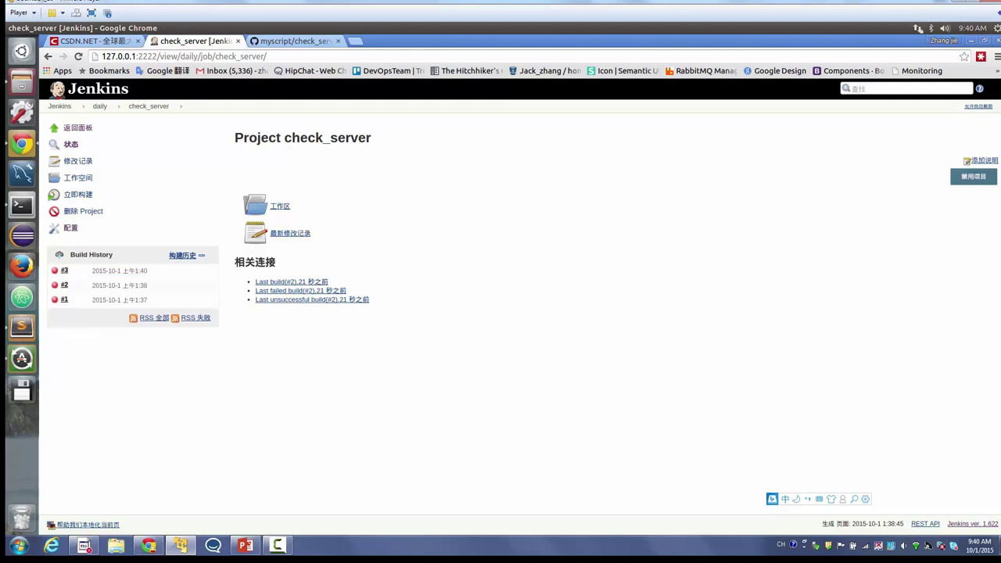
pyautogui.click(55, 271)
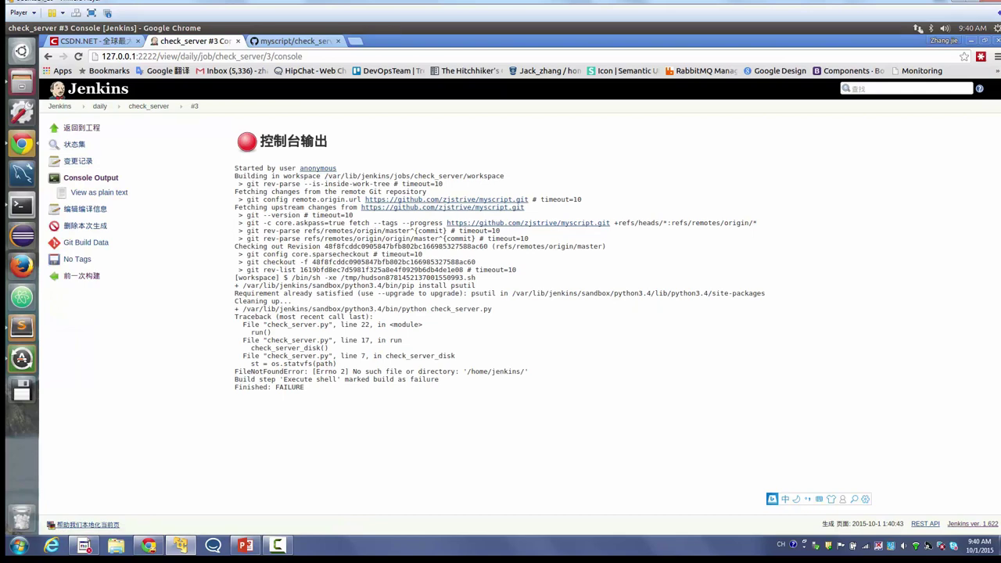
pyautogui.tripleClick(373, 371)
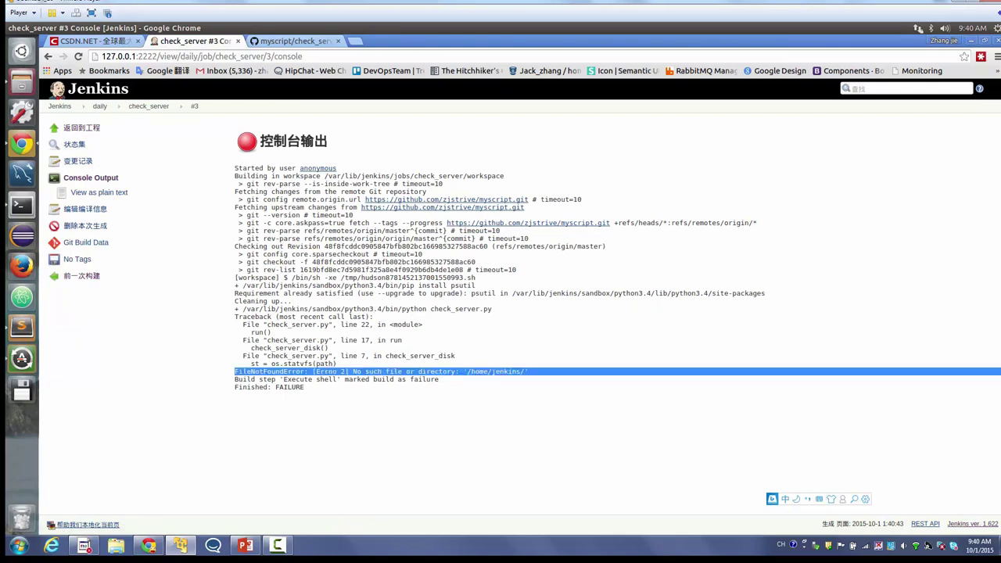
pyautogui.moveTo(373, 370); pyautogui.dragTo(470, 430)
pyautogui.click(469, 430)
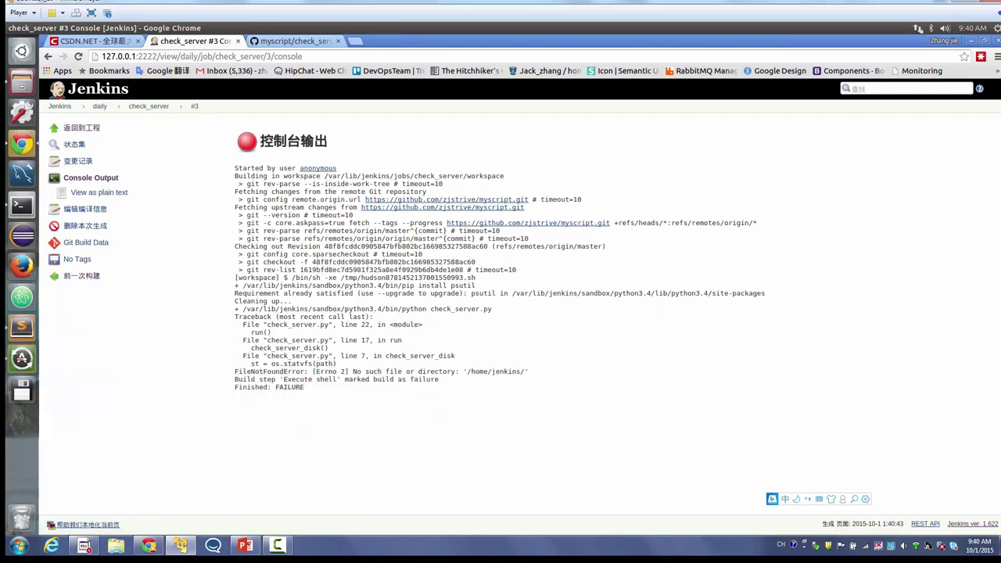
pyautogui.moveTo(521, 371); pyautogui.dragTo(466, 370)
pyautogui.tripleClick(469, 370)
# - In the Jenkins container, switch to the jenkins user and confirm its home is /var/lib/jenkins
pyautogui.hotkey('alt', 'Tab')
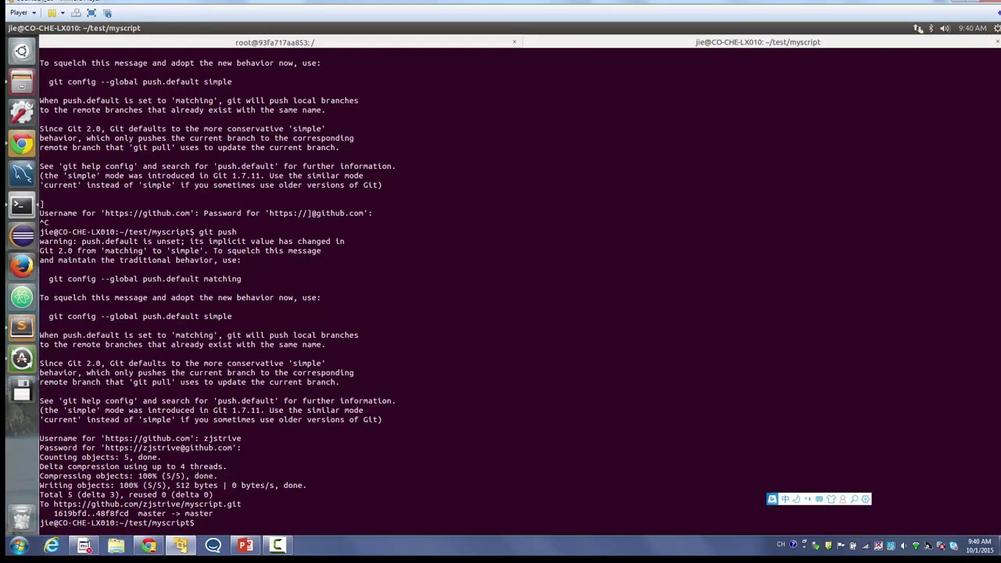
pyautogui.hotkey('ctrl', 'pageup')
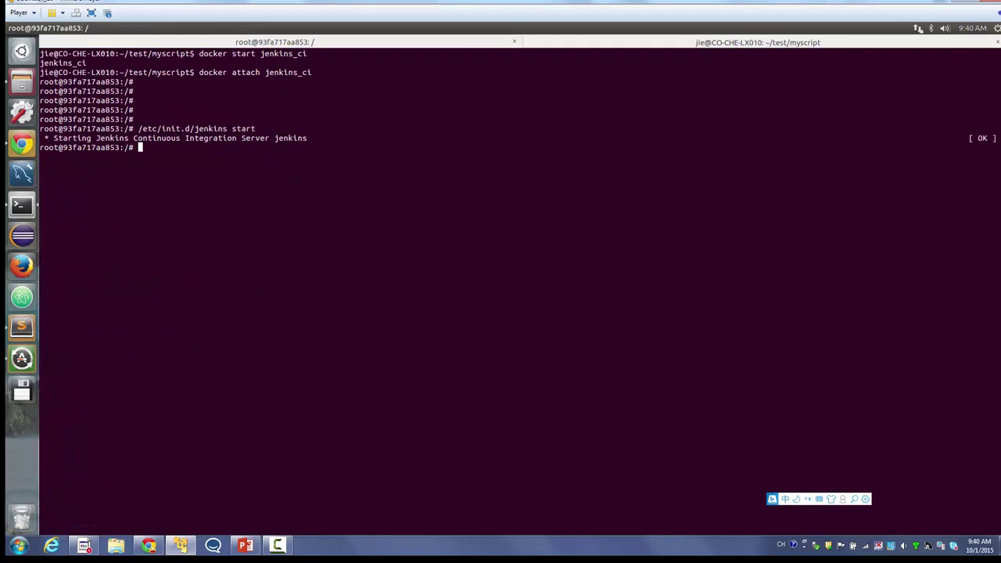
pyautogui.write('su jenkins')
pyautogui.press('Return')
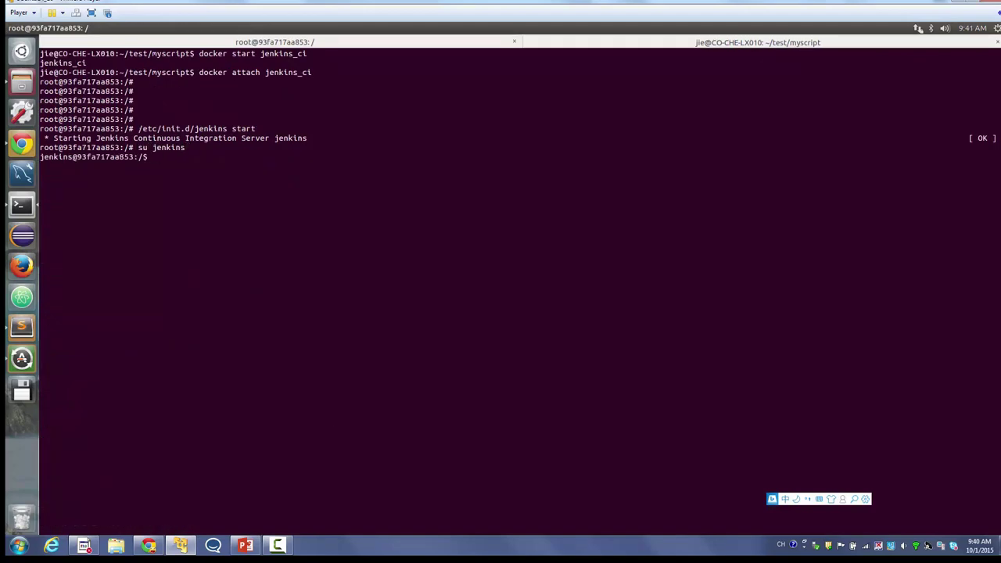
pyautogui.write('cd')
pyautogui.press('Return')
pyautogui.write('pwd')
pyautogui.press('Return')
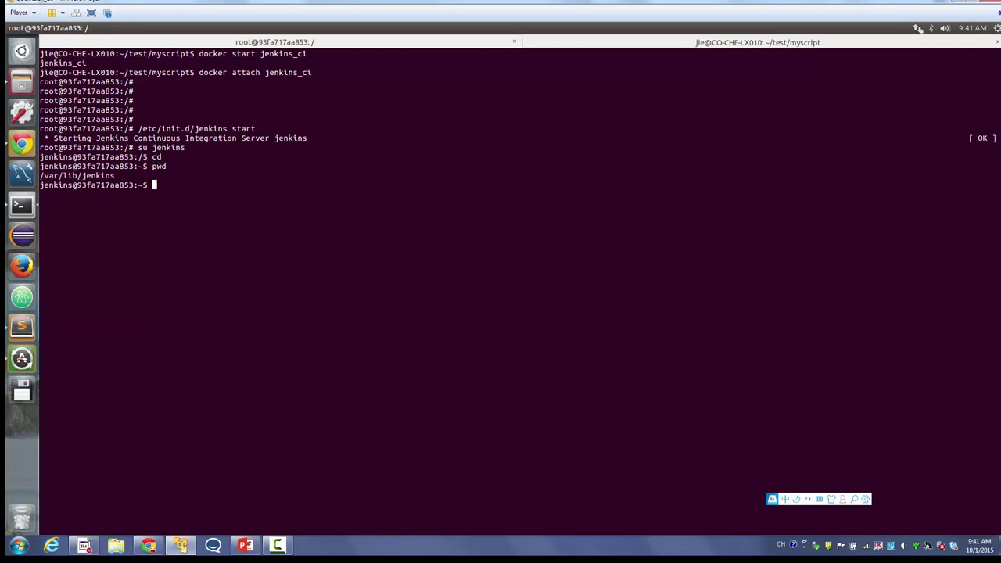
pyautogui.moveTo(41, 176); pyautogui.dragTo(115, 175)
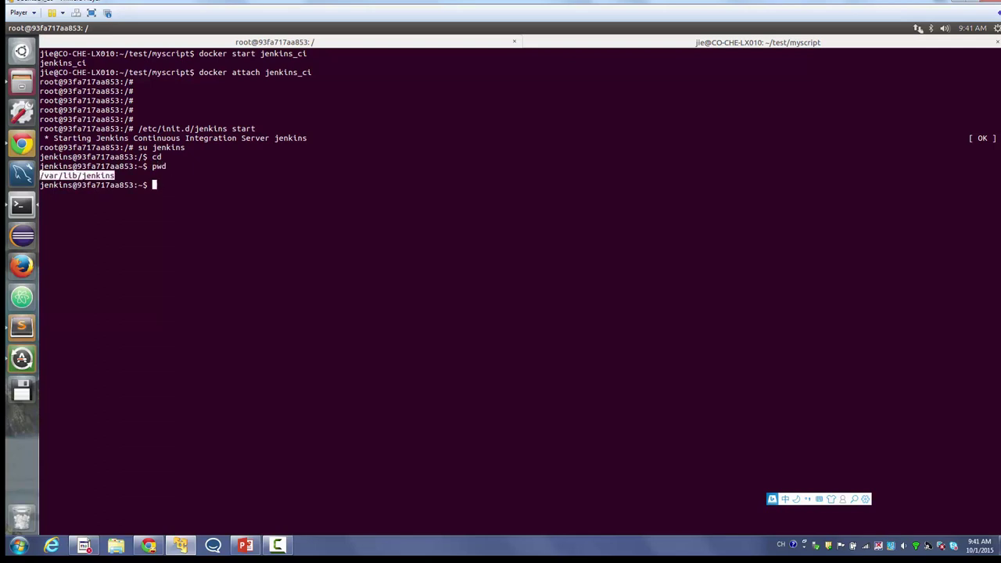
# - Change line 6's path in check_server.py to '/var/lib/jenkins/' and save
pyautogui.hotkey('alt', 'Tab')
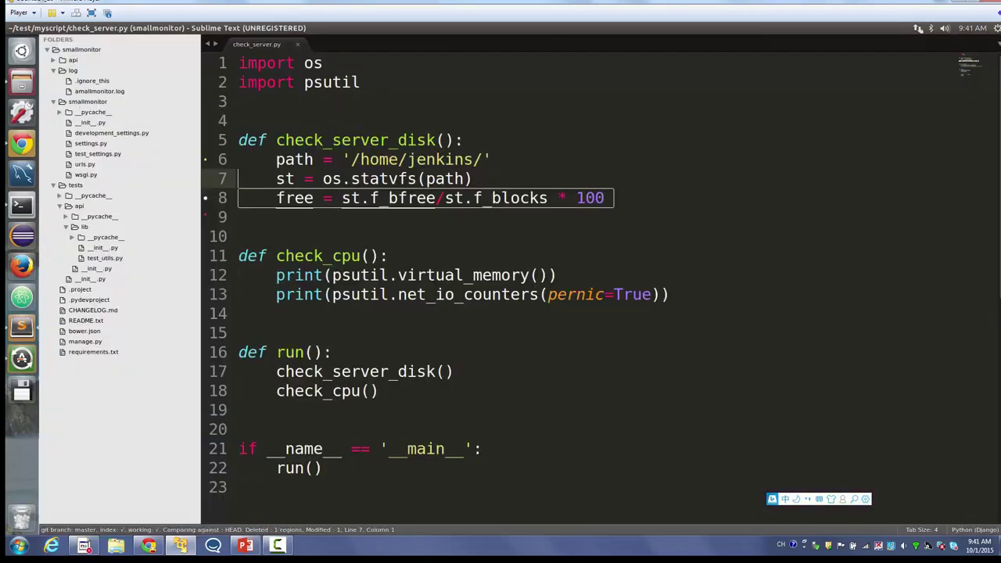
pyautogui.moveTo(351, 159); pyautogui.dragTo(485, 160)
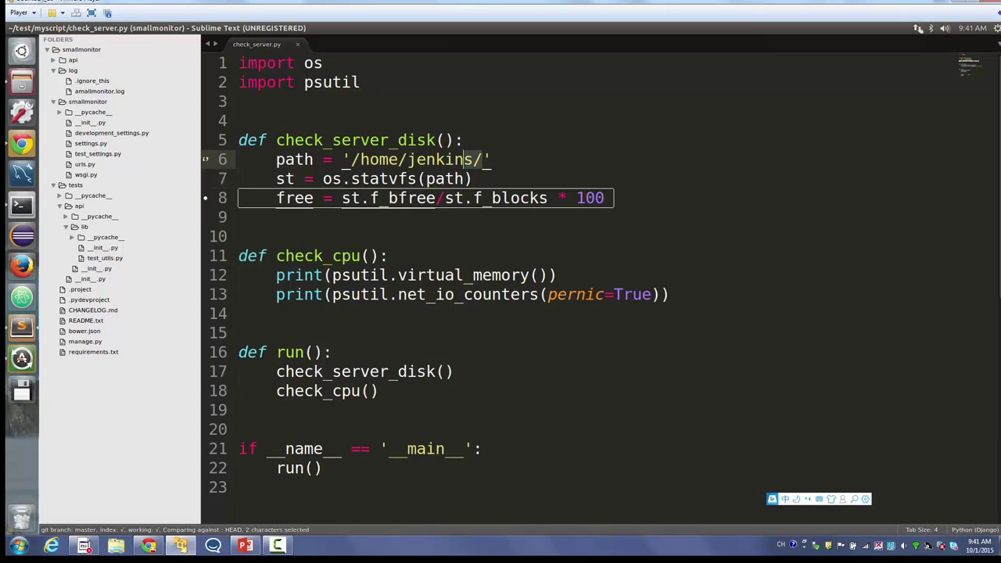
pyautogui.hotkey('ctrl', 'v')
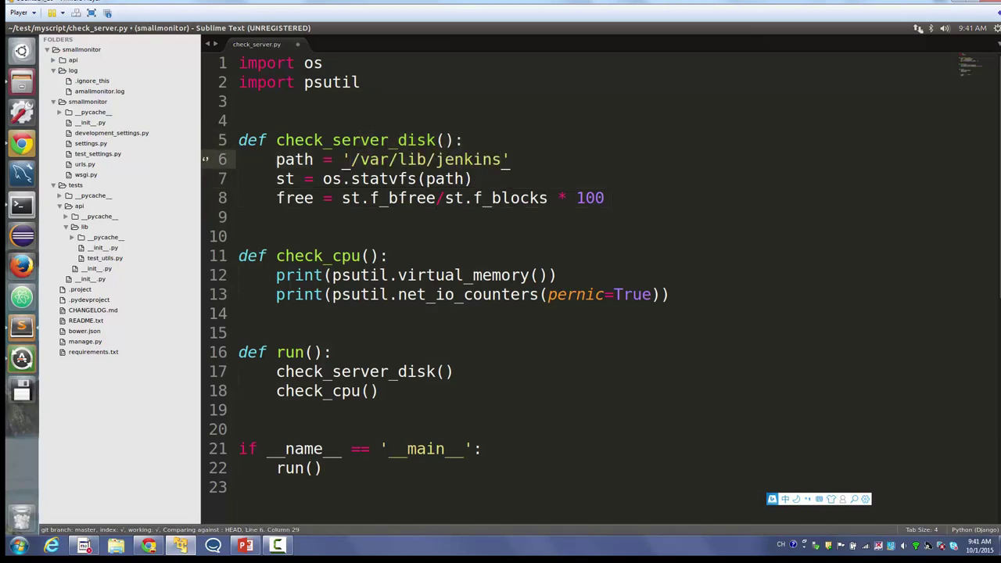
pyautogui.write('/')
pyautogui.hotkey('ctrl', 's')
pyautogui.hotkey('alt', 'Tab')
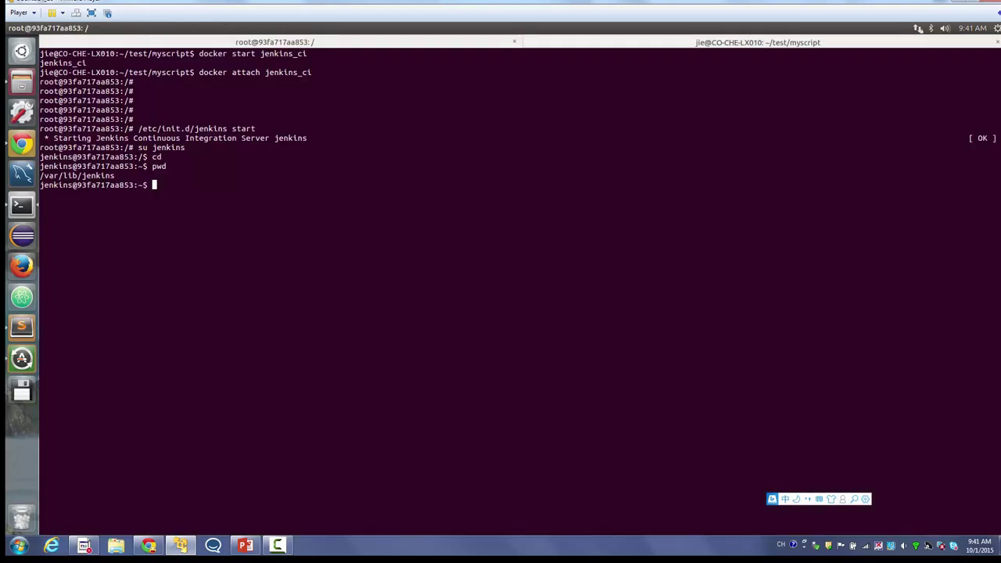
# - Commit the path fix as 'change path' and push it to myscript using the GitHub credentials
pyautogui.hotkey('alt', '2')
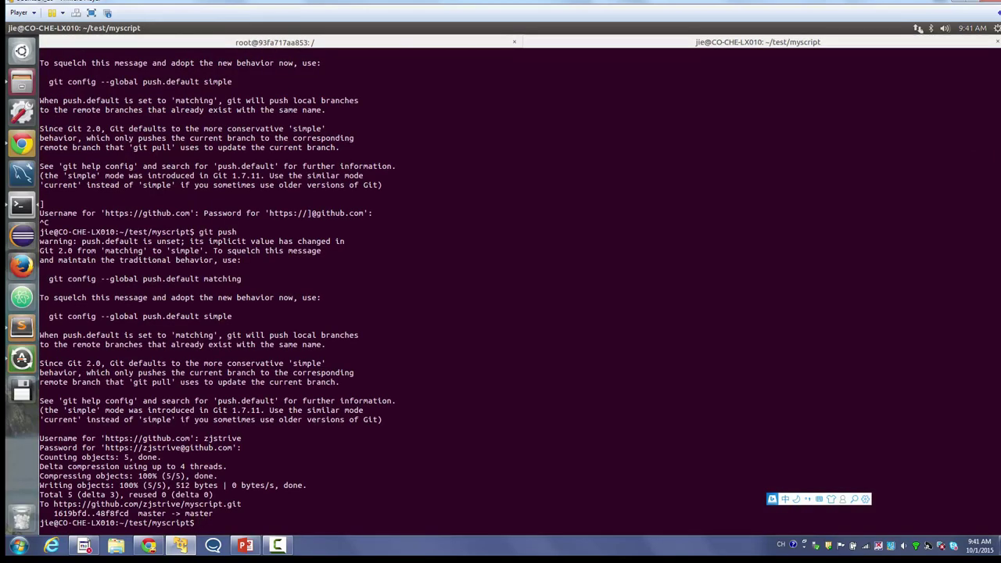
pyautogui.write("git commit -am ''")
pyautogui.write('hange path')
pyautogui.press('Return')
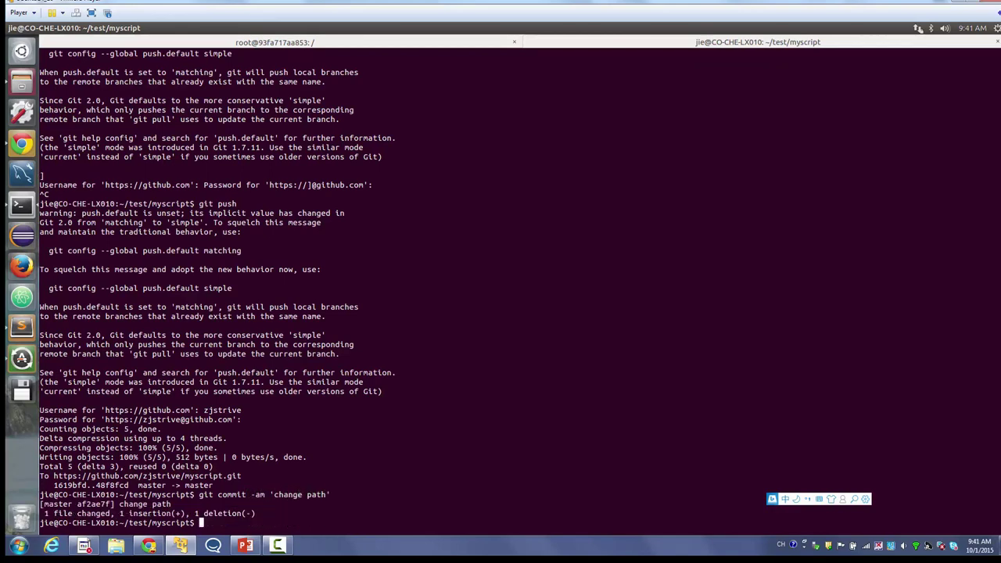
pyautogui.write('git push')
pyautogui.press('Return')
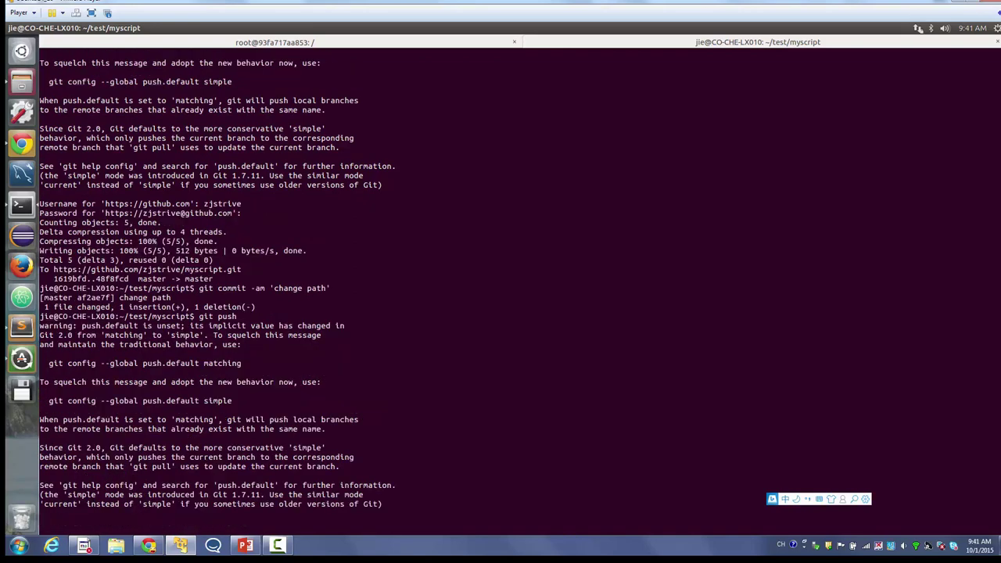
pyautogui.write('s')
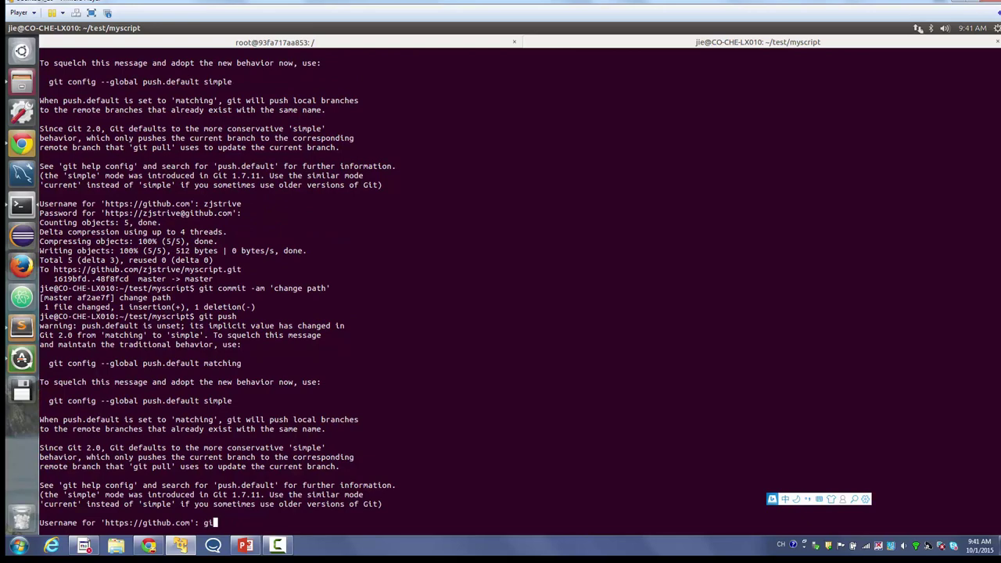
pyautogui.write('jstriv')
pyautogui.write('e')
pyautogui.press('Return')
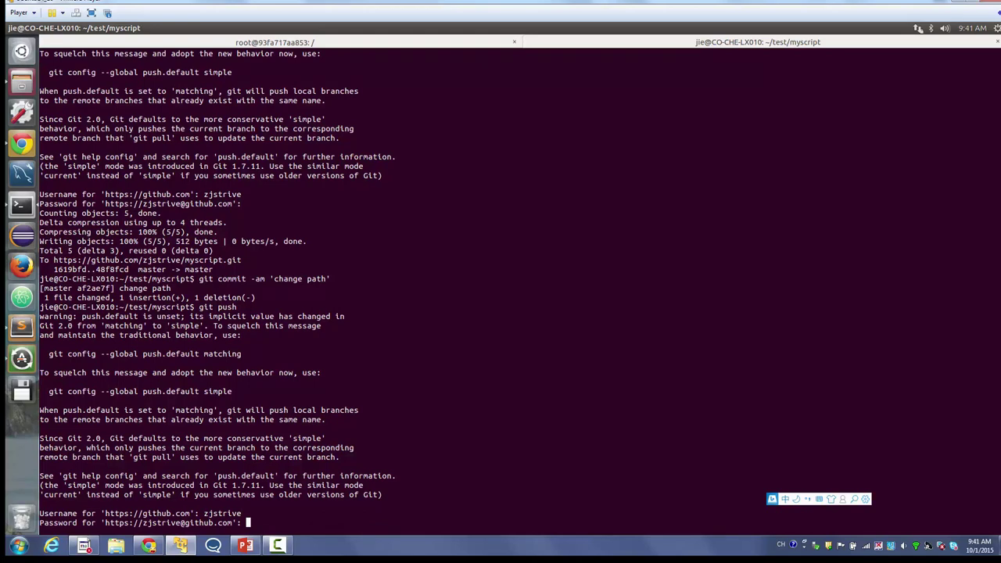
pyautogui.press('Return')
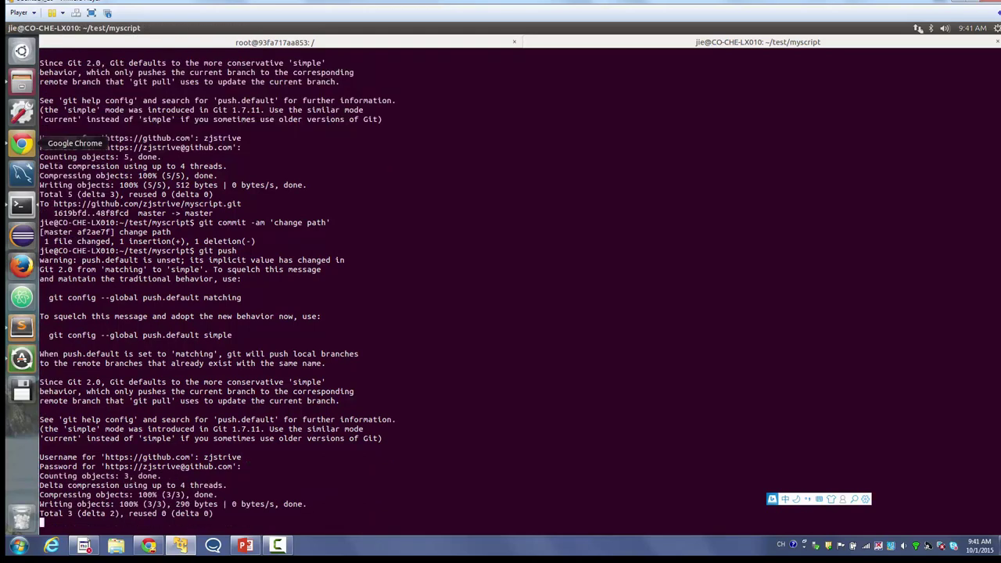
pyautogui.click(22, 143)
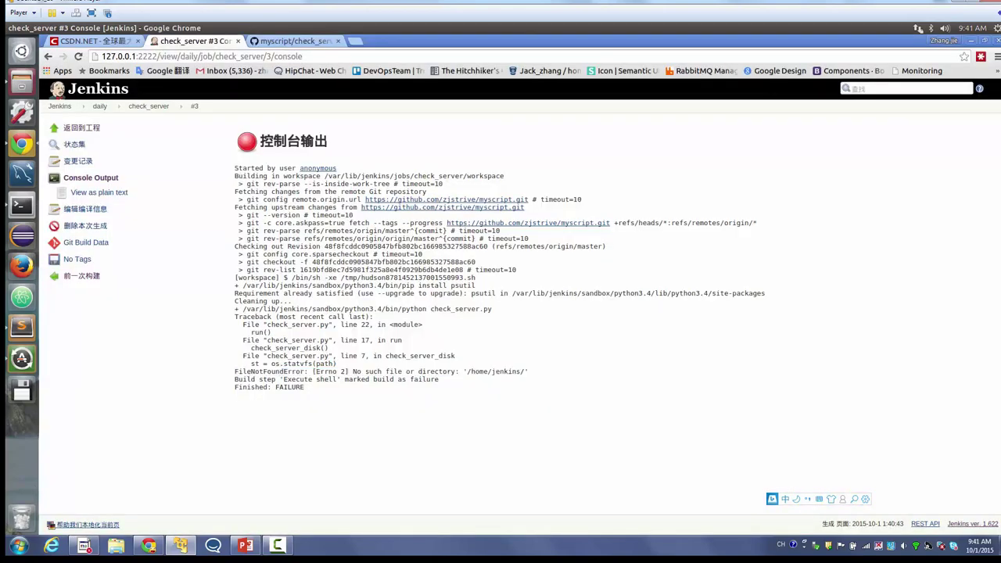
# - Open check_server and review build #3's console output
pyautogui.click(148, 106)
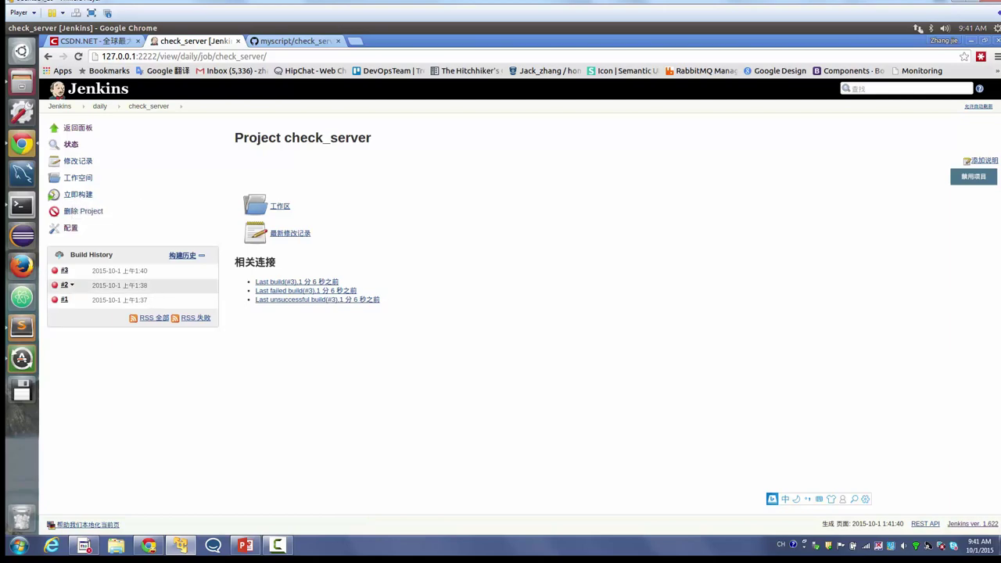
pyautogui.click(55, 270)
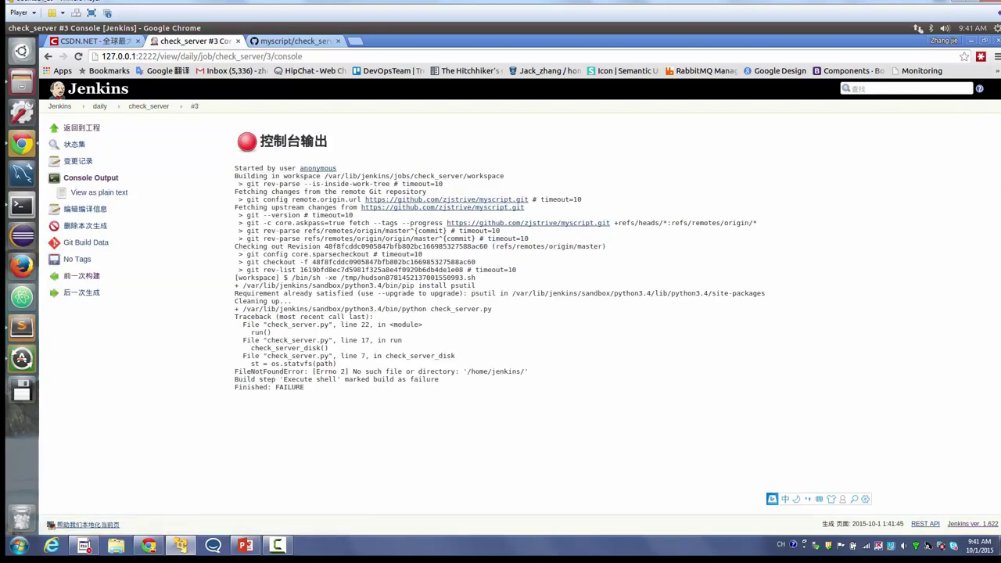
pyautogui.moveTo(234, 245); pyautogui.dragTo(547, 387)
pyautogui.click(548, 387)
# - Check build #4's console output for memory and network statistics, then return to check_server via daily
pyautogui.click(149, 105)
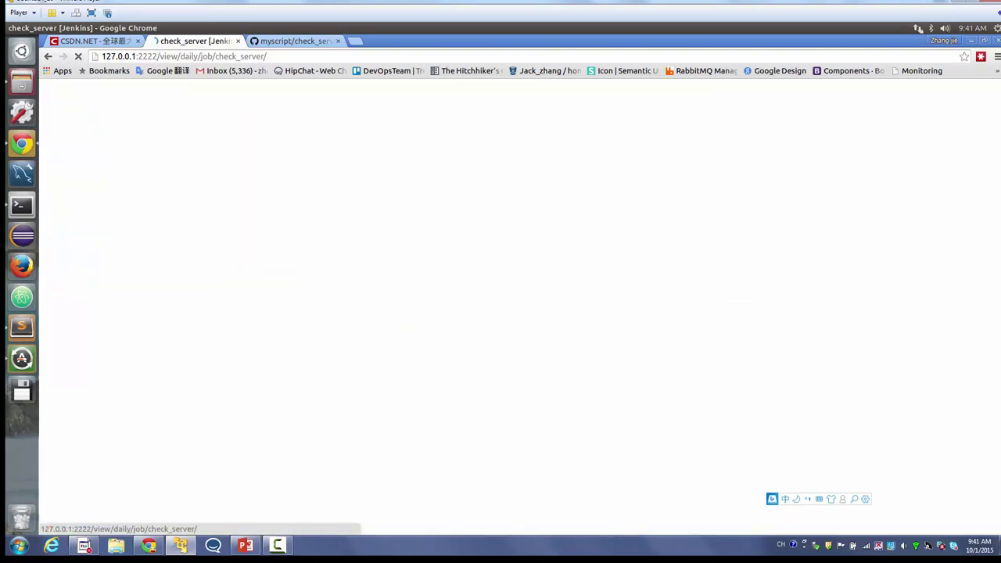
pyautogui.click(54, 271)
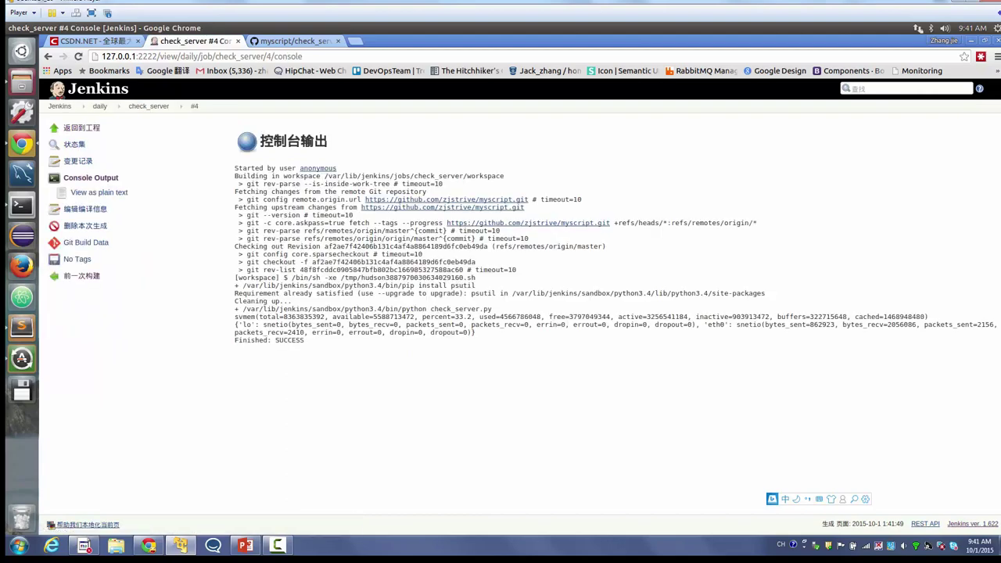
pyautogui.moveTo(235, 250); pyautogui.dragTo(485, 343)
pyautogui.click(485, 342)
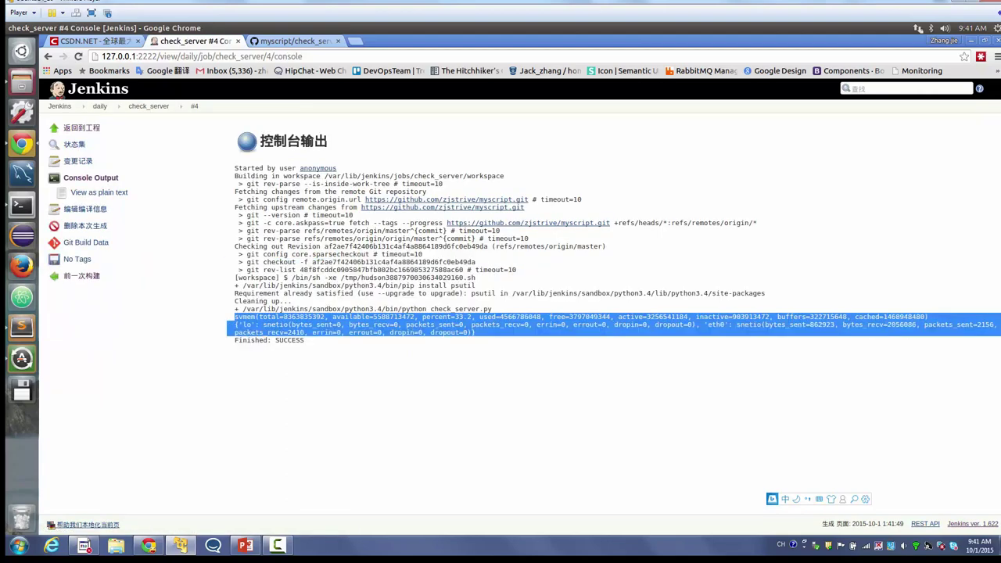
pyautogui.tripleClick(352, 329)
pyautogui.click(99, 106)
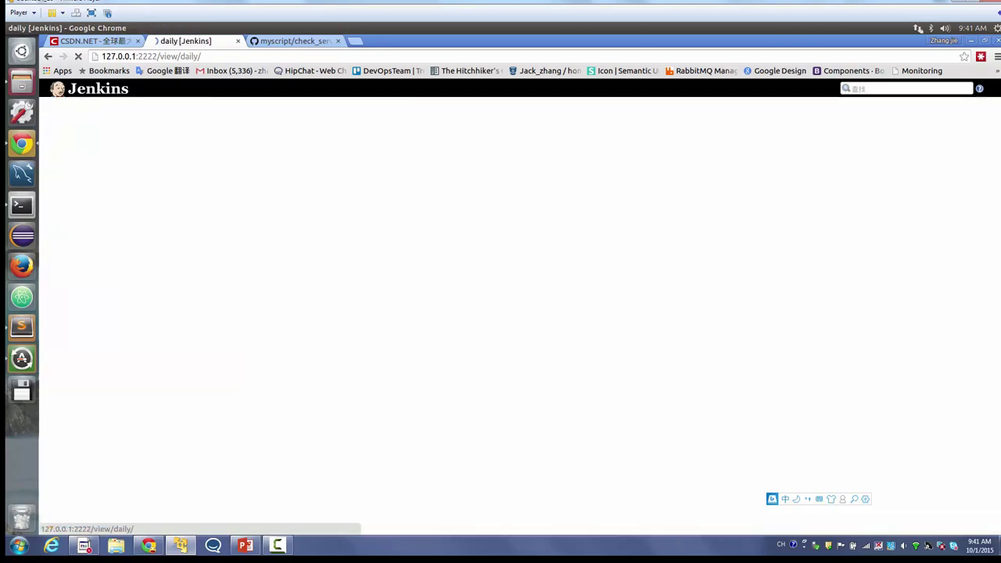
pyautogui.click(374, 193)
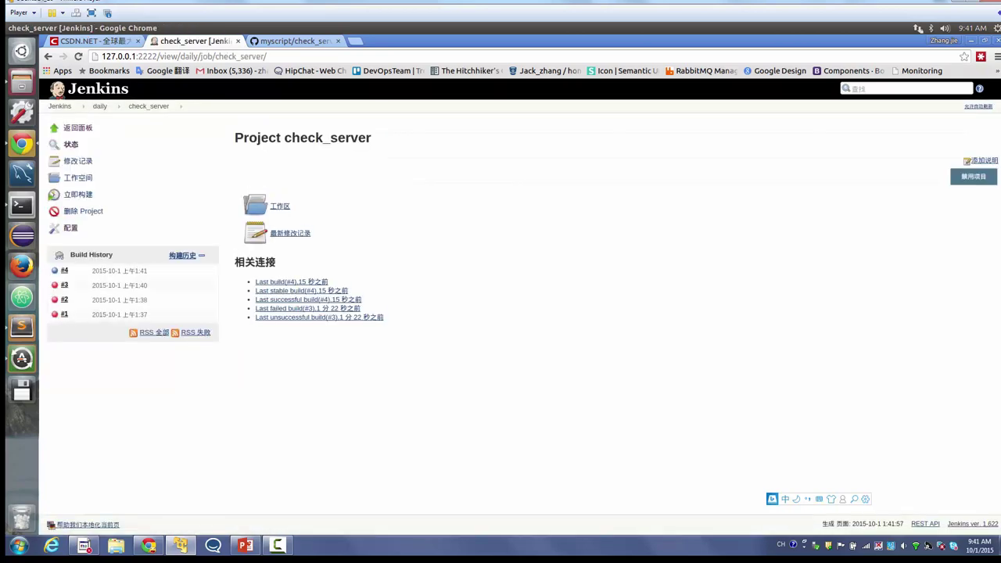
# - In check_server's configuration, delete the $PIP install psutil line from the build command
pyautogui.click(71, 228)
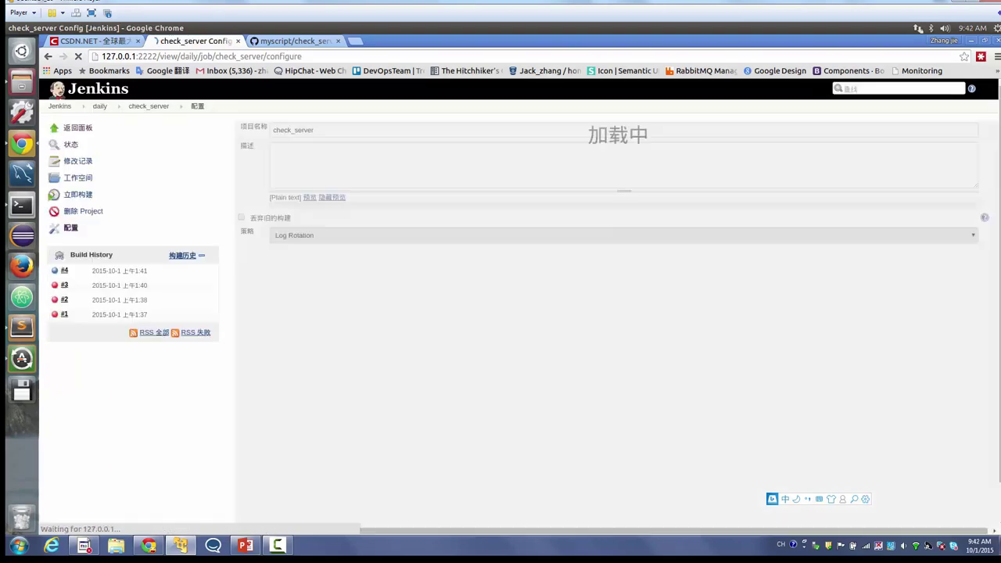
pyautogui.scroll(-4, 618, 312)
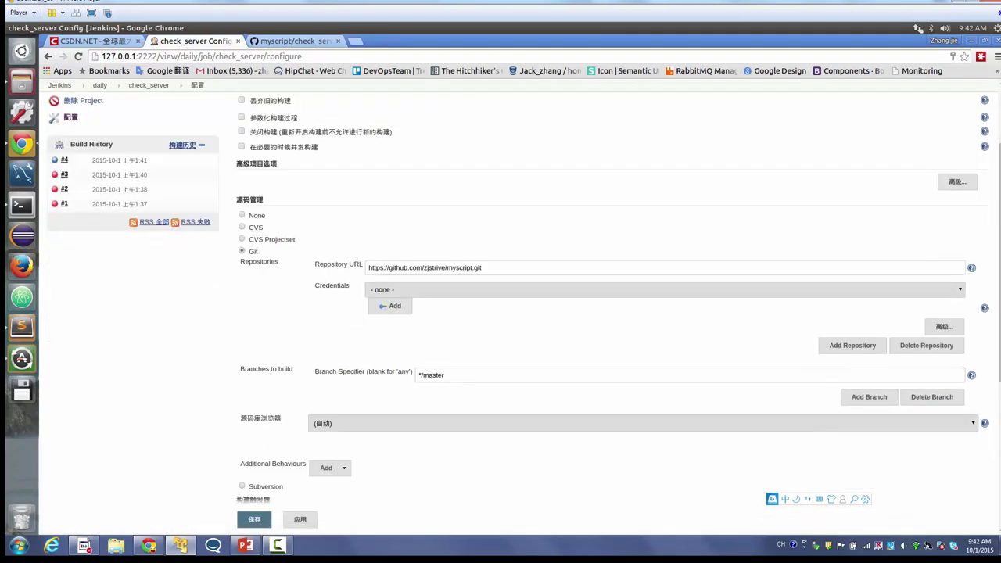
pyautogui.scroll(-3, 618, 312)
pyautogui.scroll(3, 618, 313)
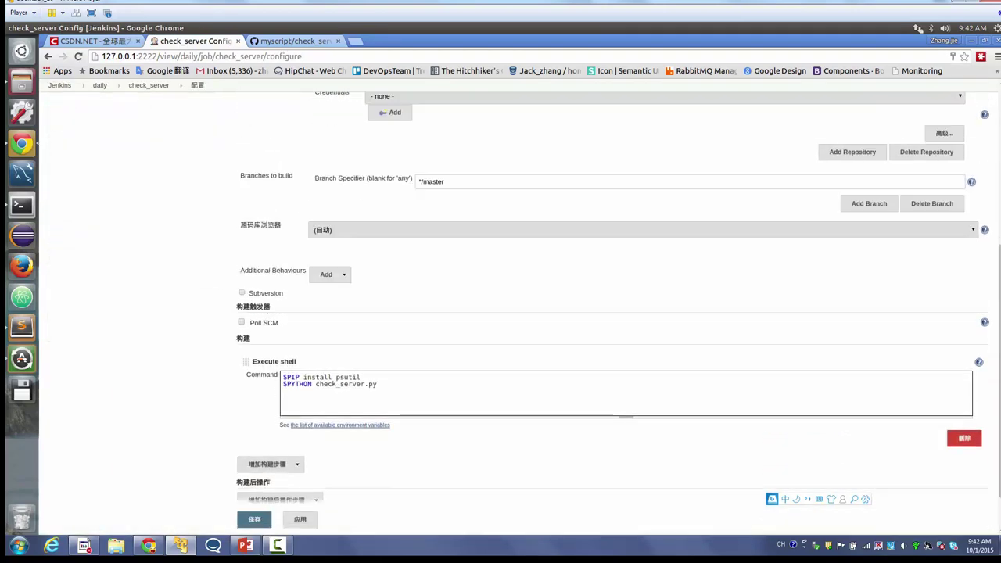
pyautogui.tripleClick(284, 433)
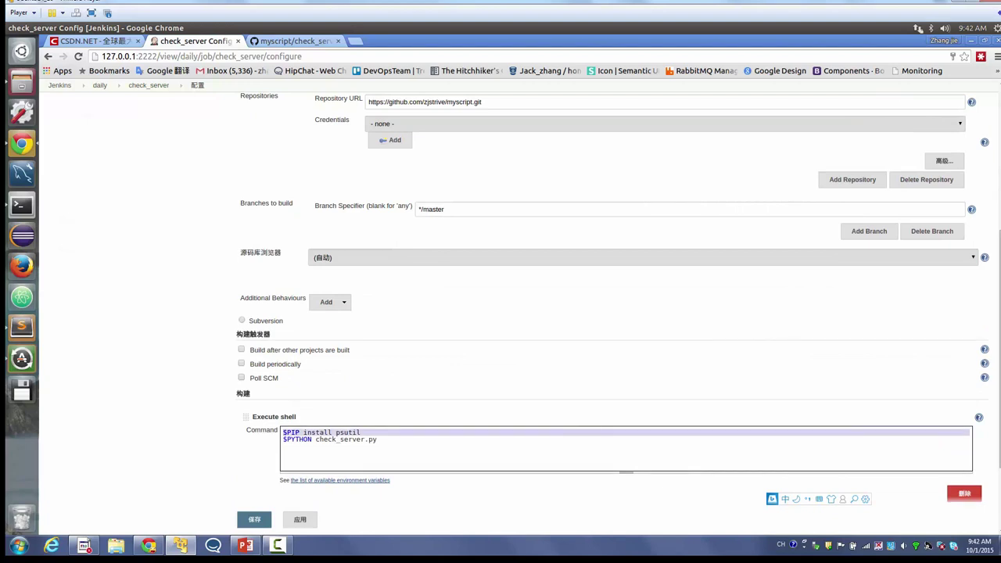
pyautogui.press('BackSpace')
# - Enable Poll SCM for check_server
pyautogui.scroll(3, 517, 297)
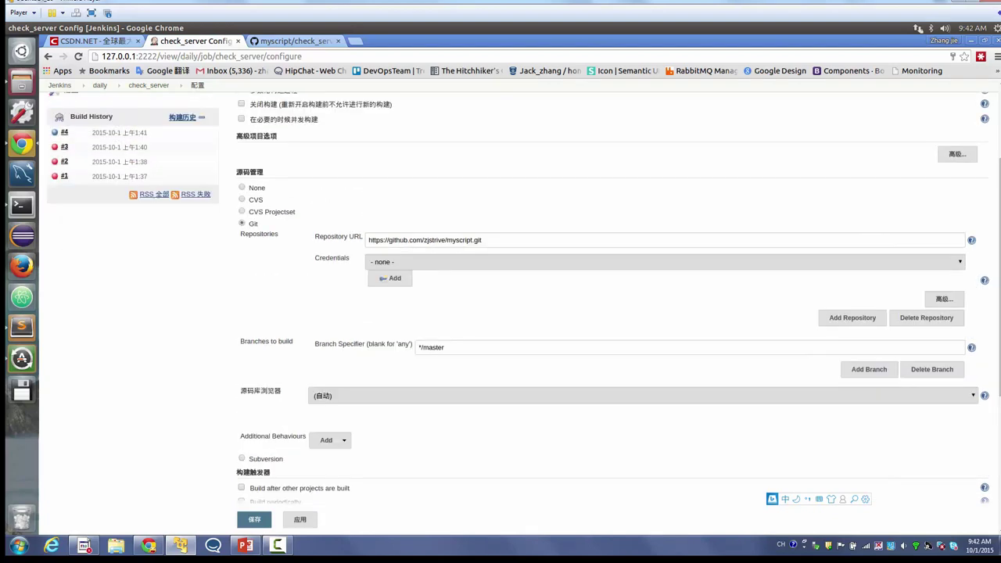
pyautogui.scroll(-3, 517, 297)
pyautogui.scroll(-3, 516, 313)
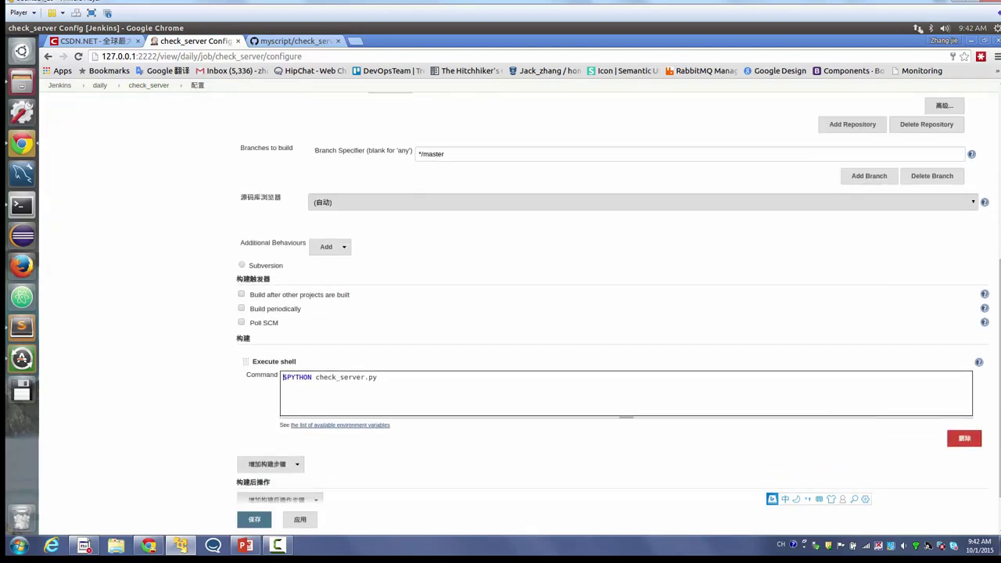
pyautogui.click(269, 322)
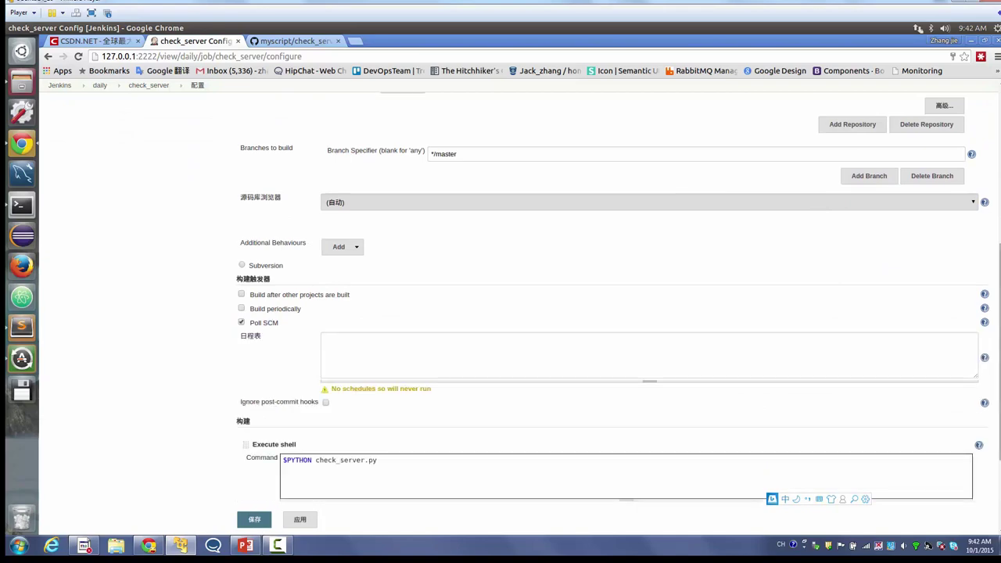
# - Copy the H/15 * * * * example from the schedule help
pyautogui.click(985, 358)
pyautogui.scroll(-4, 610, 313)
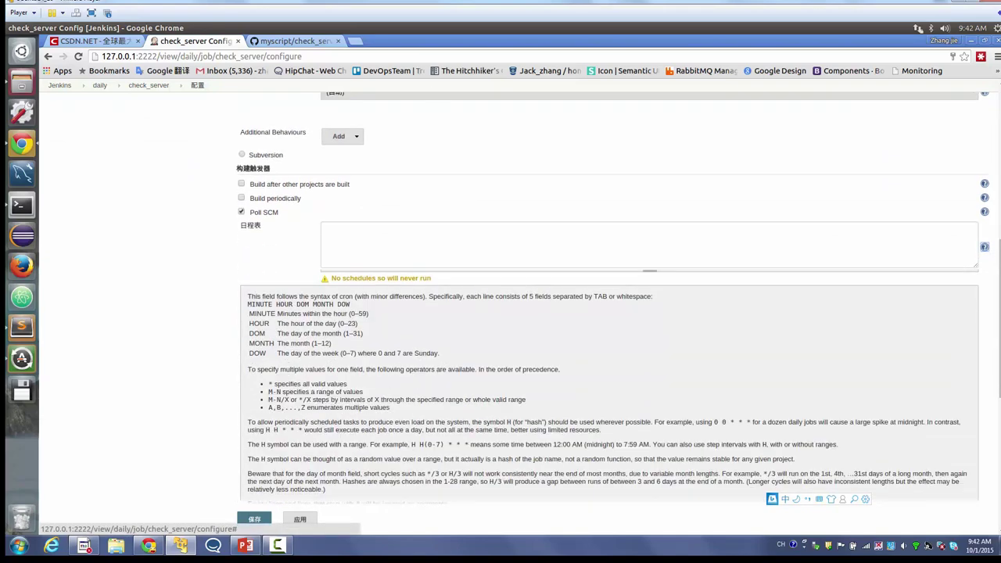
pyautogui.scroll(-5, 610, 313)
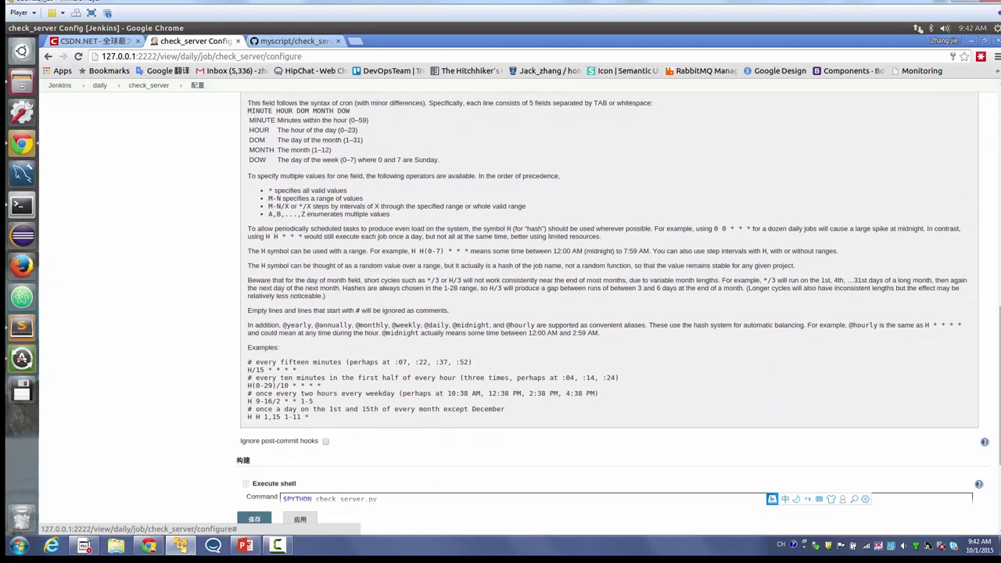
pyautogui.scroll(3, 610, 312)
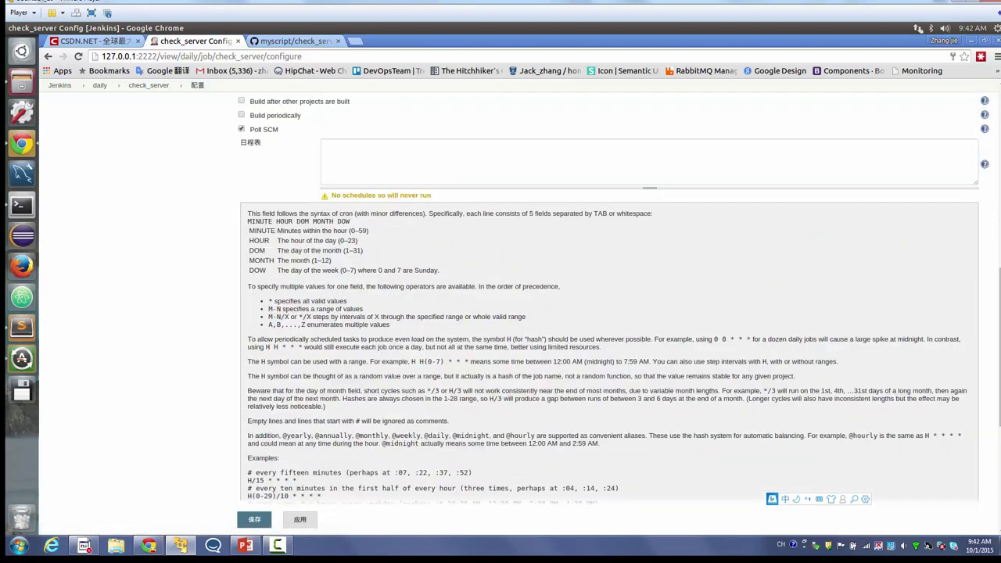
pyautogui.scroll(-2, 610, 312)
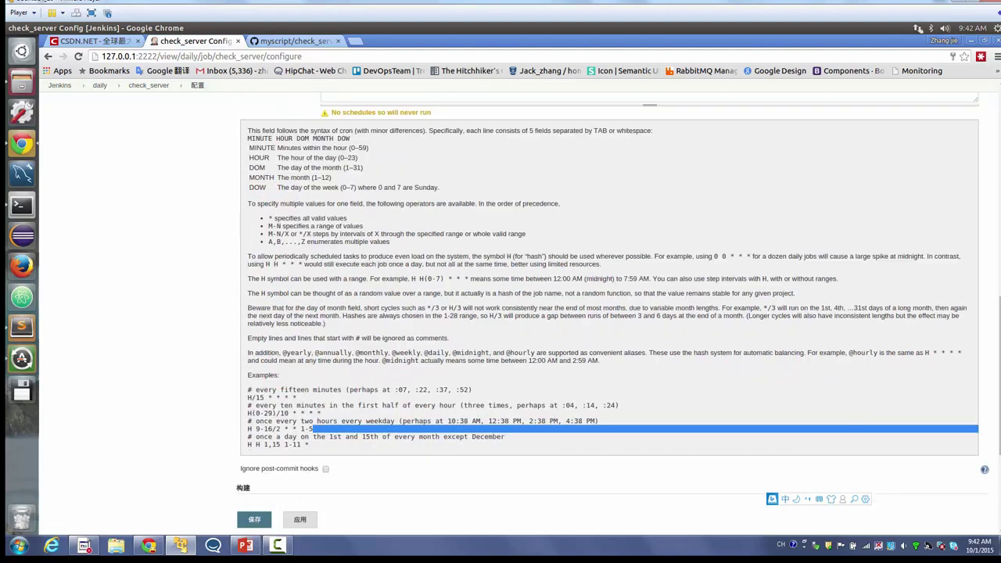
pyautogui.scroll(-1, 610, 297)
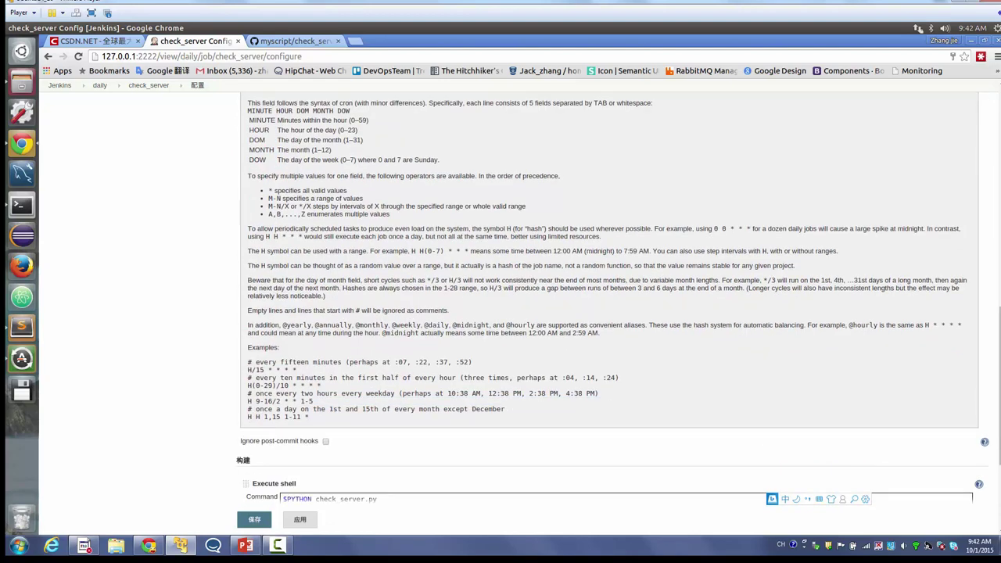
pyautogui.tripleClick(336, 409)
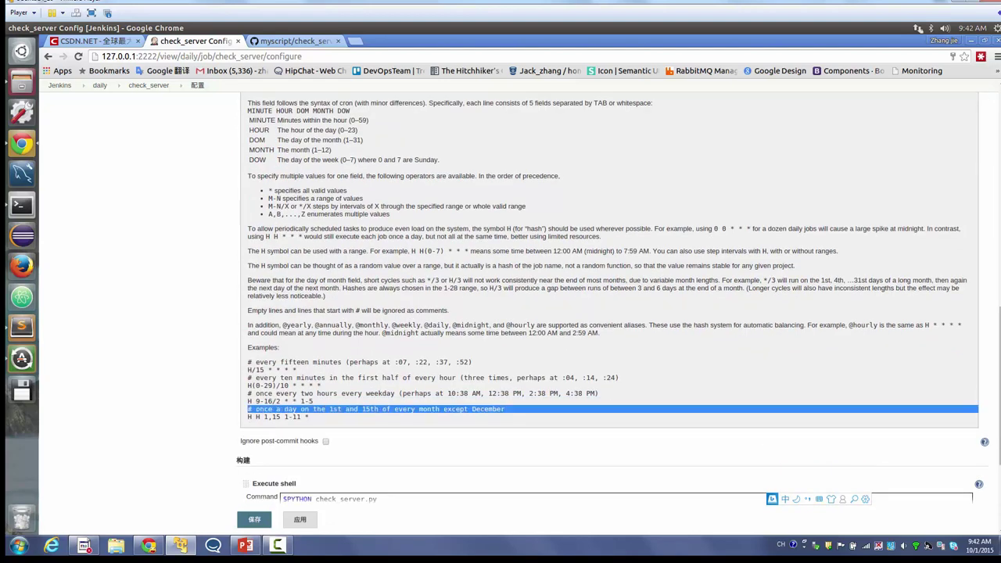
pyautogui.moveTo(282, 370)
pyautogui.mouseDown()
pyautogui.moveTo(298, 370)
pyautogui.moveTo(264, 370)
pyautogui.moveTo(293, 370)
pyautogui.mouseUp()
pyautogui.hotkey('ctrl', 'c')
pyautogui.scroll(4, 610, 297)
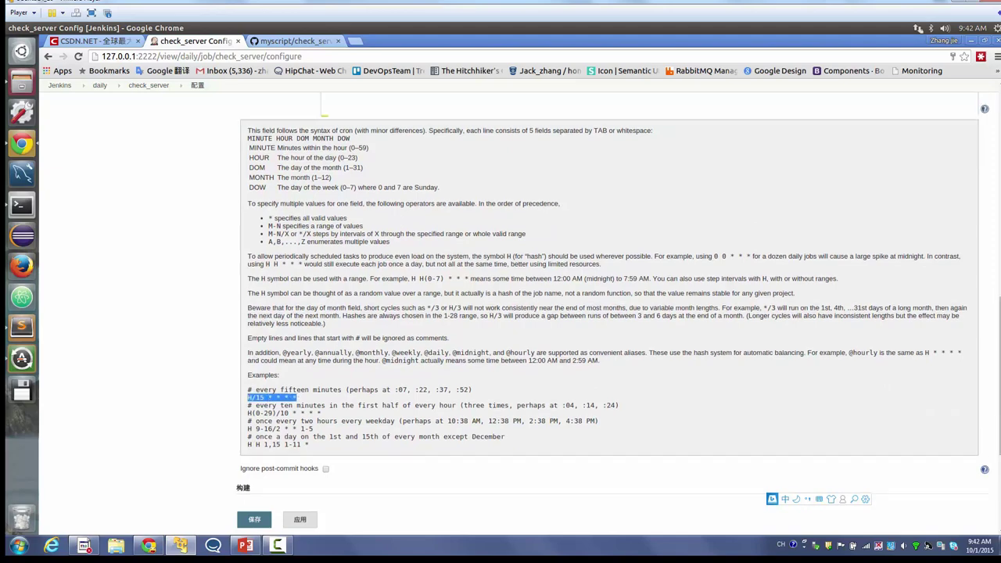
# - Paste the example into the schedule field and change it to H/60 * * * *
pyautogui.click(328, 174)
pyautogui.hotkey('ctrl', 'v')
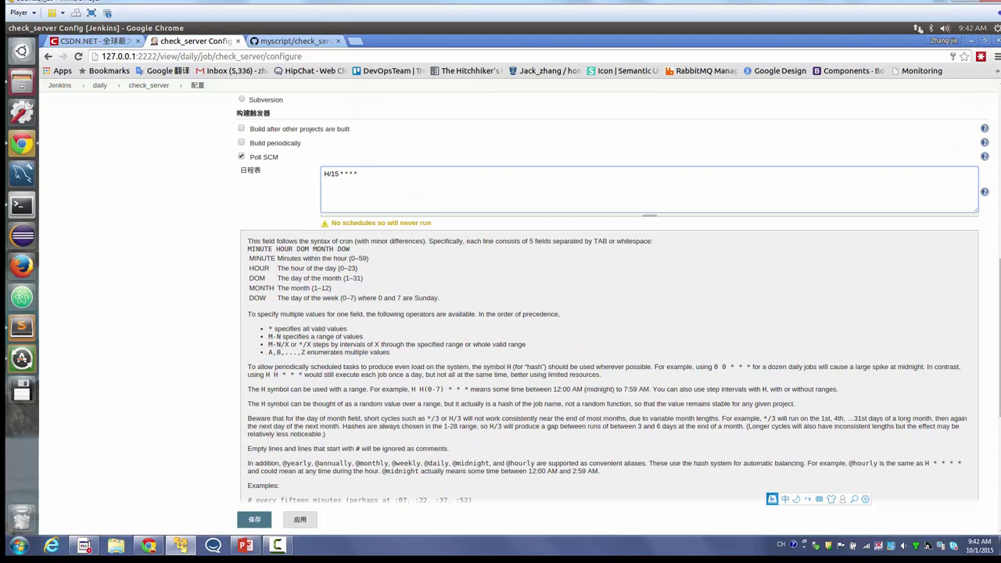
pyautogui.doubleClick(334, 173)
pyautogui.write('60')
pyautogui.click(985, 191)
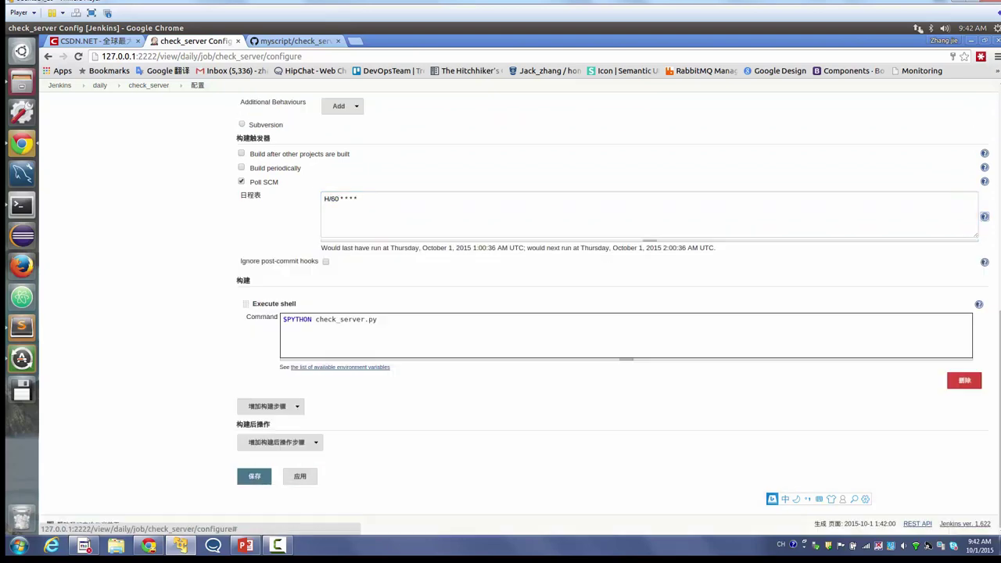
# - Check the last and next predicted run times shown under the schedule
pyautogui.moveTo(456, 248); pyautogui.dragTo(498, 248)
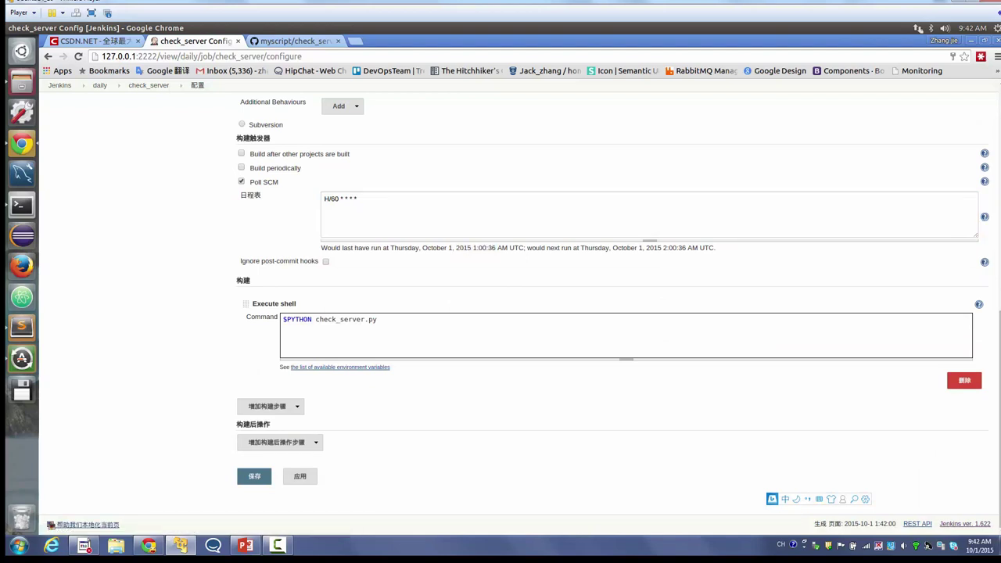
pyautogui.doubleClick(492, 248)
pyautogui.moveTo(486, 248); pyautogui.dragTo(455, 248)
pyautogui.click(456, 248)
pyautogui.moveTo(669, 248); pyautogui.dragTo(580, 247)
pyautogui.moveTo(686, 248); pyautogui.dragTo(455, 248)
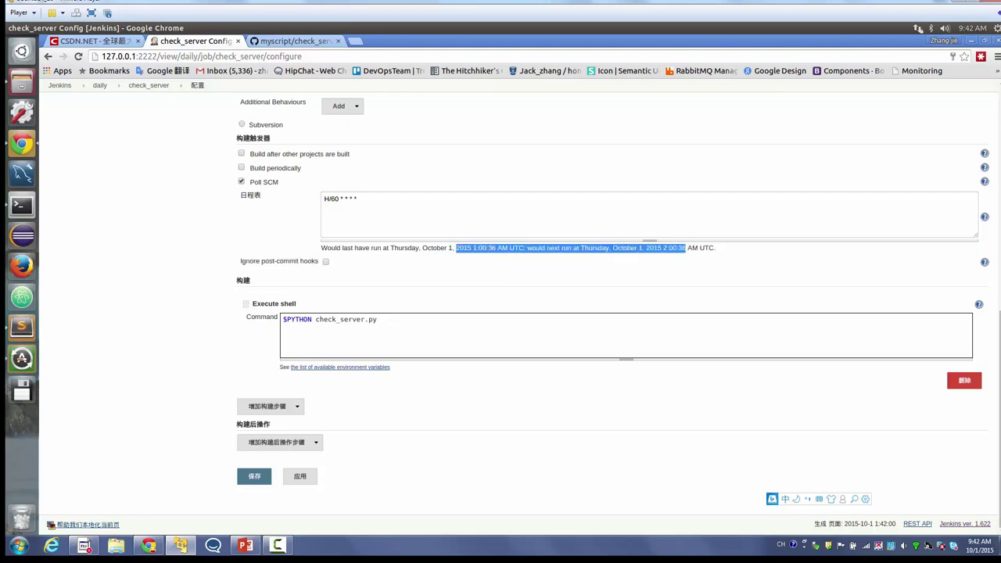
pyautogui.tripleClick(455, 248)
pyautogui.click(357, 199)
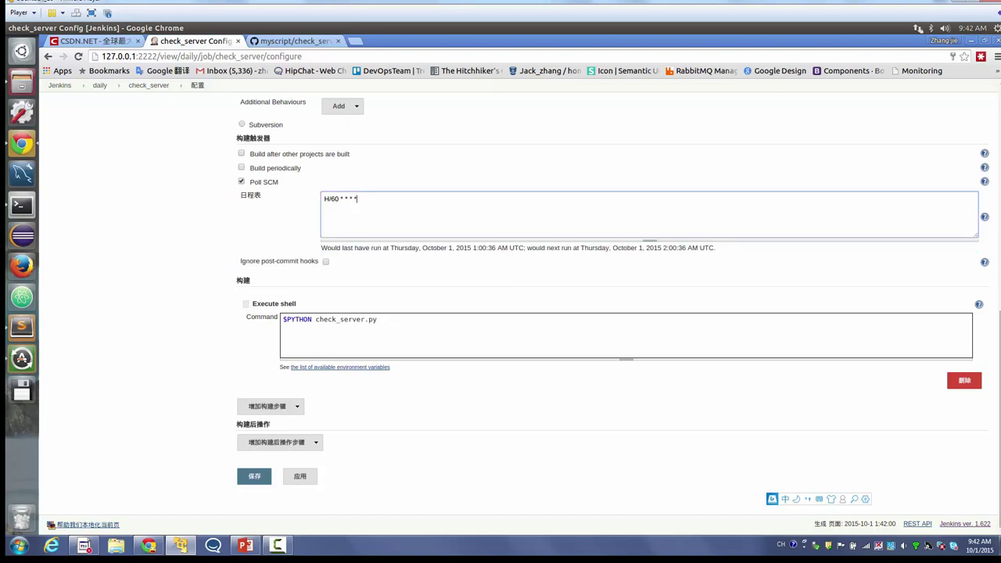
pyautogui.tripleClick(455, 248)
pyautogui.click(455, 248)
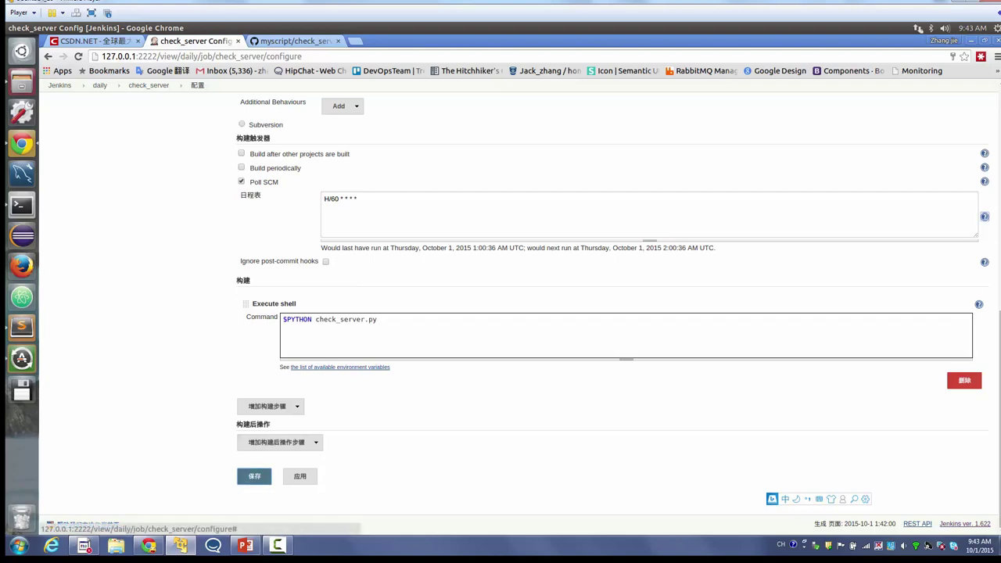
# - Reread the schedule help and recheck the next run time for H/60 * * * *
pyautogui.click(984, 216)
pyautogui.moveTo(278, 293); pyautogui.dragTo(449, 473)
pyautogui.scroll(-3, 449, 473)
pyautogui.moveTo(516, 443); pyautogui.dragTo(250, 374)
pyautogui.scroll(3, 548, 313)
pyautogui.click(358, 170)
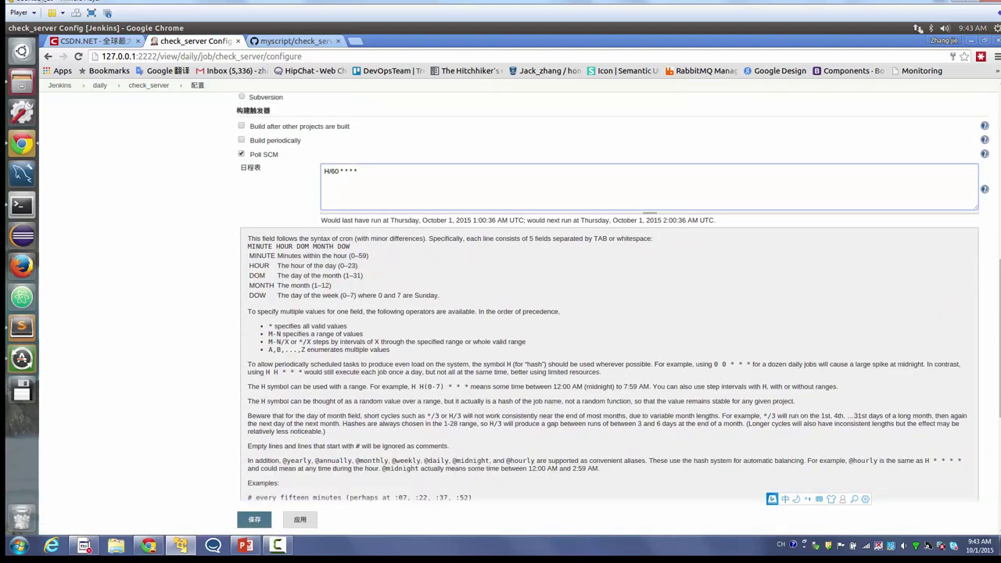
pyautogui.moveTo(463, 220); pyautogui.dragTo(321, 218)
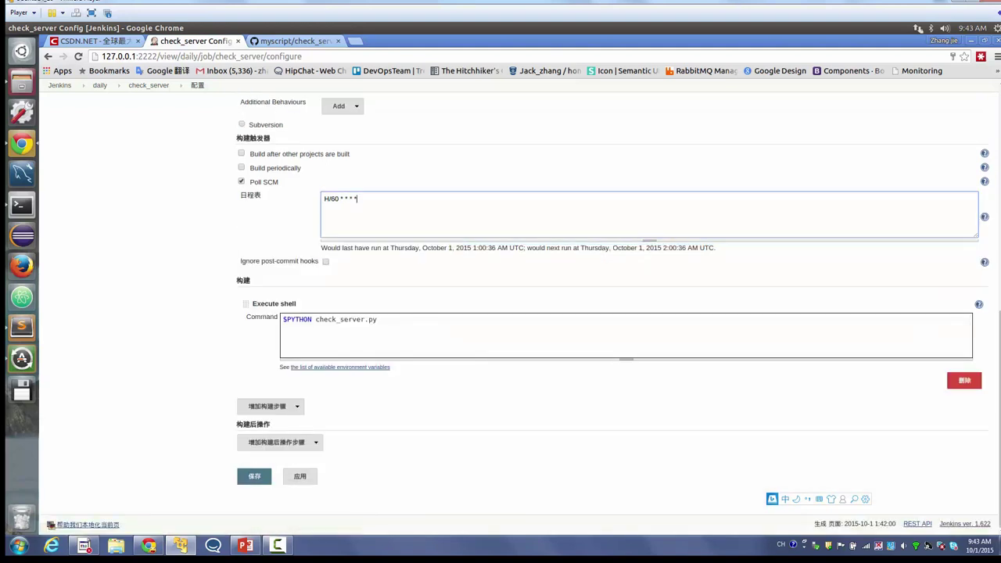
pyautogui.moveTo(716, 248); pyautogui.dragTo(354, 248)
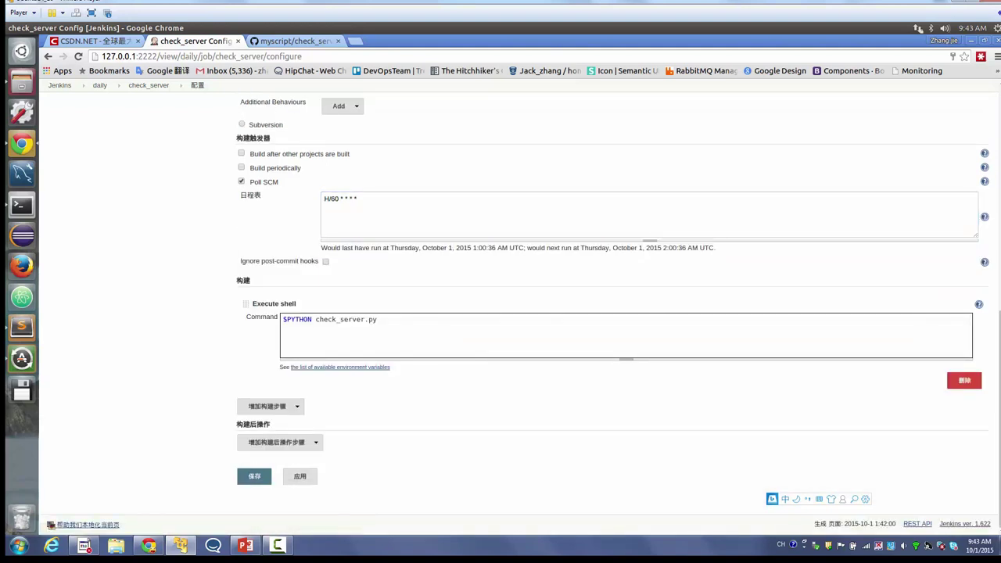
pyautogui.click(358, 199)
# - Save the check_server configuration and go back to the daily job list
pyautogui.click(254, 476)
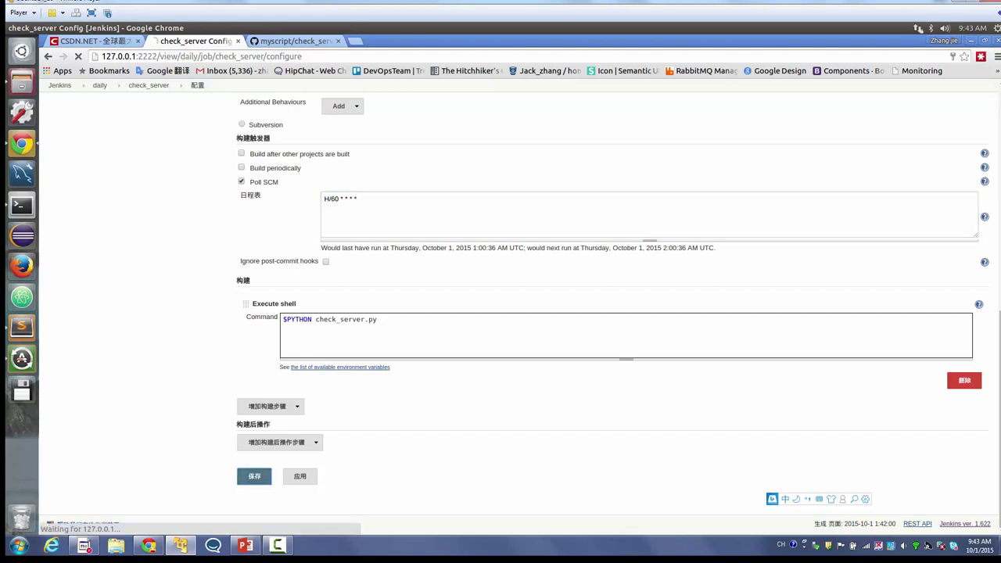
pyautogui.click(99, 106)
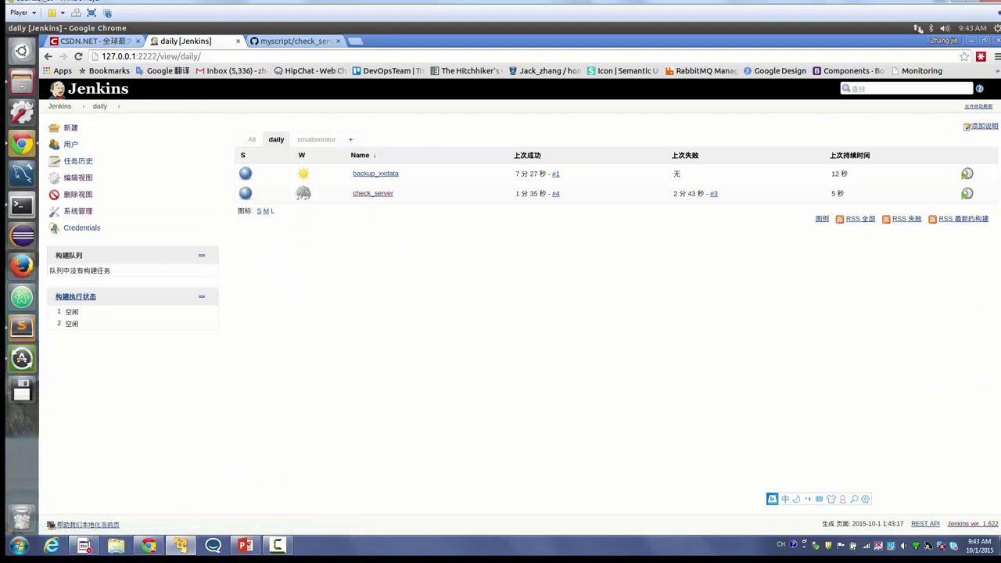
pyautogui.hotkey('ctrl', 'Tab')
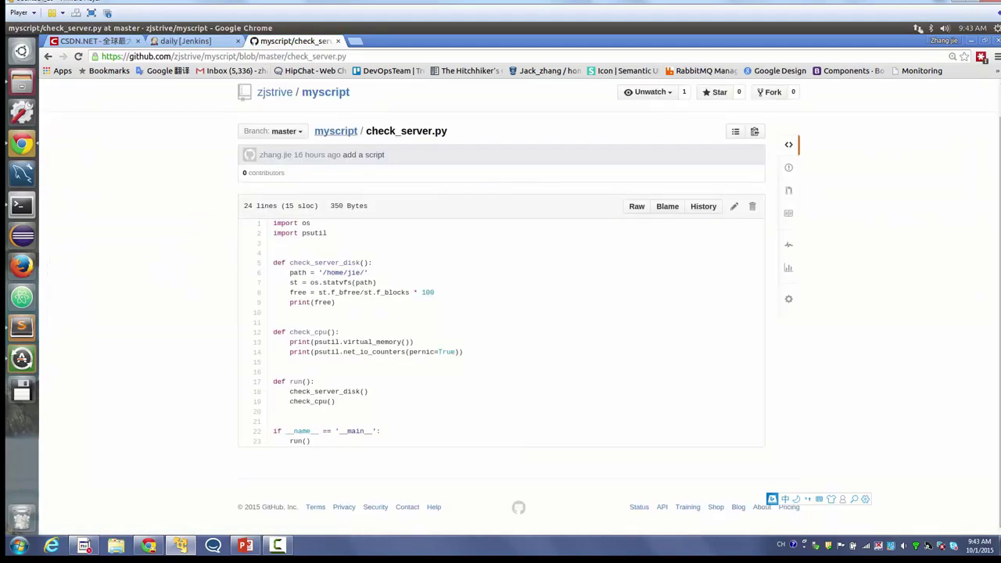
# - Open check_csdn_working.py in the myscript repository and select its file name
pyautogui.click(326, 92)
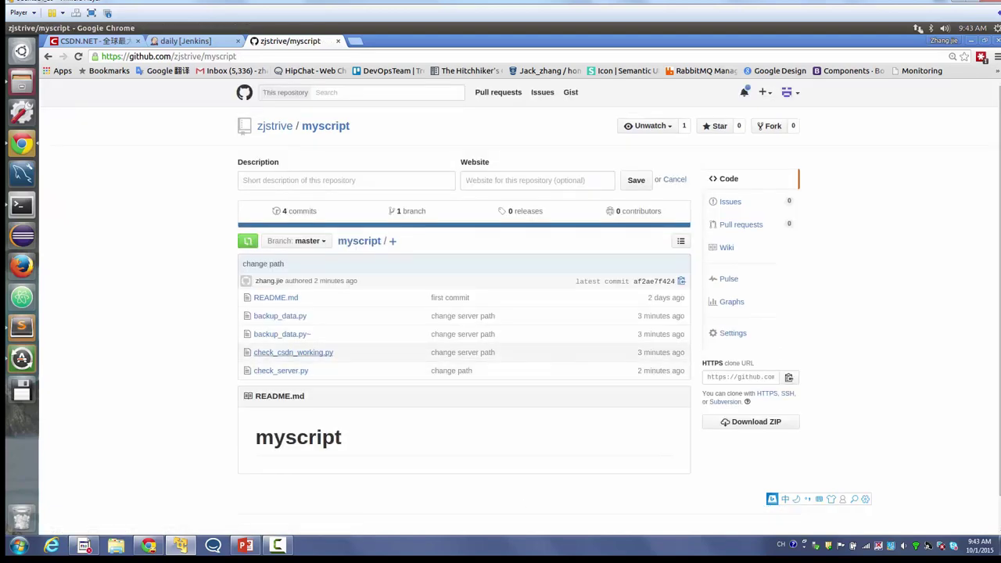
pyautogui.click(327, 353)
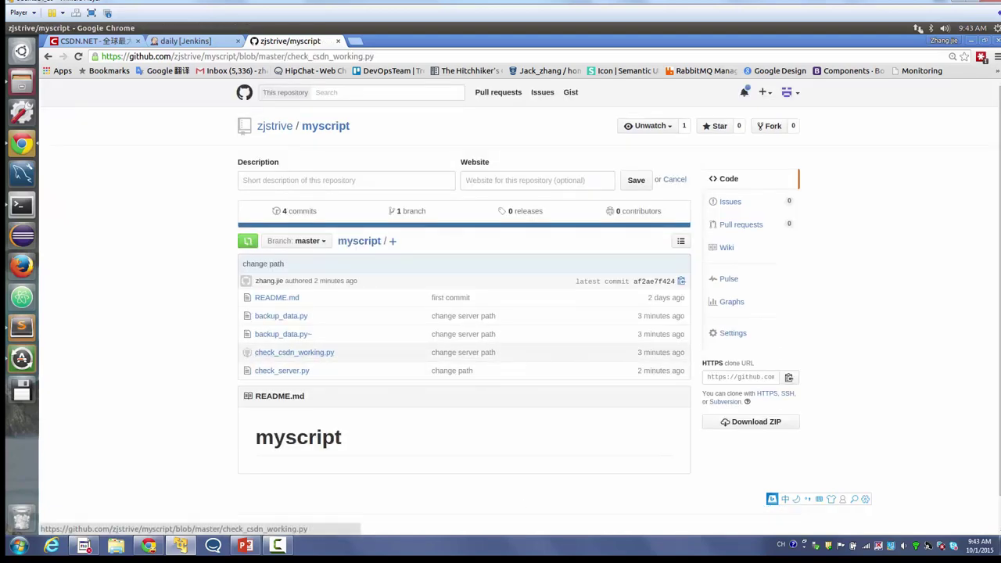
pyautogui.doubleClick(425, 165)
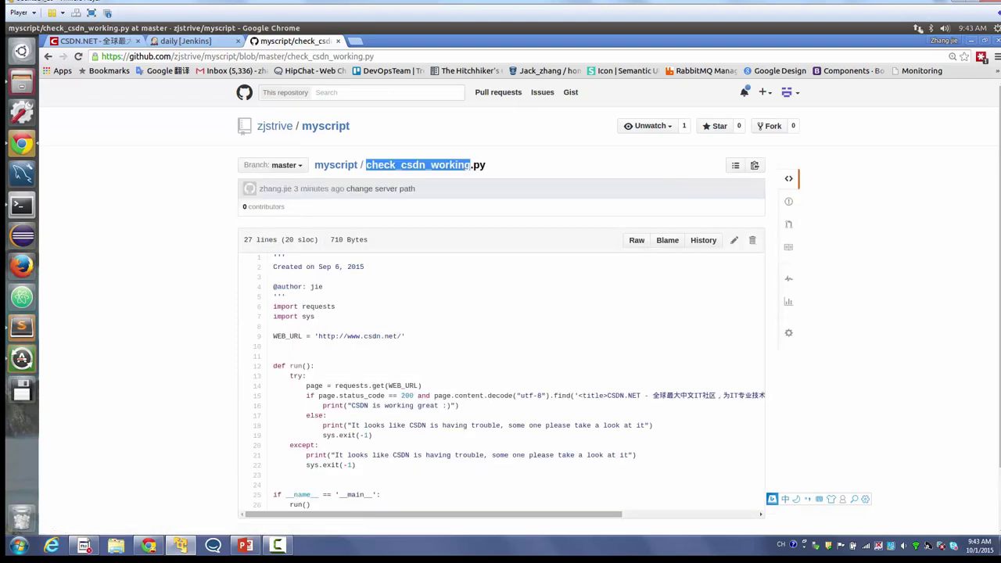
pyautogui.hotkey('ctrl', 'shift', 'Tab')
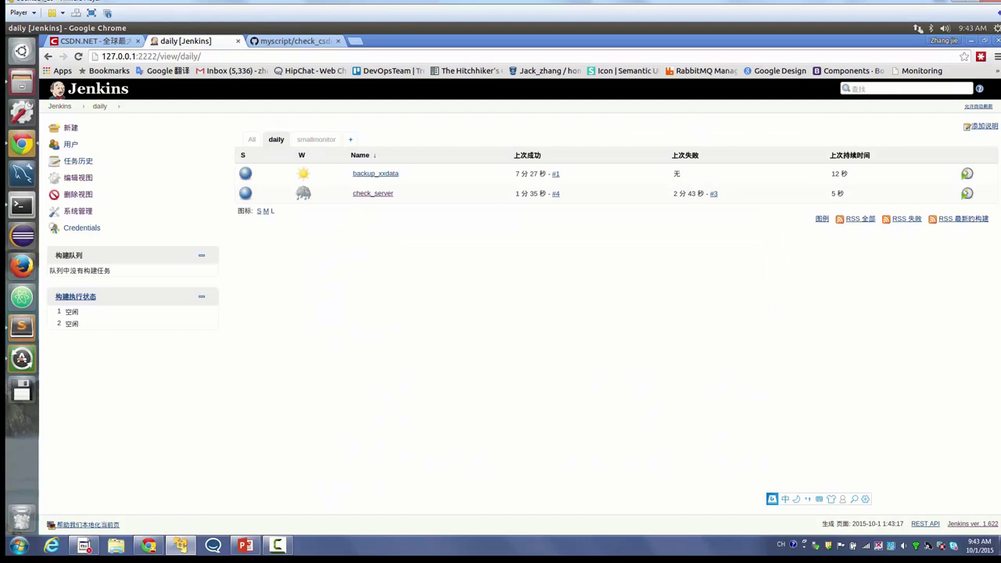
# - Create a new job named check_csdn_working copied from check_server
pyautogui.click(70, 128)
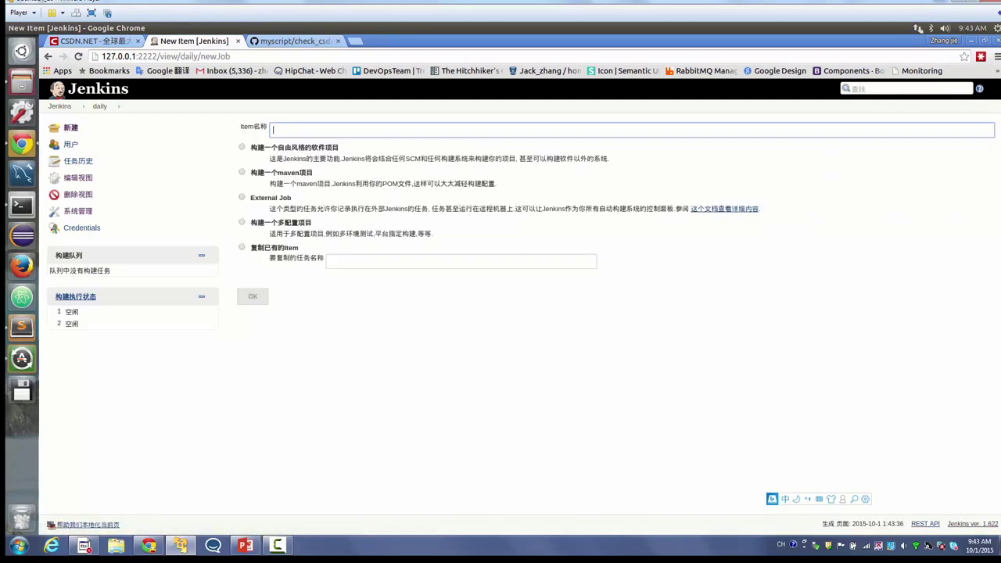
pyautogui.hotkey('ctrl', 'v')
pyautogui.press('BackSpace')
pyautogui.press('BackSpace')
pyautogui.click(242, 248)
pyautogui.click(461, 262)
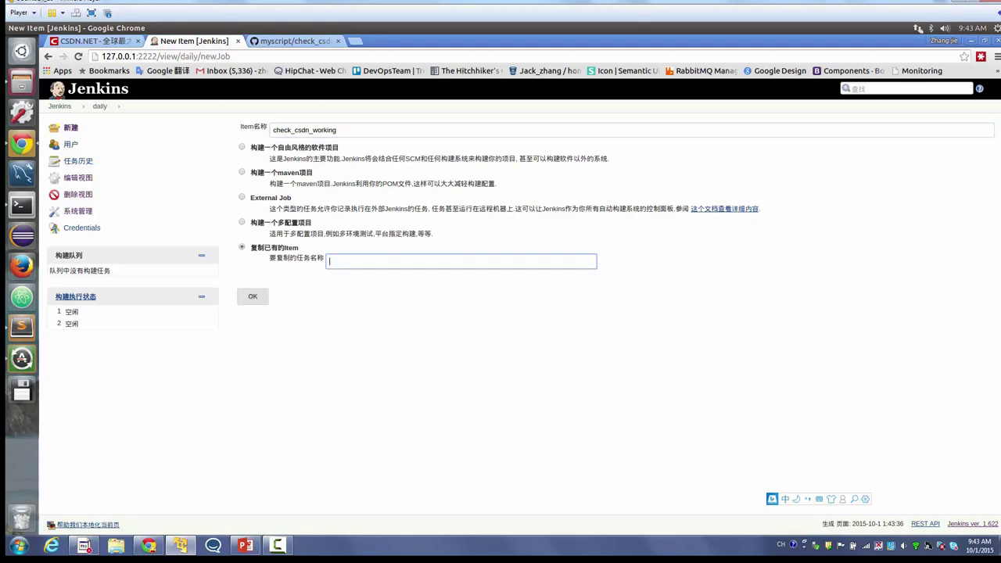
pyautogui.write('ch')
pyautogui.press('Down')
pyautogui.press('Return')
pyautogui.click(253, 296)
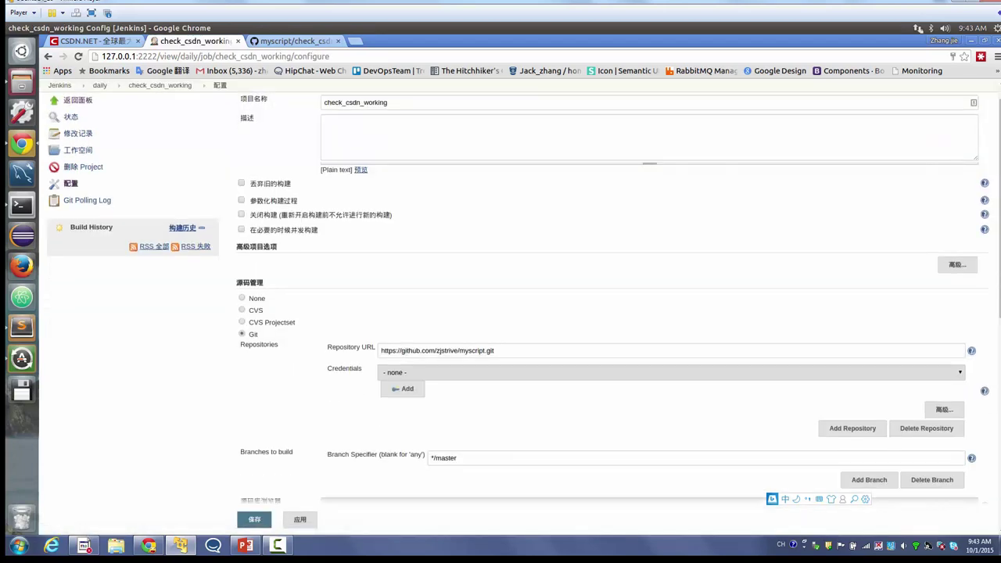
# - Change the shell command to $PYTHON check_csdn_working.py and save the job
pyautogui.moveTo(381, 350); pyautogui.dragTo(493, 351)
pyautogui.scroll(-5, 501, 313)
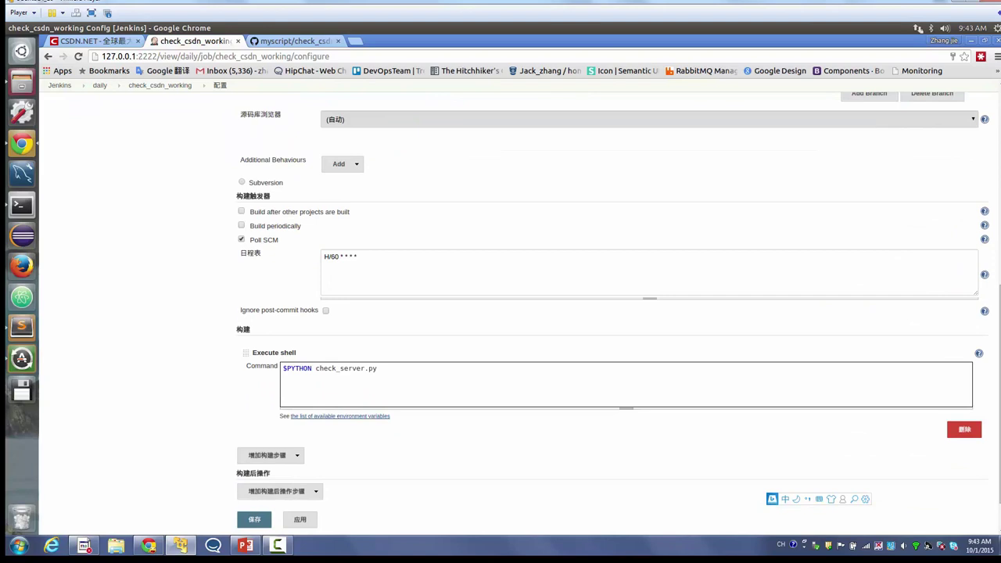
pyautogui.moveTo(283, 377); pyautogui.dragTo(377, 377)
pyautogui.click(374, 378)
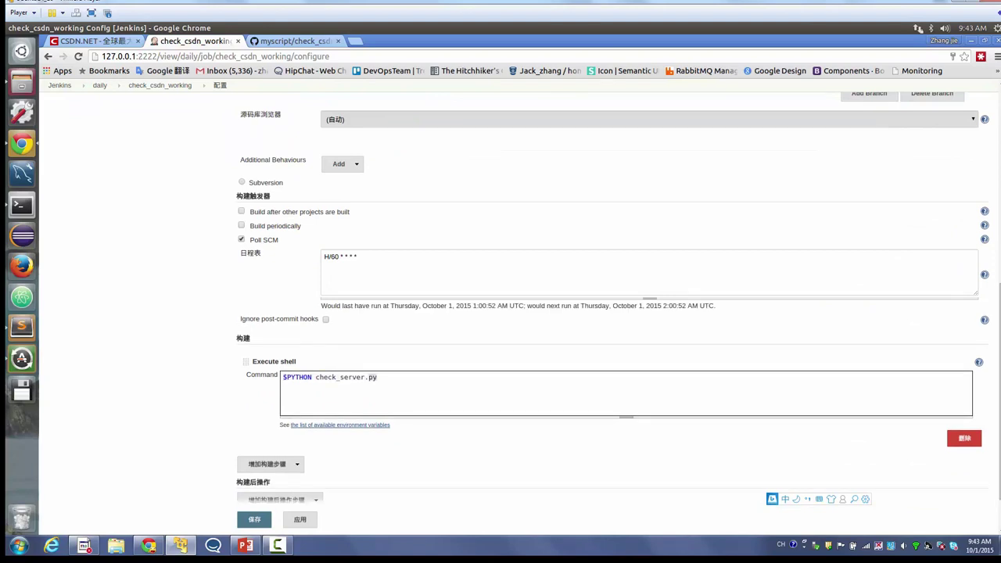
pyautogui.click(327, 377)
pyautogui.doubleClick(327, 377)
pyautogui.hotkey('shift', 'End')
pyautogui.hotkey('ctrl', 'v')
pyautogui.scroll(-1, 614, 396)
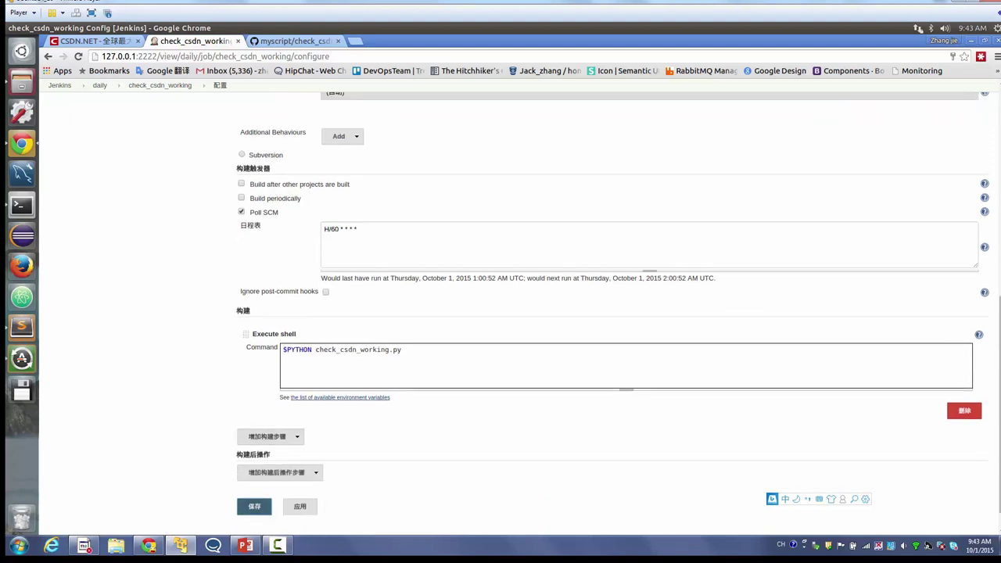
pyautogui.click(254, 520)
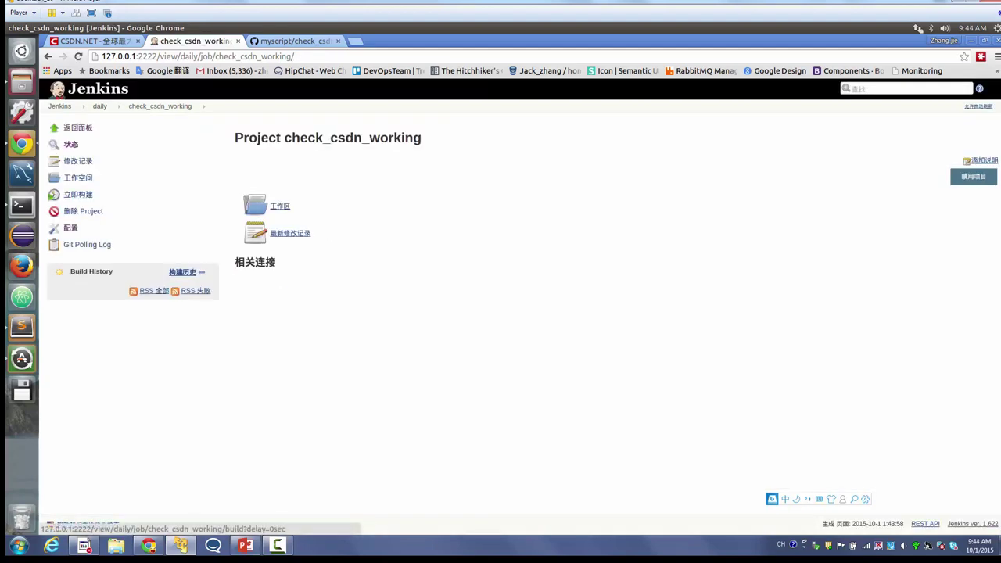
# - Add a '$PIP install requests' line above the $PYTHON command and save
pyautogui.click(78, 194)
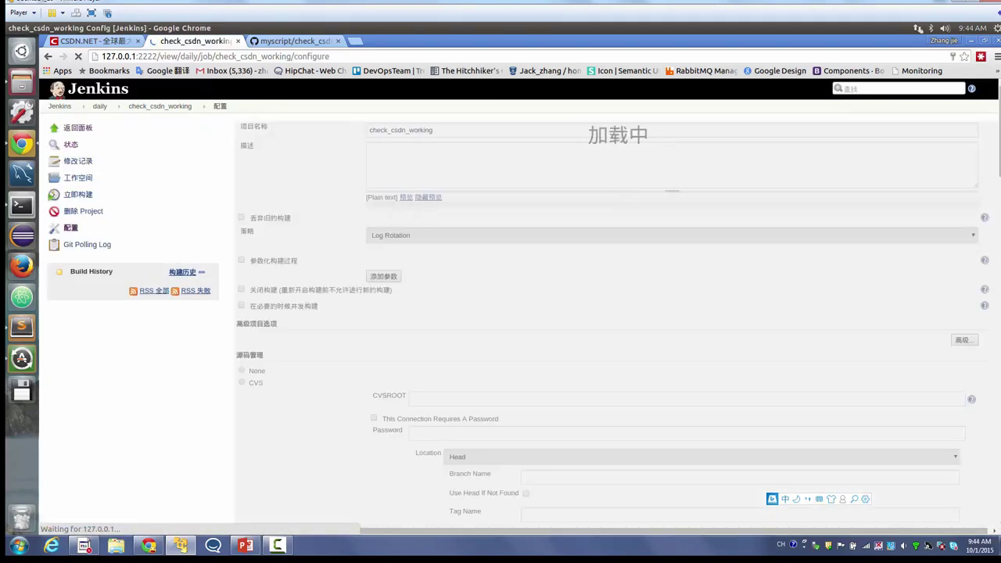
pyautogui.scroll(-1, 70, 227)
pyautogui.scroll(-5, 613, 299)
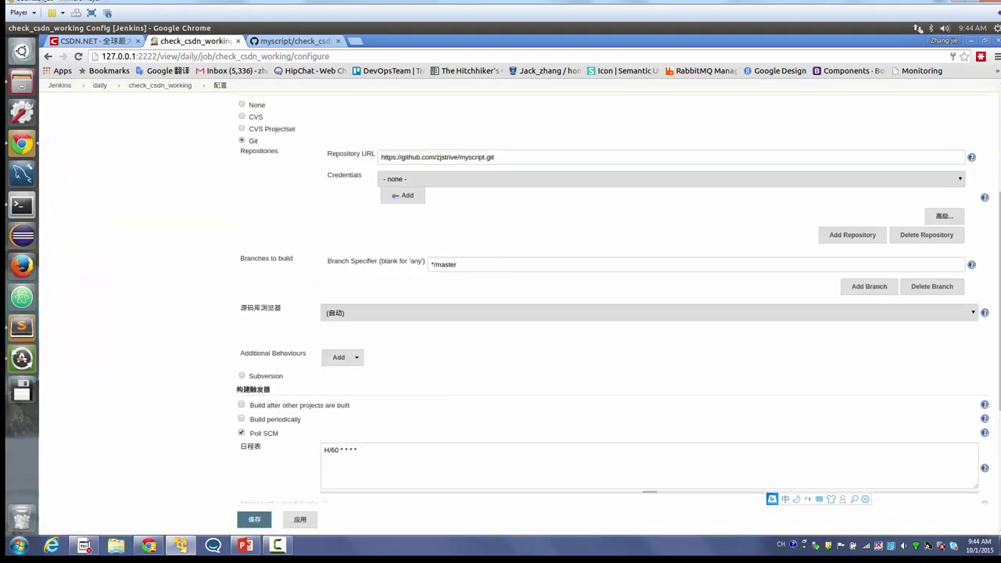
pyautogui.scroll(-2, 613, 299)
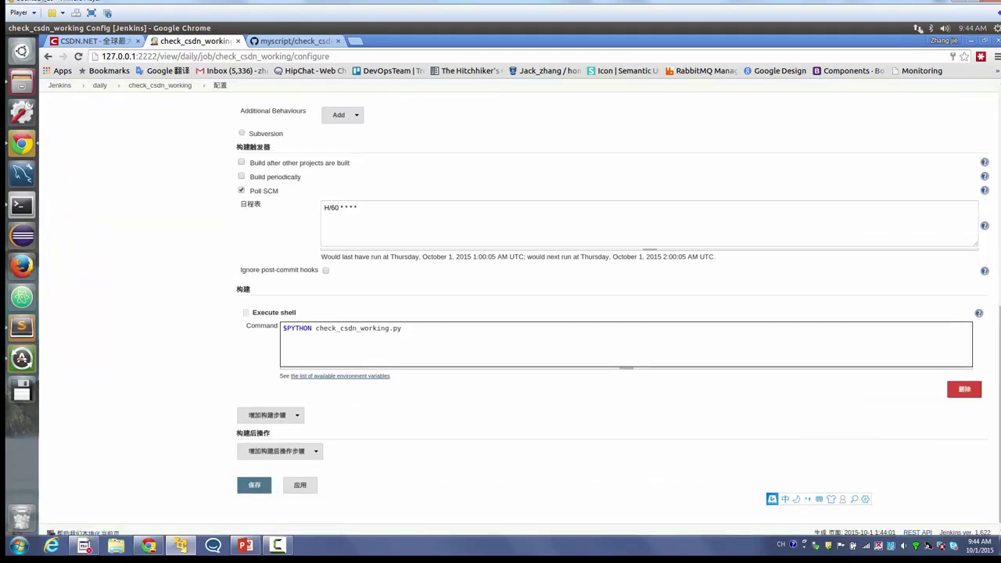
pyautogui.press('Return')
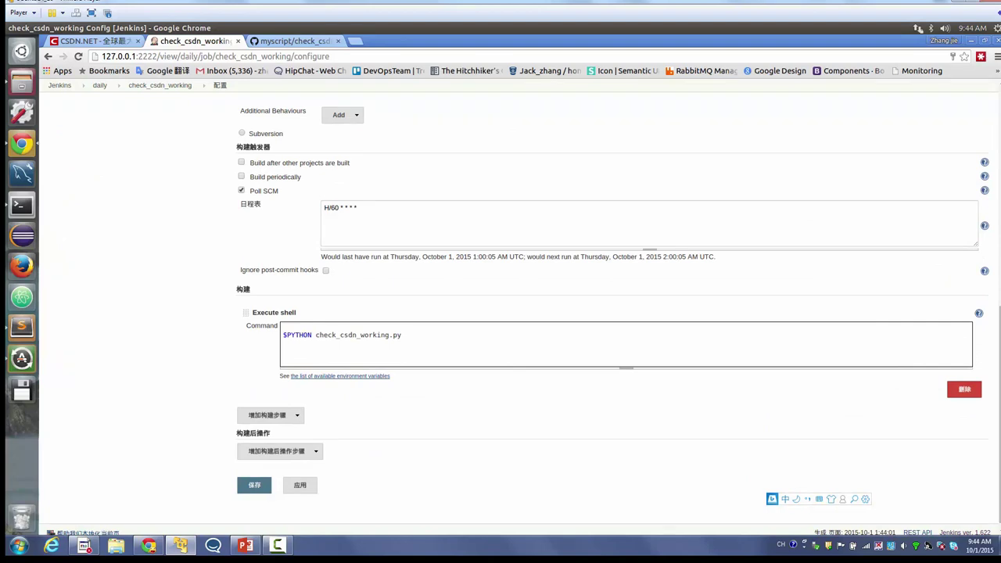
pyautogui.write('$PIP install requests')
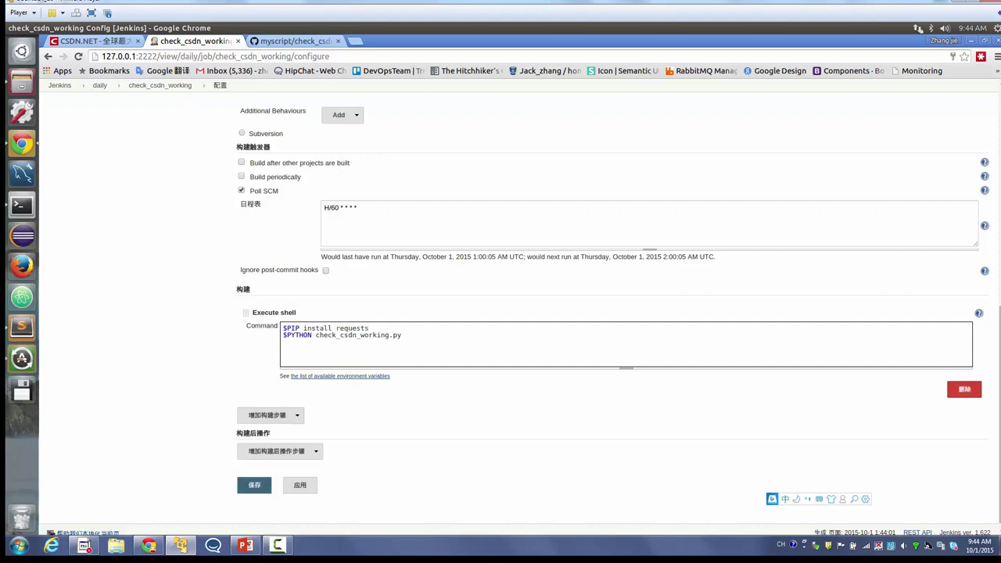
pyautogui.click(254, 485)
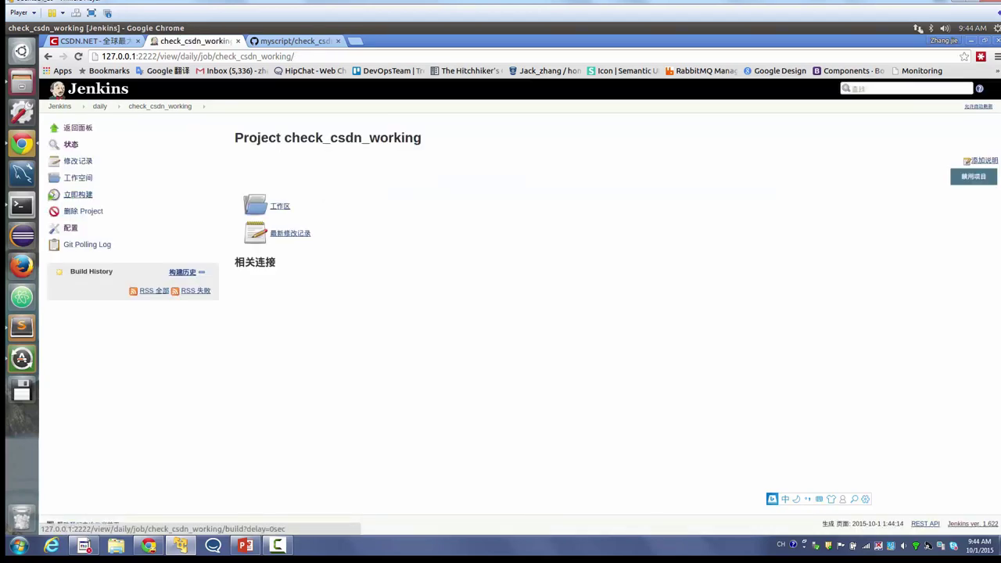
# - Confirm the GitHub script imports requests, then return to the Jenkins tab
pyautogui.hotkey('ctrl', 'Tab')
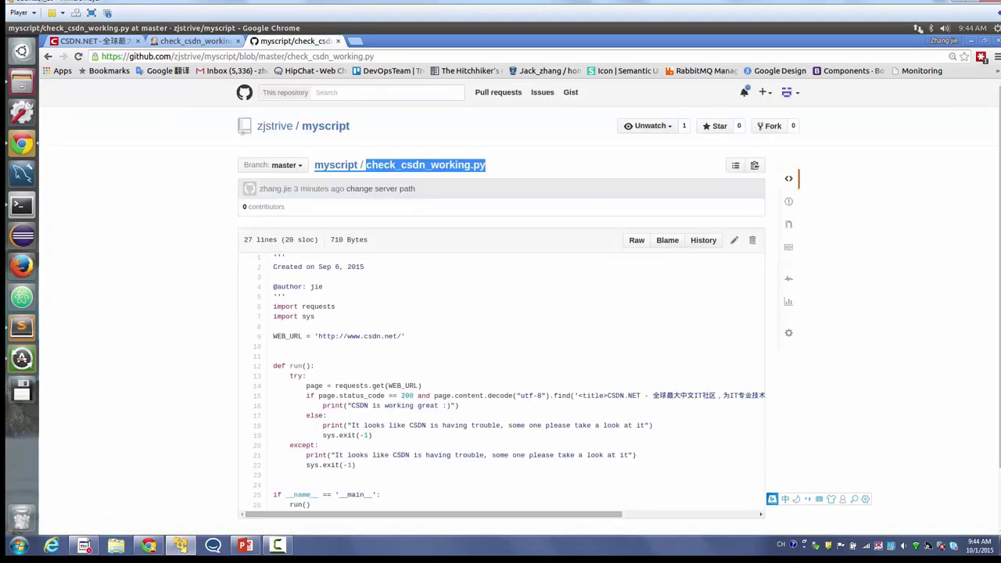
pyautogui.doubleClick(318, 307)
pyautogui.tripleClick(318, 306)
pyautogui.doubleClick(319, 306)
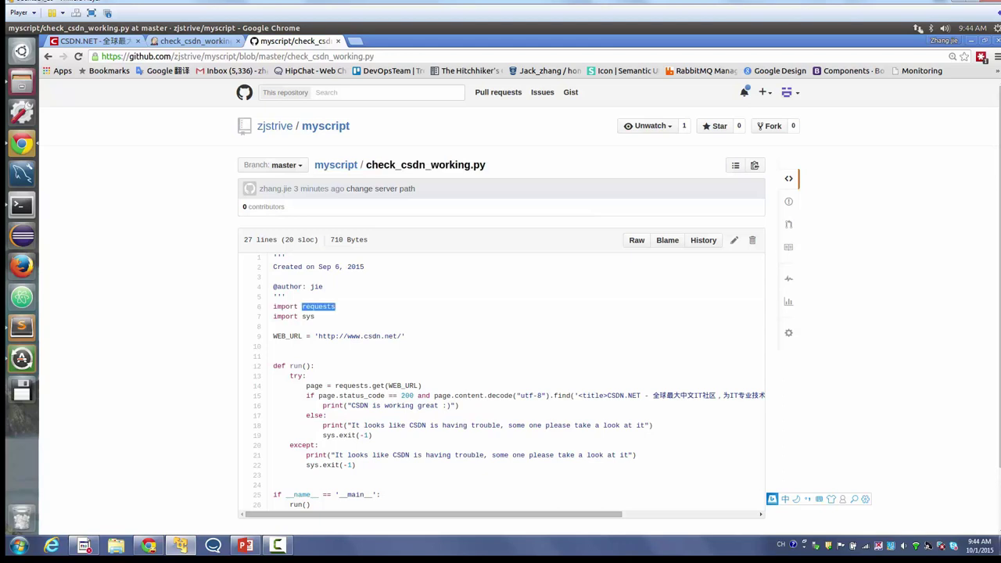
pyautogui.click(196, 41)
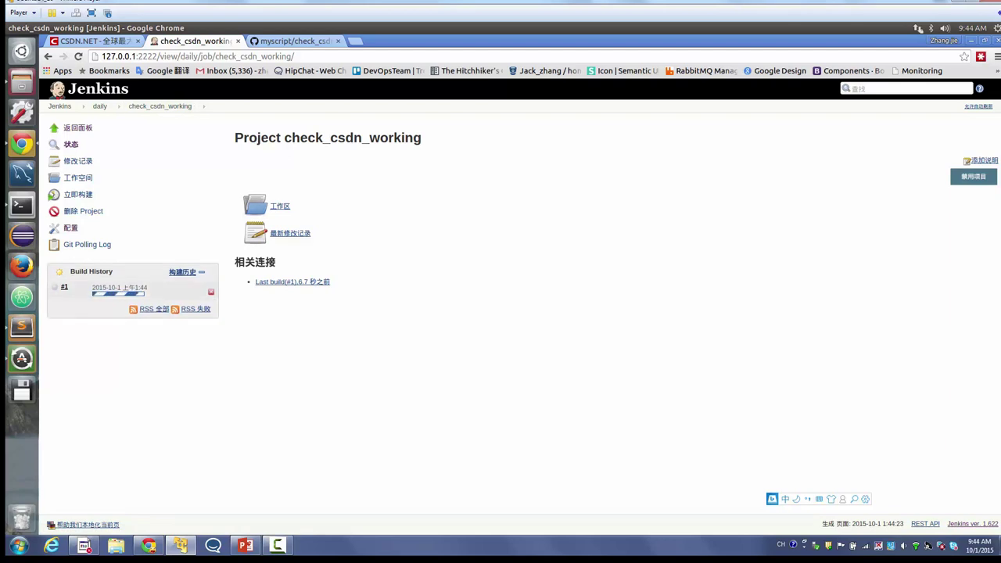
# - In build #1's console output, find the pip install requests line and 'CSDN is working great :)'
pyautogui.click(117, 293)
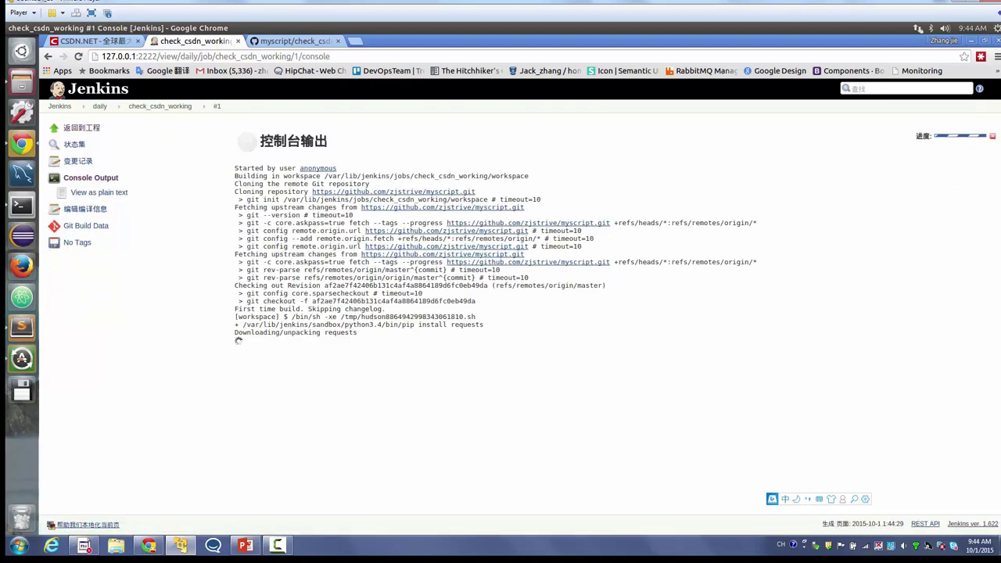
pyautogui.doubleClick(433, 324)
pyautogui.tripleClick(433, 324)
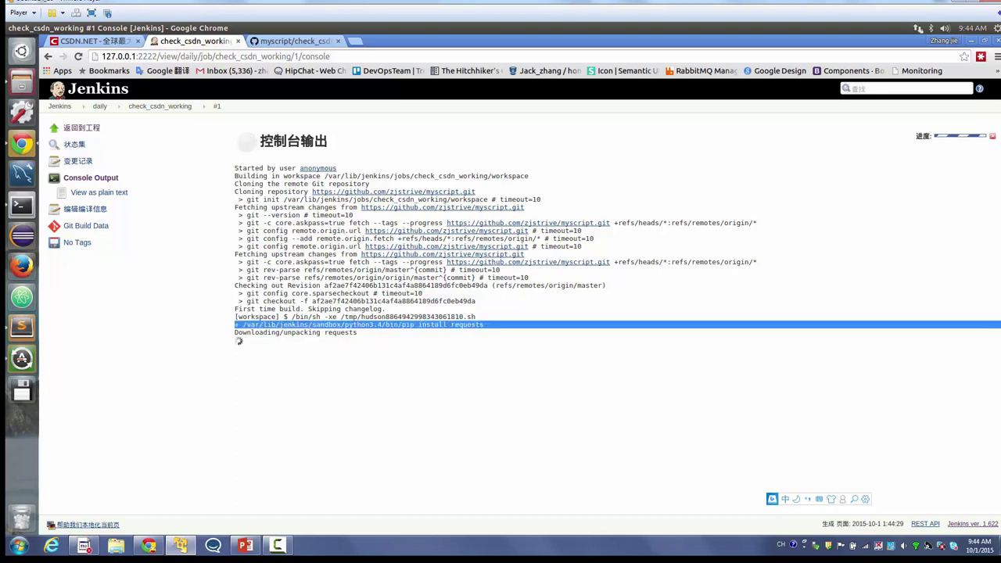
pyautogui.click(432, 324)
pyautogui.hotkey('ctrl', 'f')
pyautogui.write('requests')
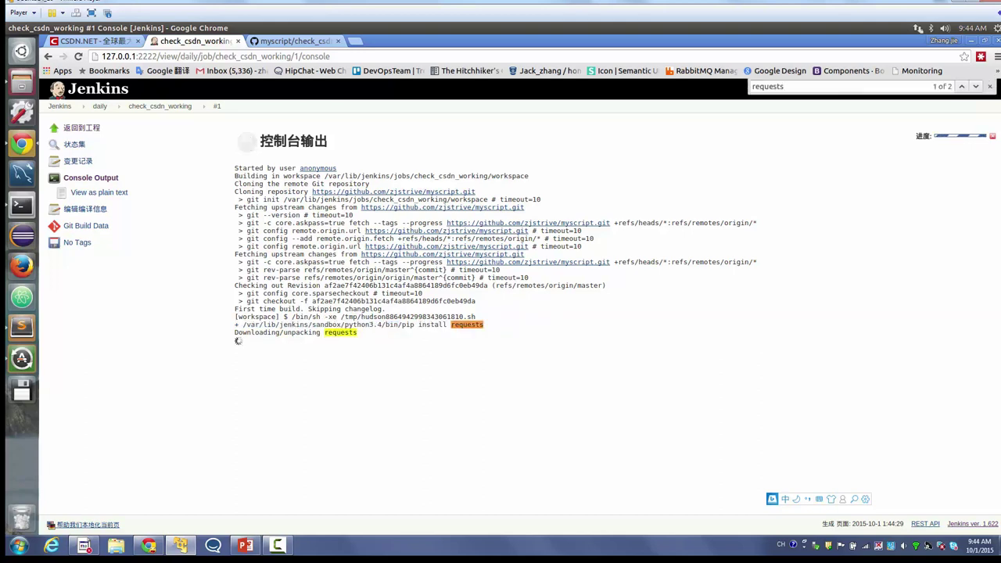
pyautogui.tripleClick(432, 324)
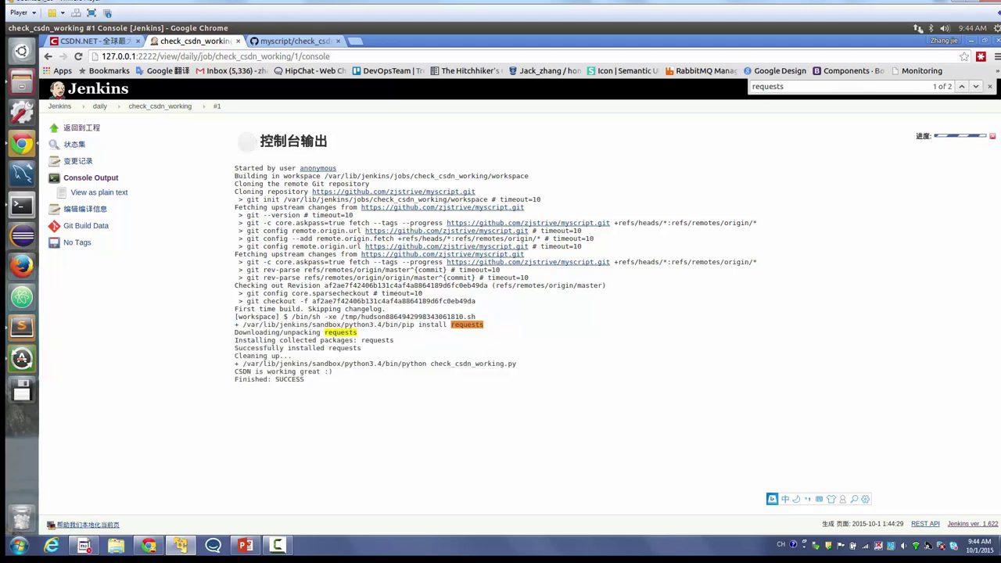
pyautogui.tripleClick(282, 371)
# - Revisit build #1's console output, then go to the daily view
pyautogui.click(159, 105)
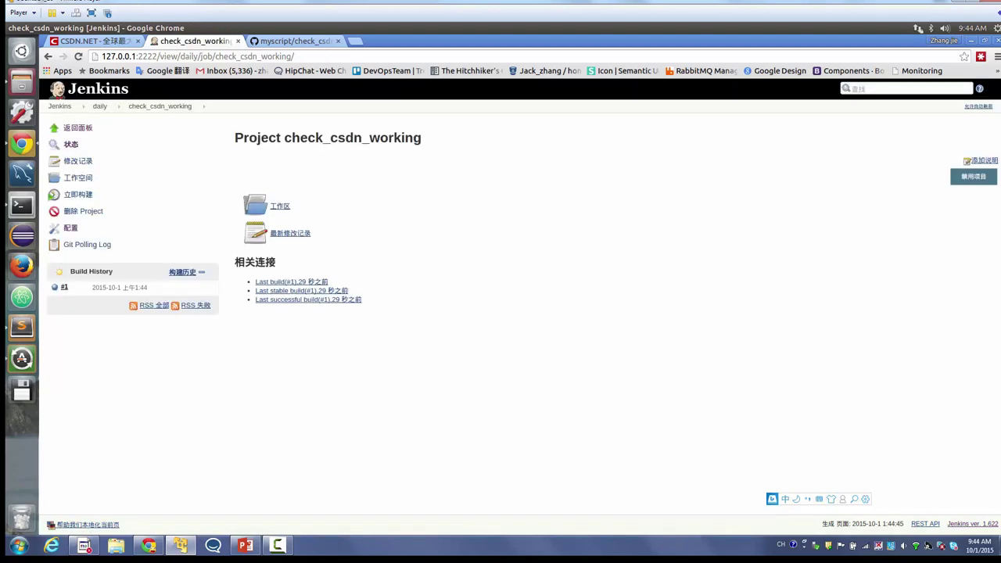
pyautogui.click(54, 287)
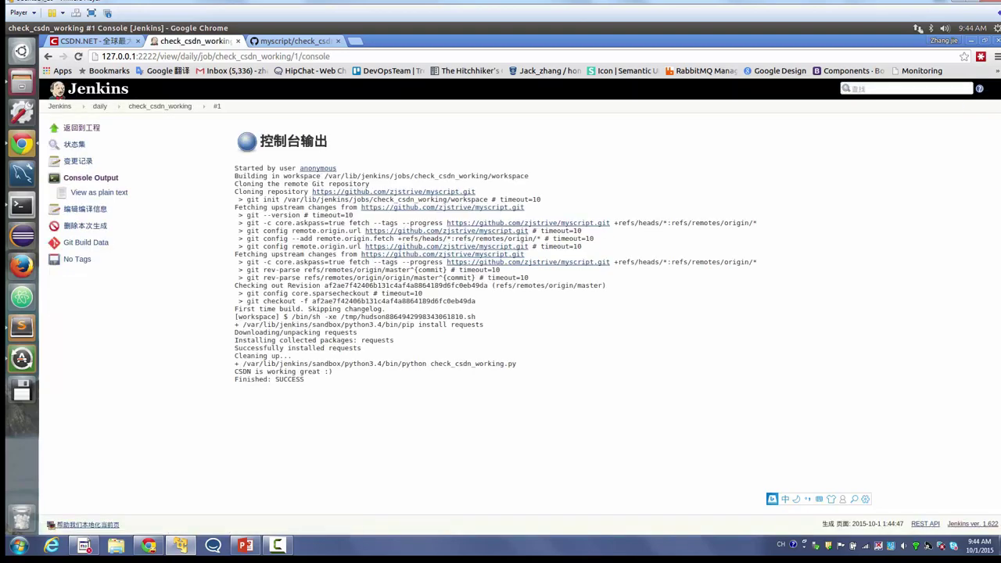
pyautogui.click(99, 106)
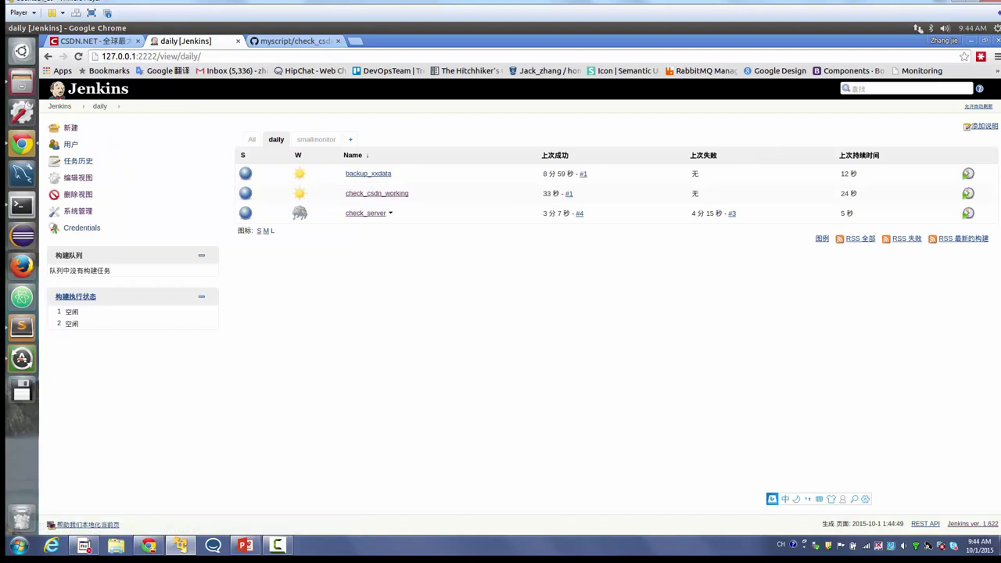
# - Add an E-mail Notification post-build action with the recipient's address and breaker notification, then save
pyautogui.click(366, 213)
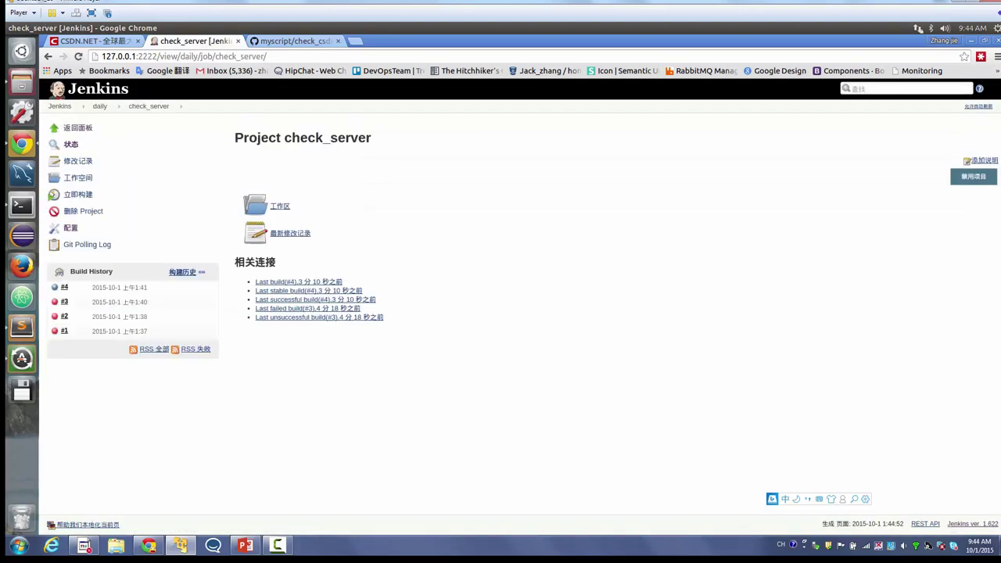
pyautogui.click(71, 227)
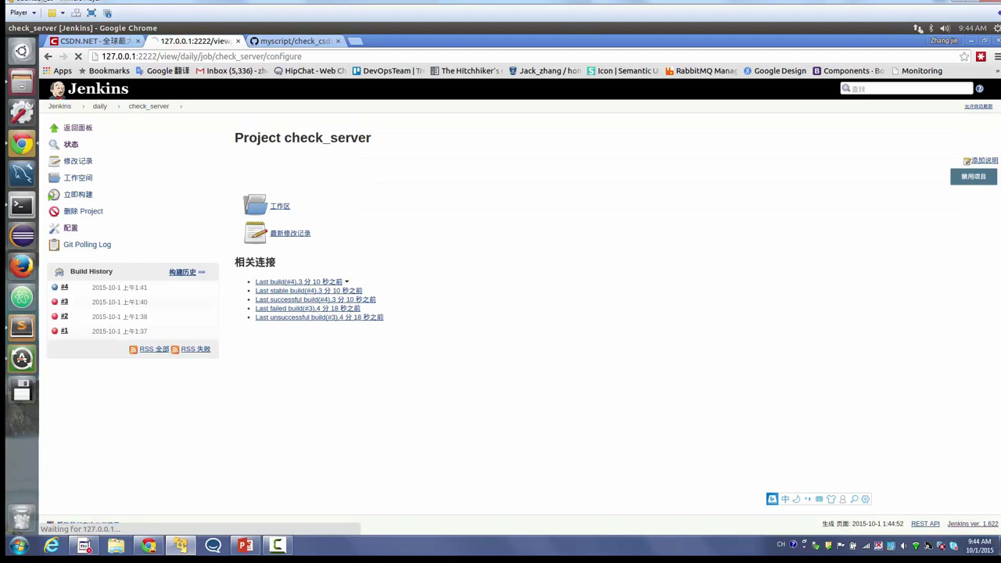
pyautogui.scroll(-3, 520, 302)
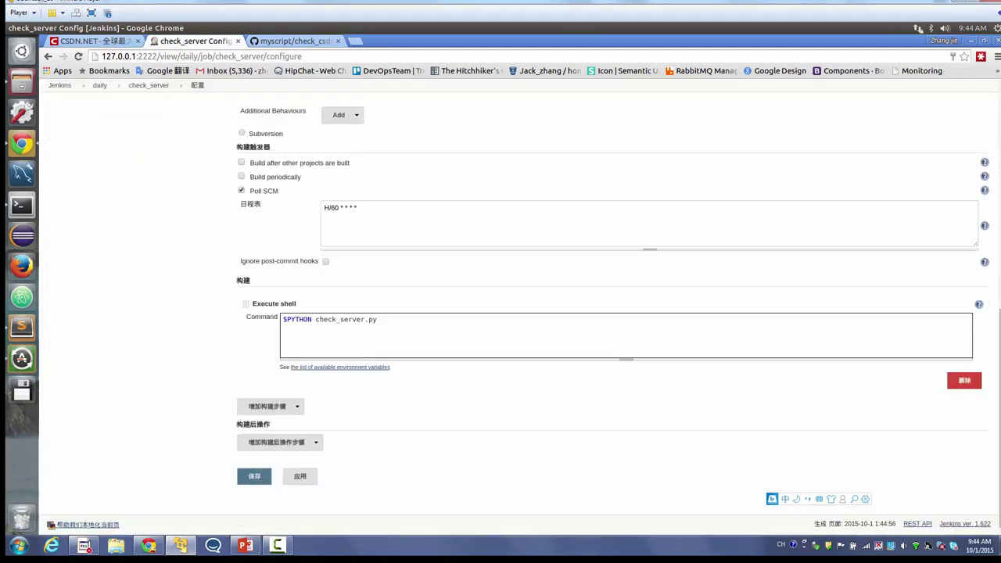
pyautogui.click(278, 442)
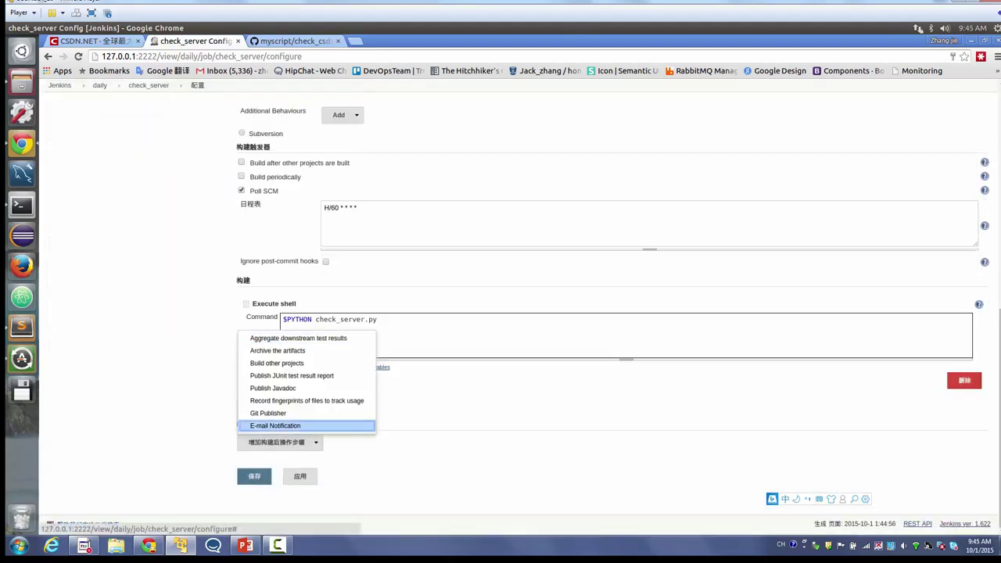
pyautogui.click(266, 425)
pyautogui.scroll(-1, 610, 313)
pyautogui.click(548, 358)
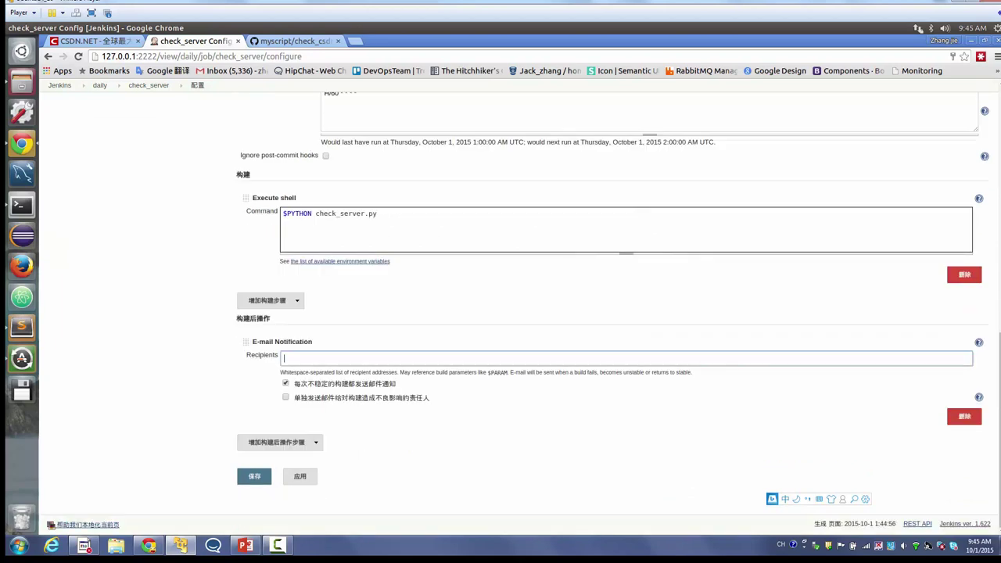
pyautogui.click(427, 397)
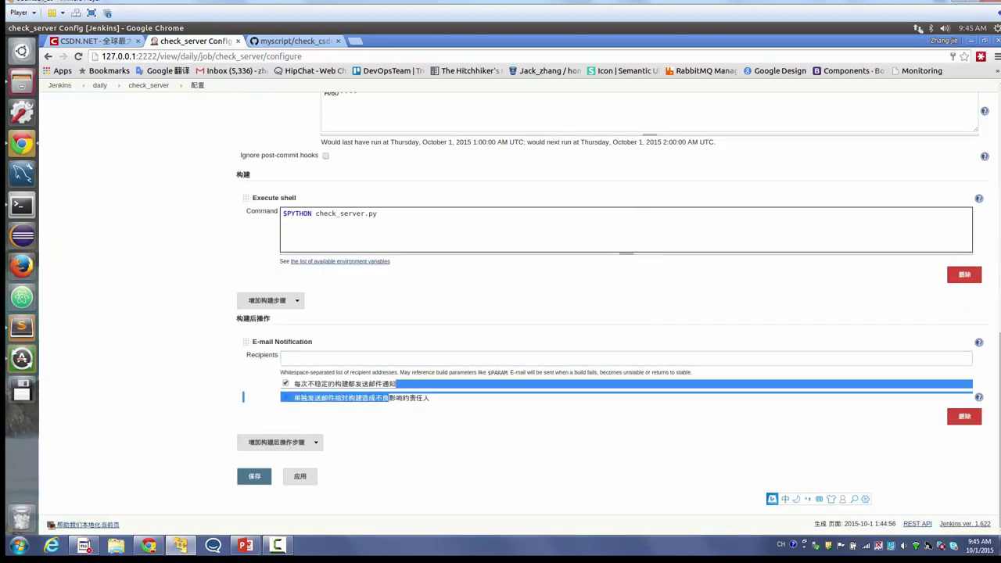
pyautogui.click(284, 358)
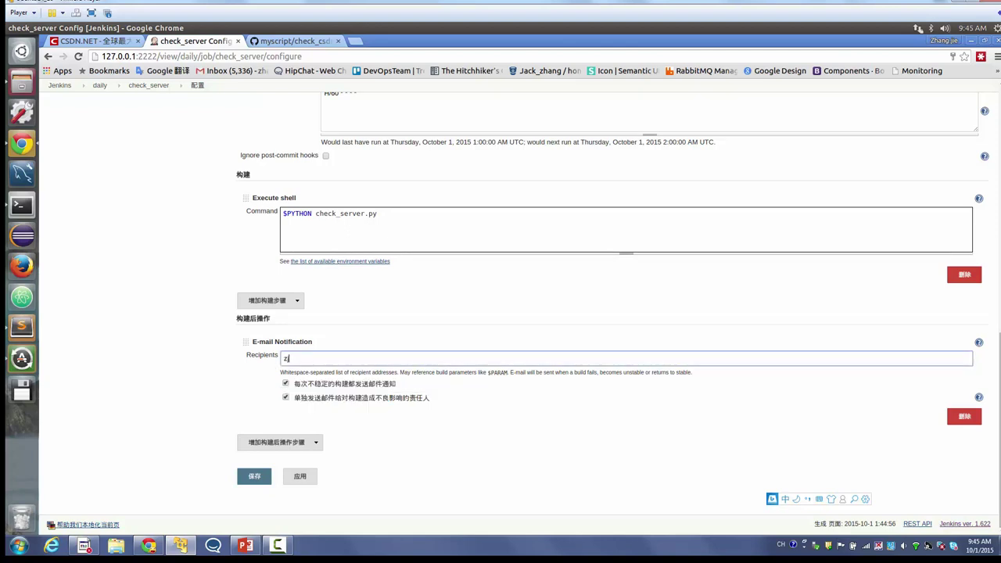
pyautogui.click(255, 476)
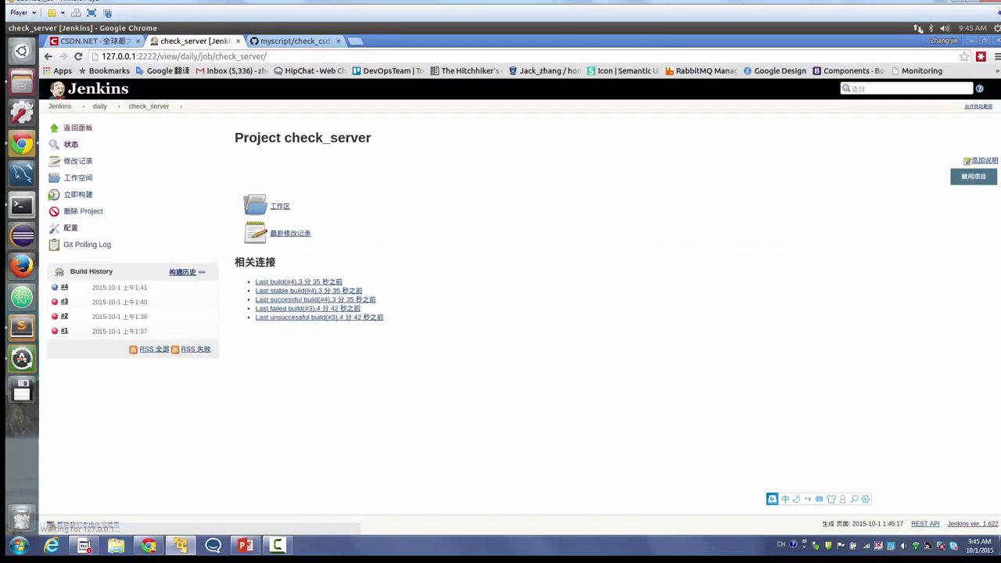
# - Switch between the All, daily and smallmonitor views to compare their job lists
pyautogui.click(99, 105)
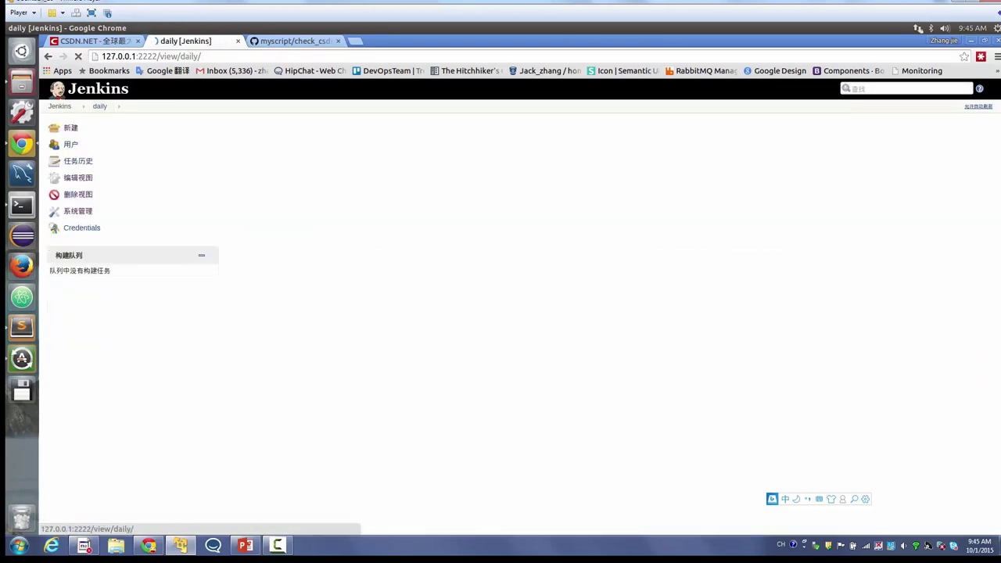
pyautogui.click(60, 105)
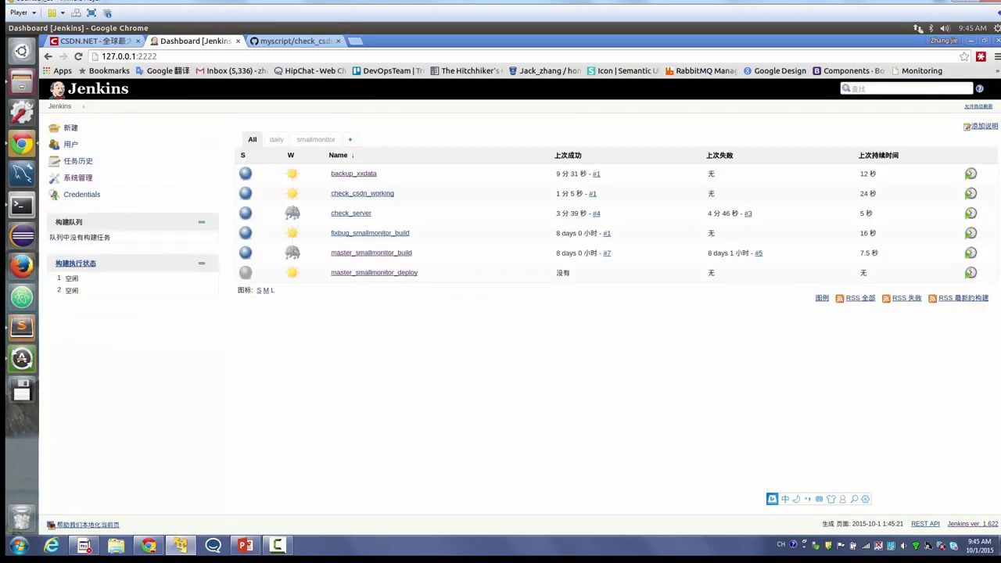
pyautogui.click(276, 139)
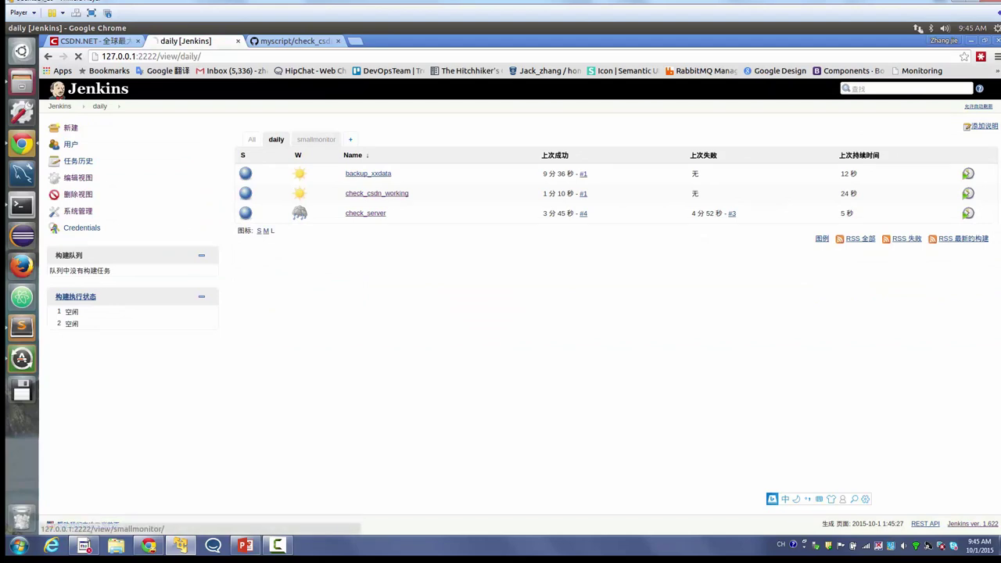
pyautogui.click(316, 139)
pyautogui.click(276, 140)
pyautogui.click(252, 139)
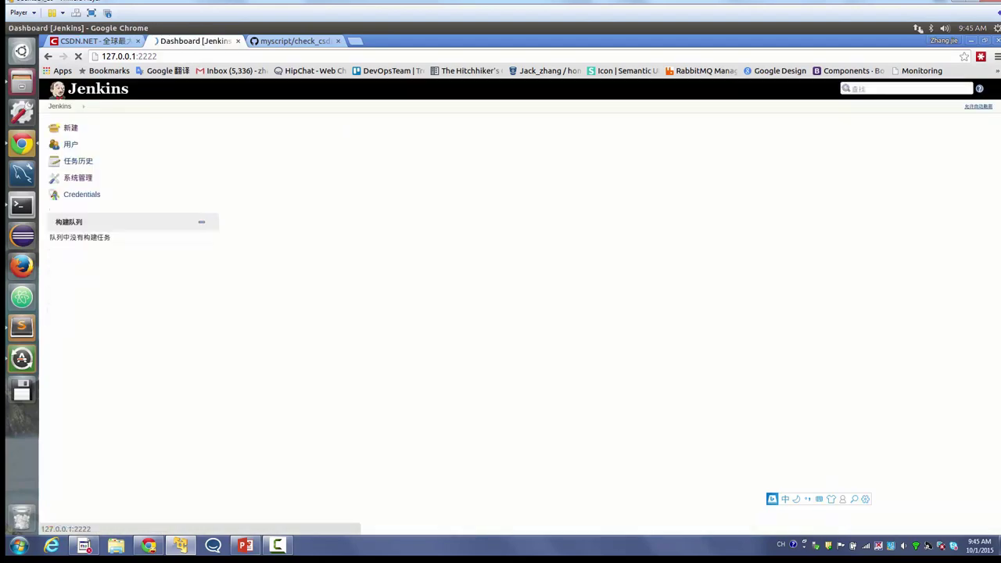
pyautogui.click(276, 139)
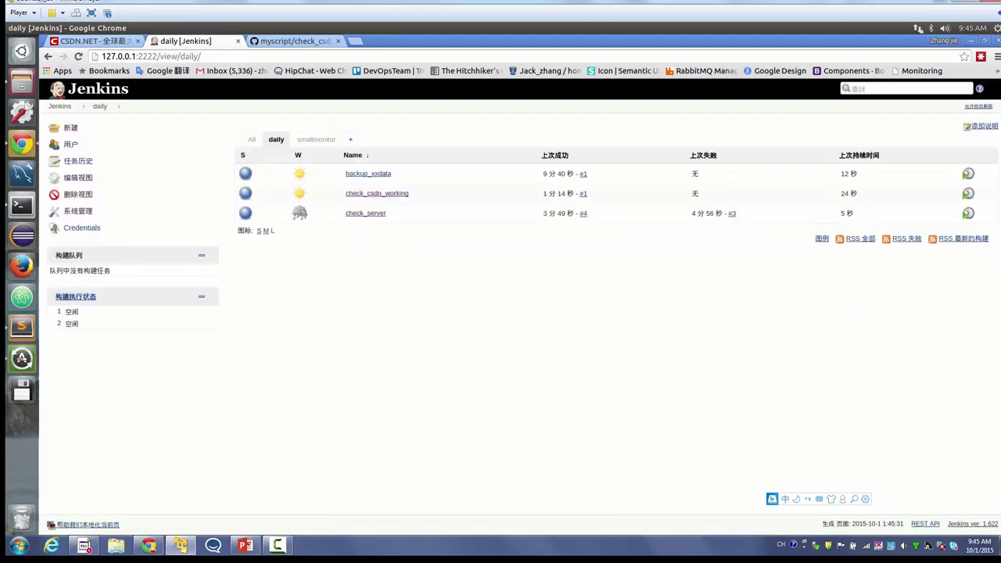
pyautogui.click(317, 139)
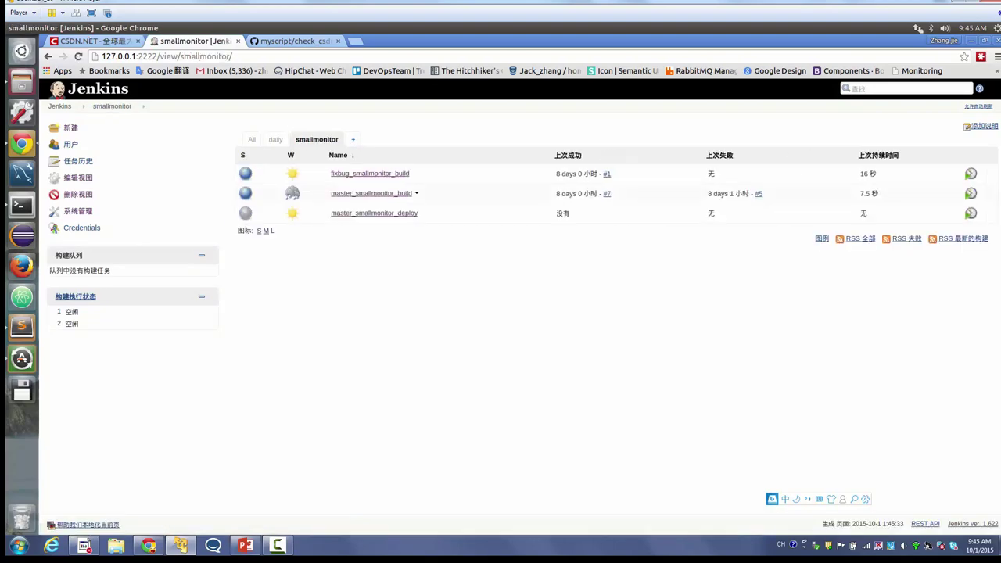
pyautogui.click(276, 140)
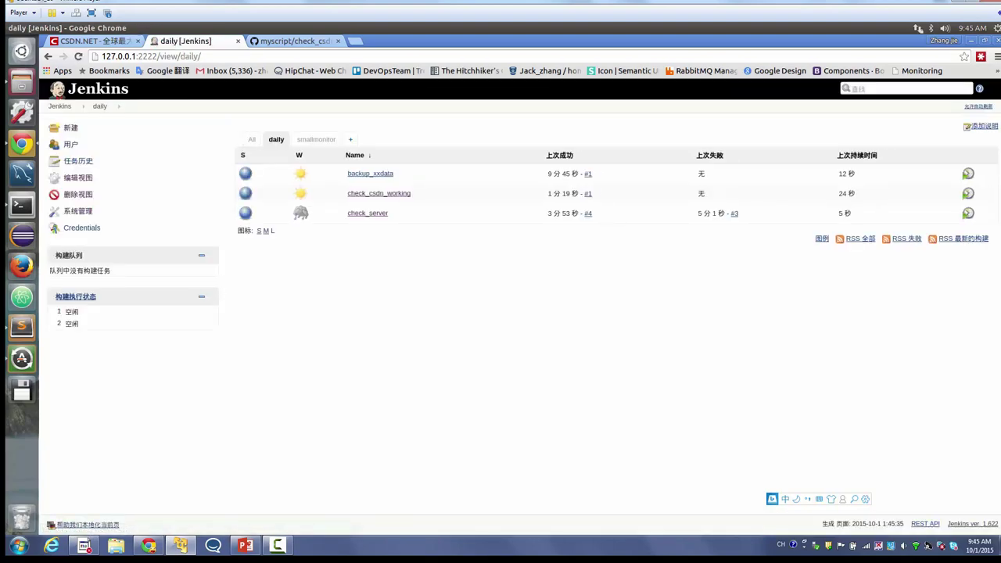
# - Return to the dashboard's All view and select the six-job table text
pyautogui.click(59, 106)
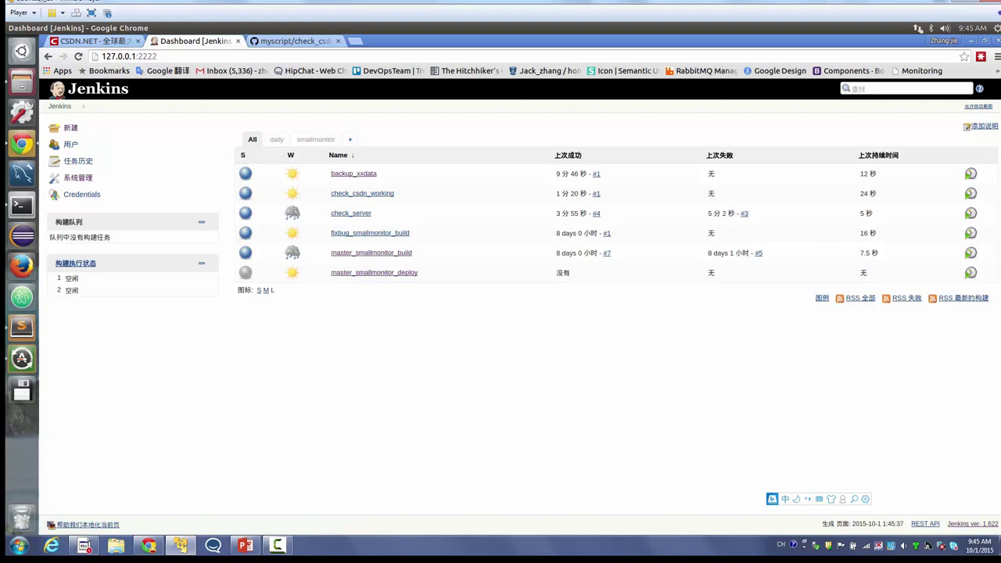
pyautogui.moveTo(250, 301); pyautogui.dragTo(276, 140)
pyautogui.hotkey('ctrl', 'a')
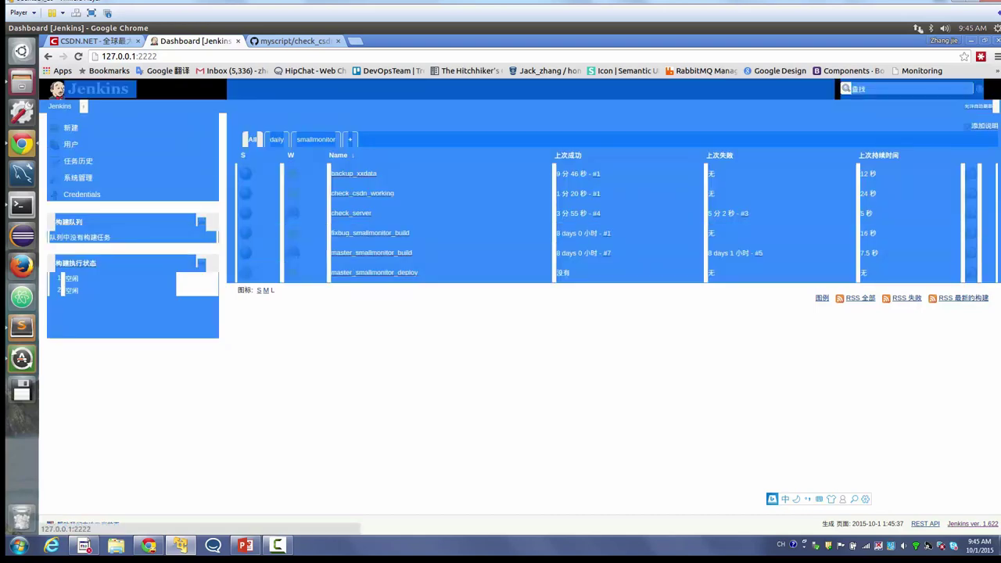